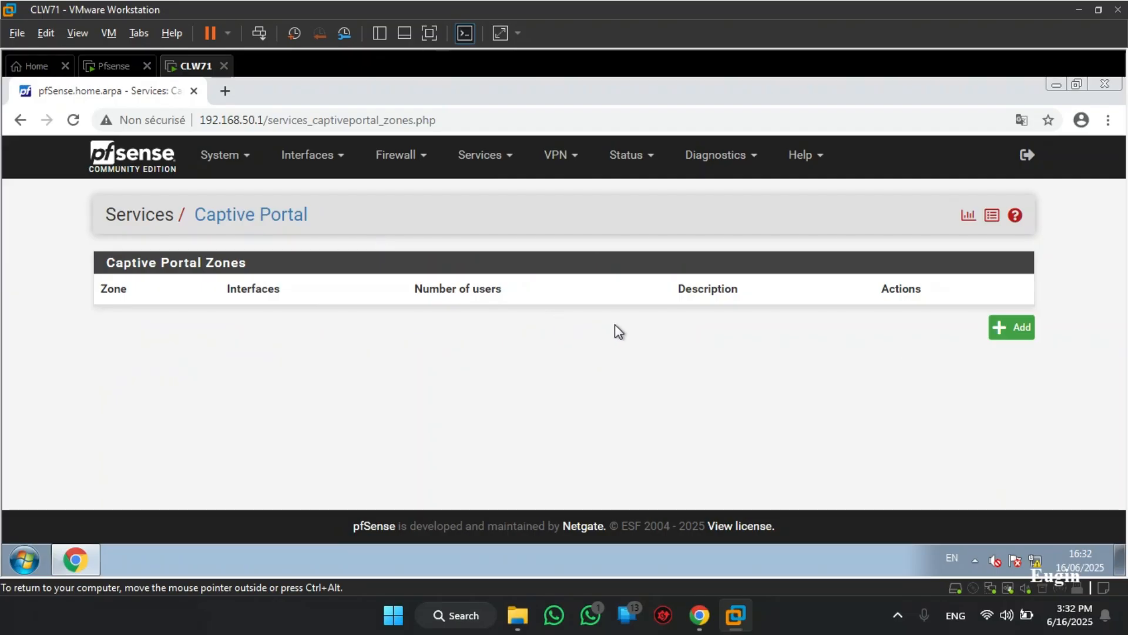
Add a captive portal zone named securite with the description "Acces securisee" and save it to continue
click(1022, 337)
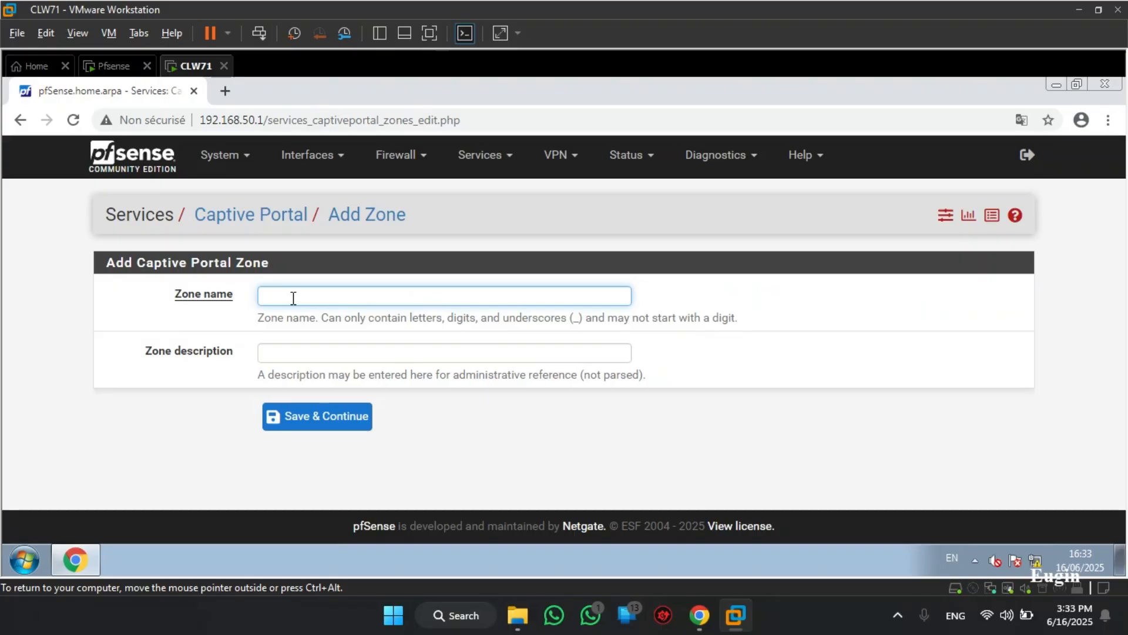
text(securite)
click(324, 349)
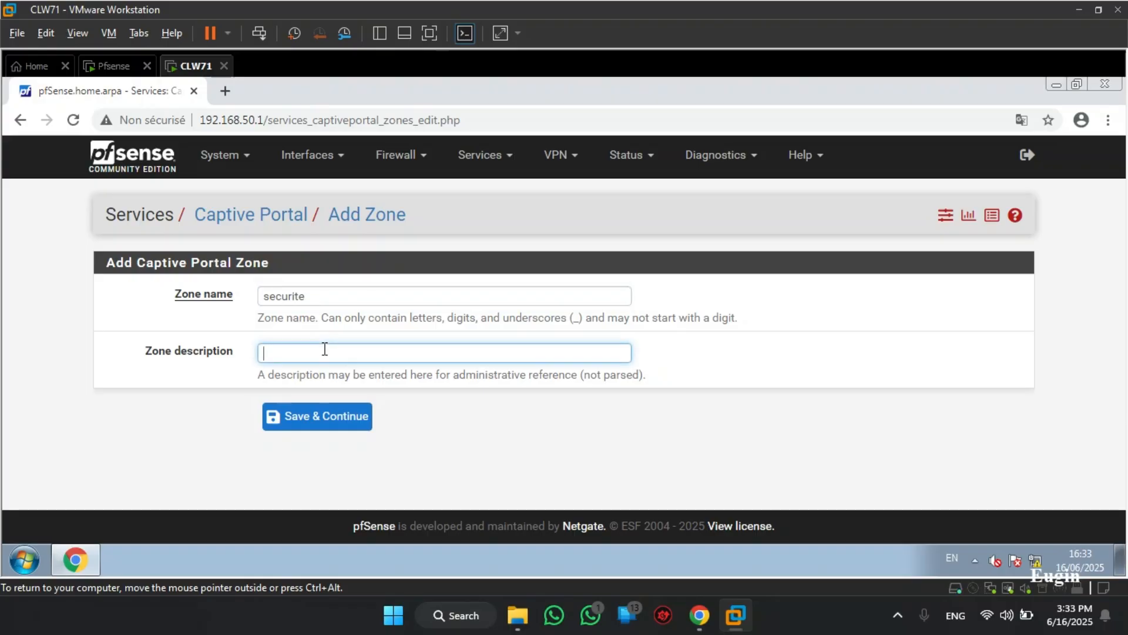
text(Acces securiseee)
key(BackSpace)
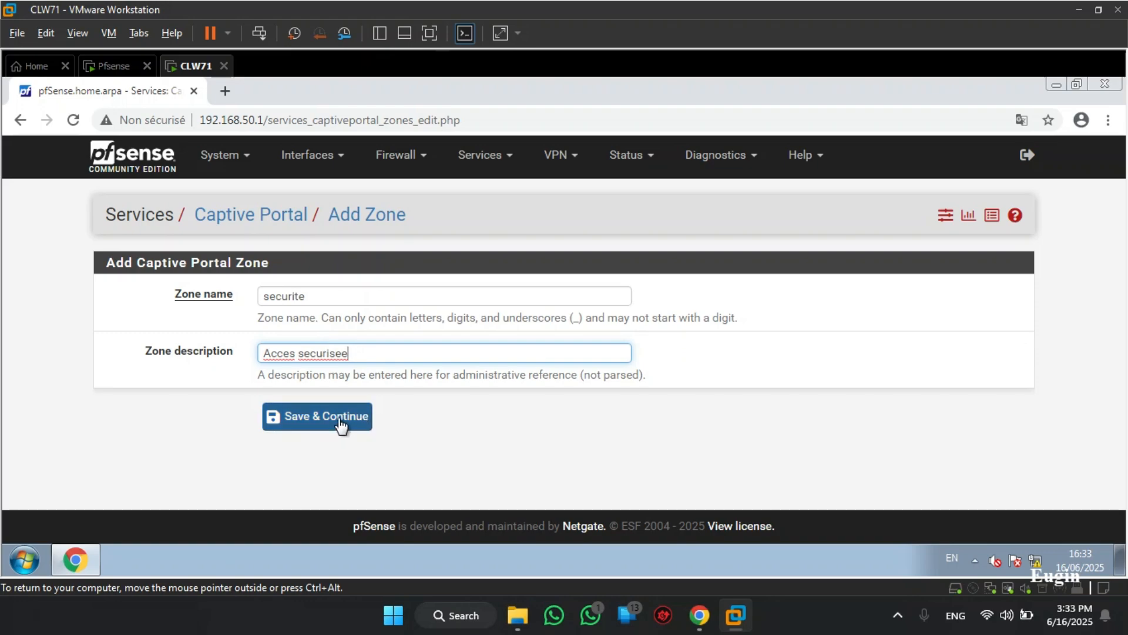
click(339, 418)
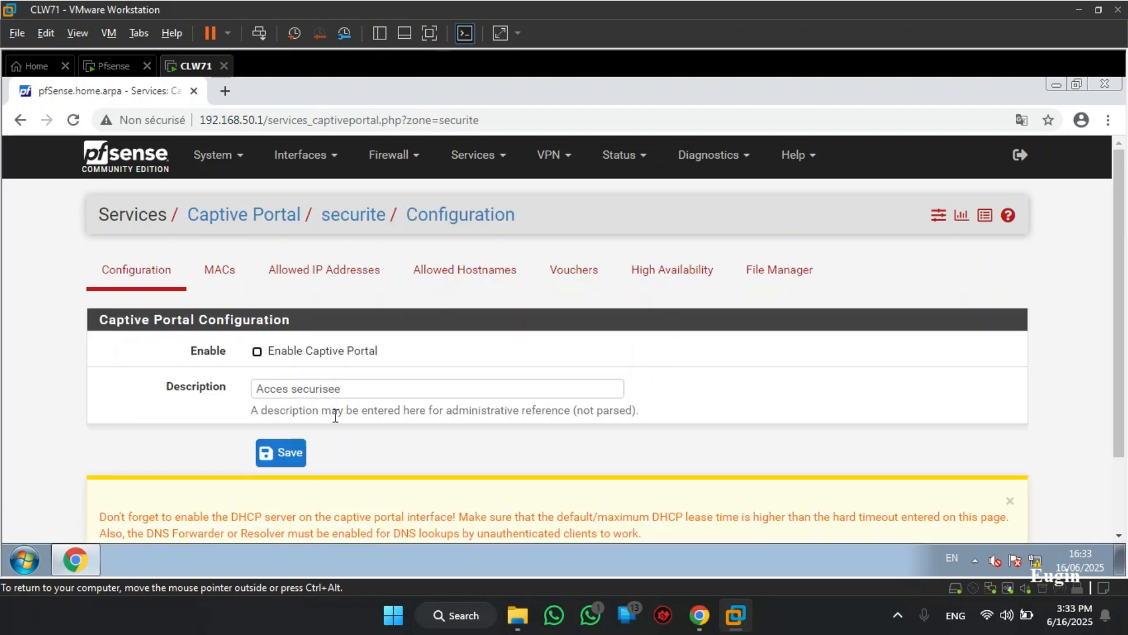
Enable the captive portal for the zone and select LAN as its interface
click(257, 353)
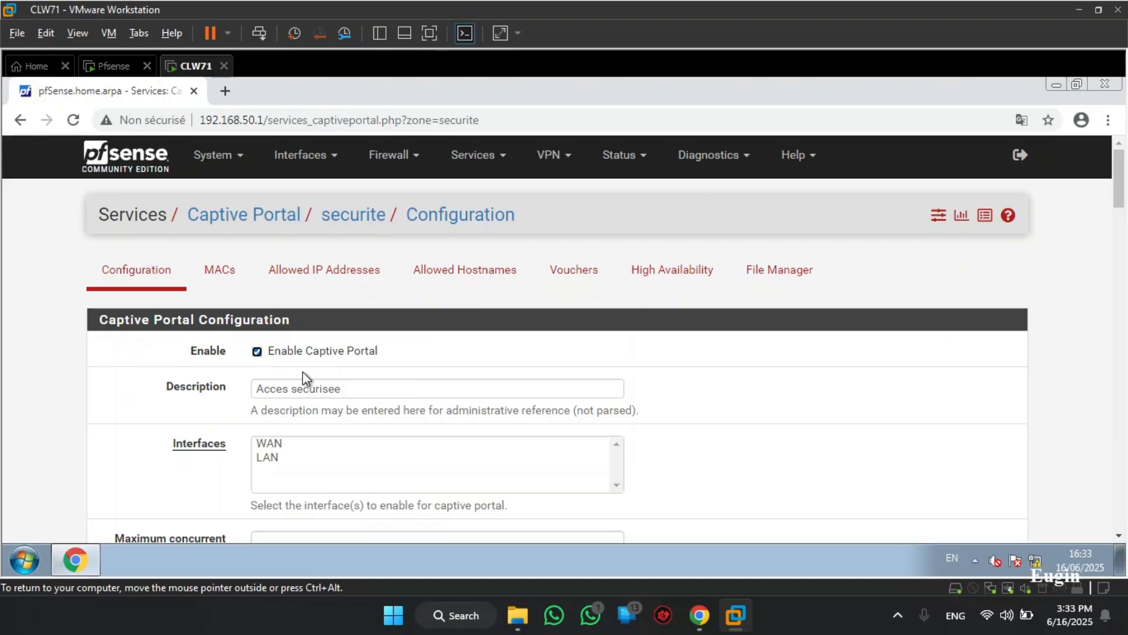
scroll(304, 378, down, 1)
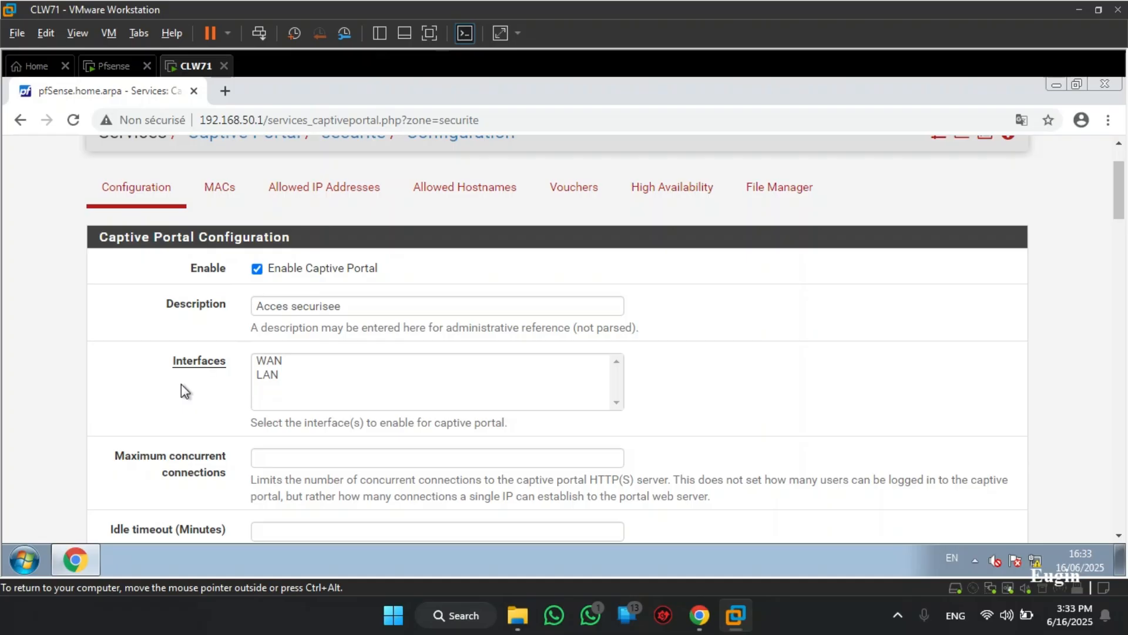
click(269, 377)
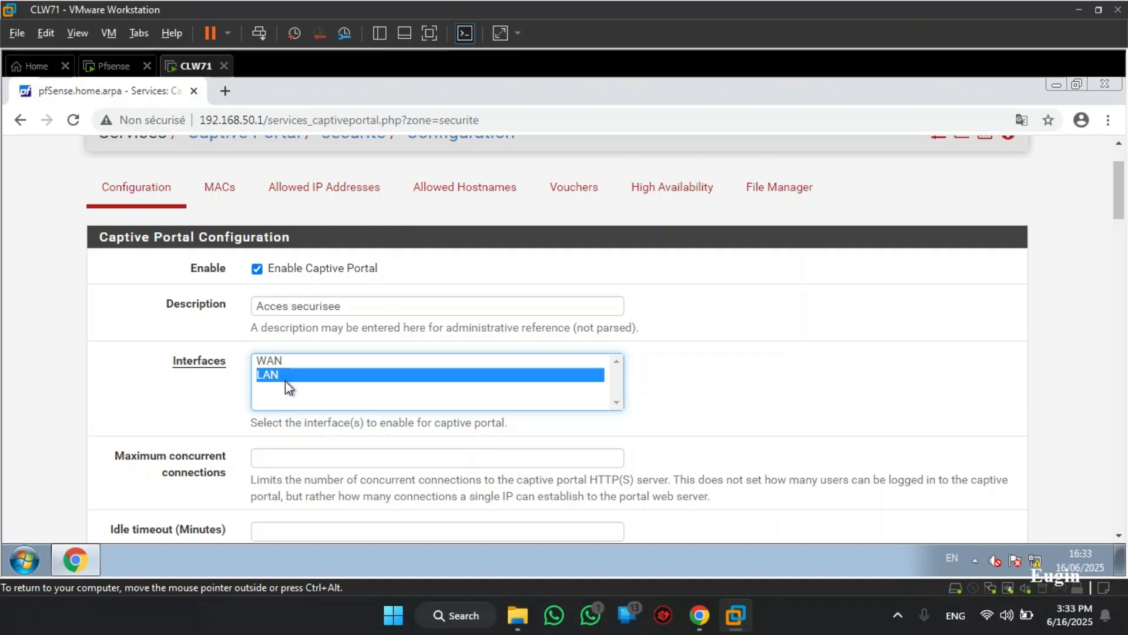
Set the maximum concurrent connections to 1 and the idle timeout to 5 minutes
scroll(284, 380, down, 2)
click(263, 377)
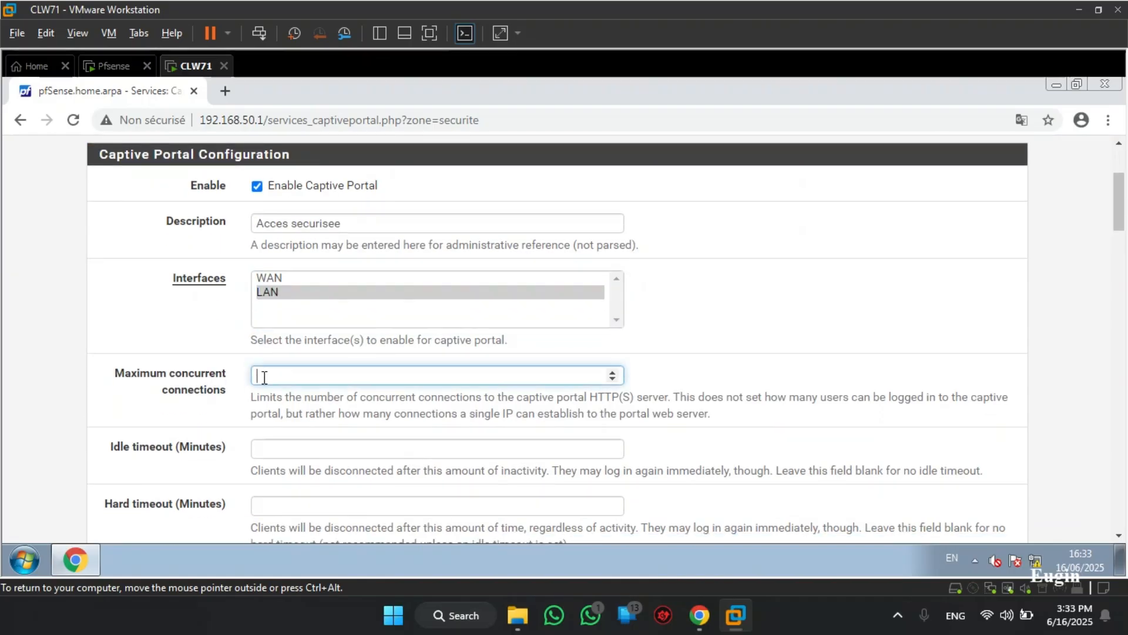
text(1)
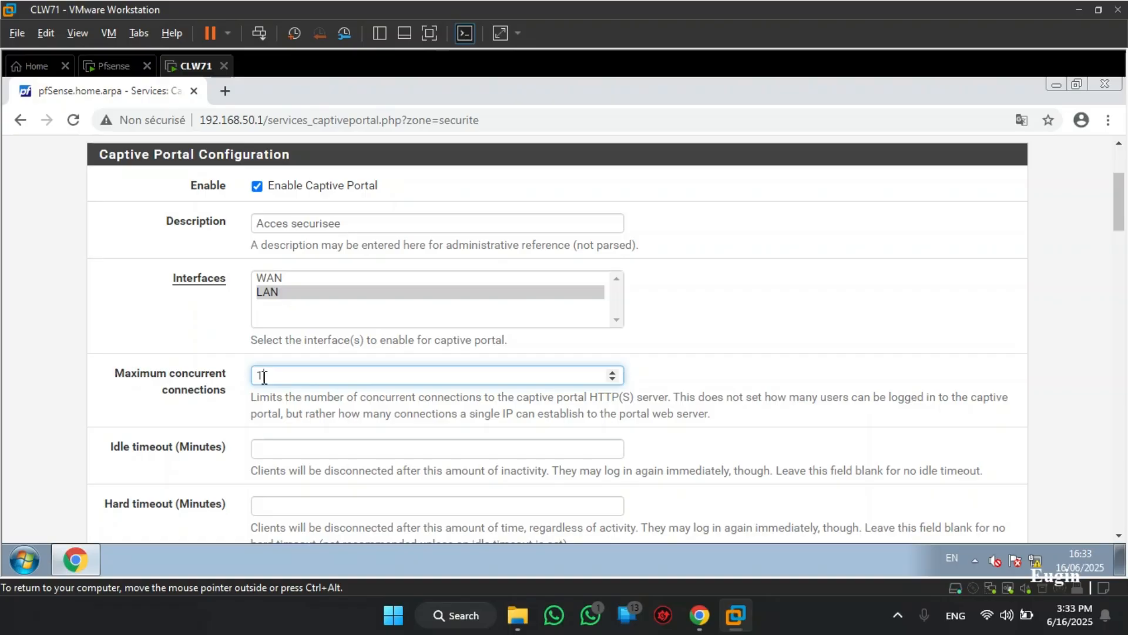
double_click(263, 375)
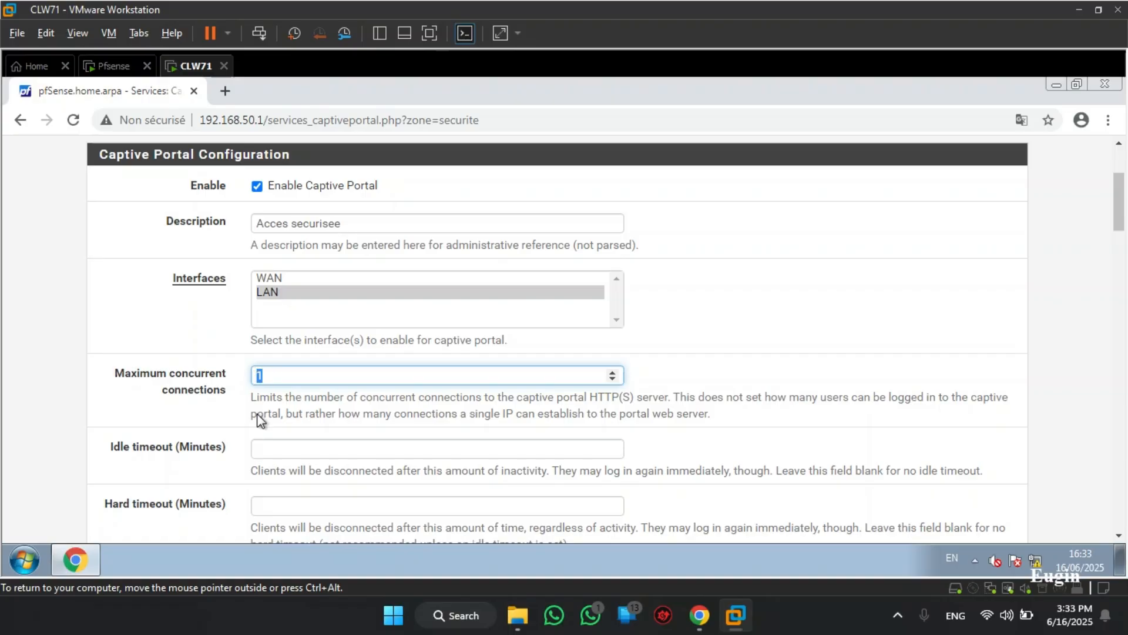
click(280, 452)
scroll(281, 454, down, 1)
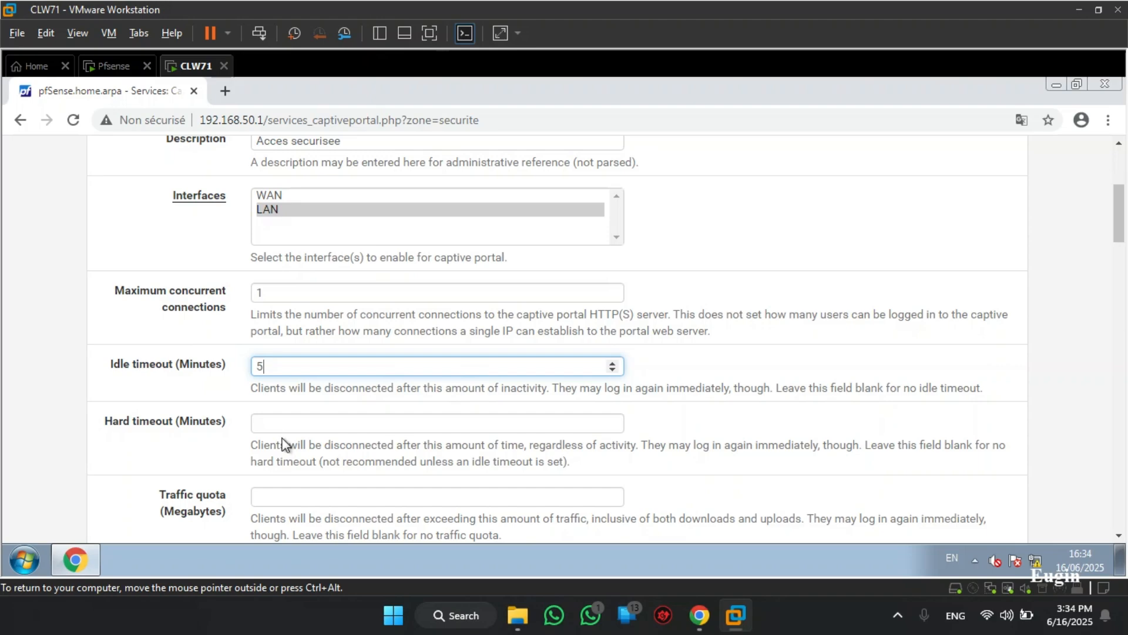
Enable the logout popup window for the captive portal
scroll(336, 445, down, 1)
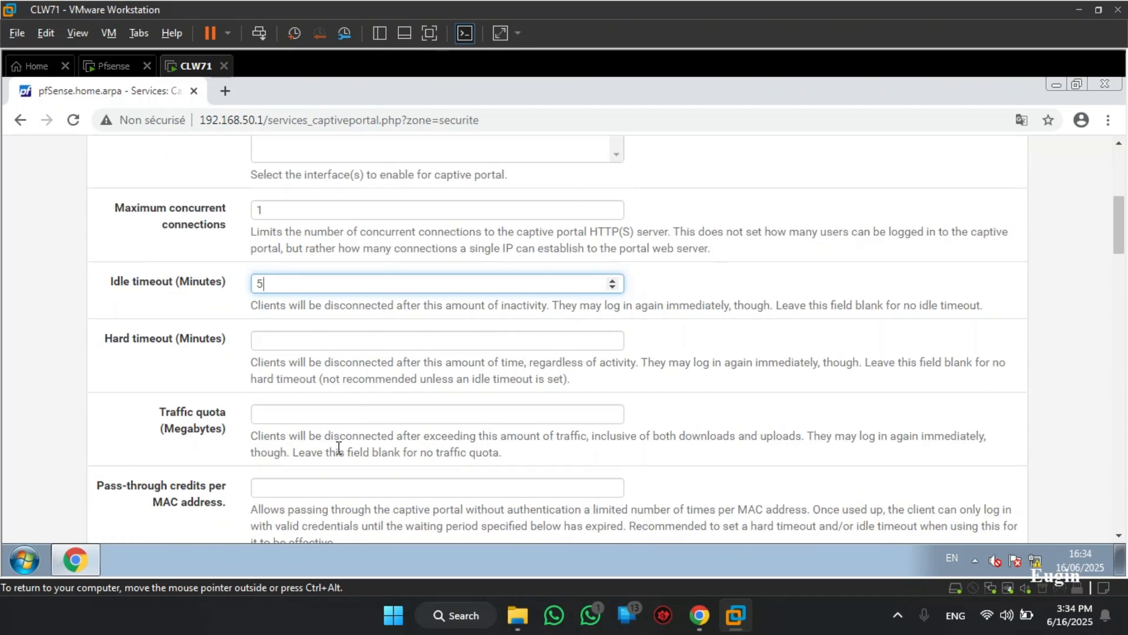
scroll(210, 370, down, 3)
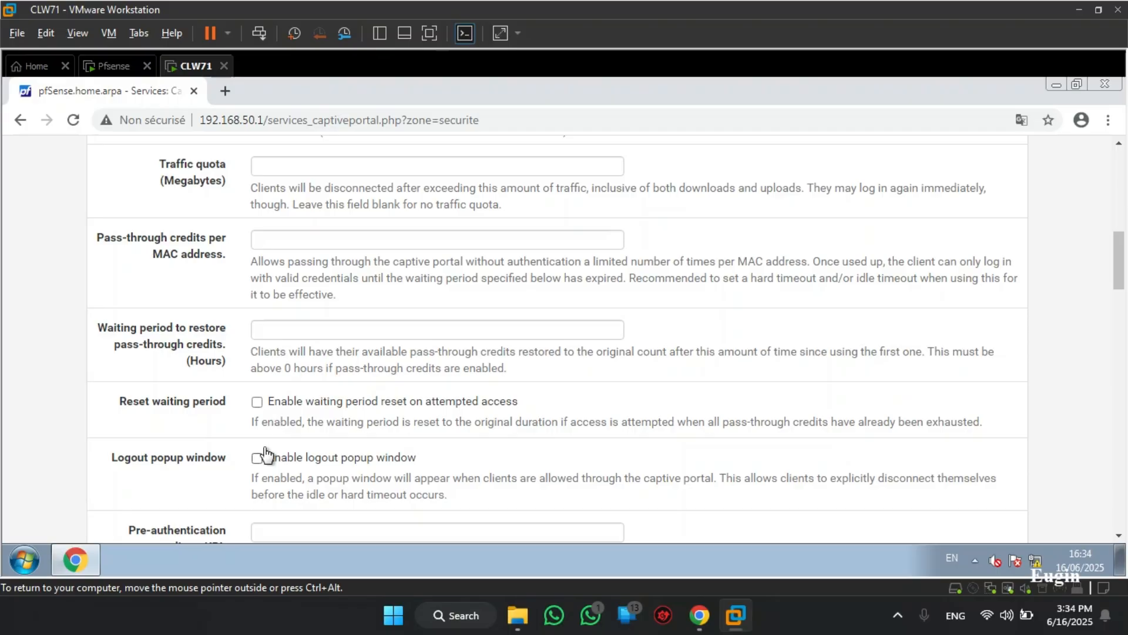
click(257, 458)
scroll(304, 474, down, 1)
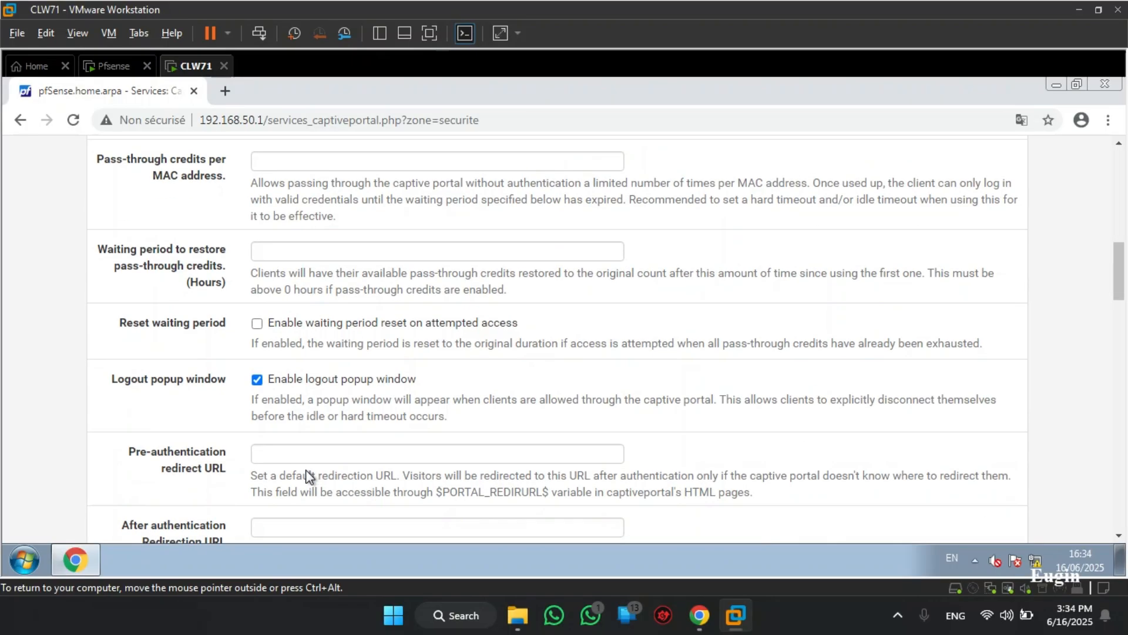
scroll(365, 409, down, 1)
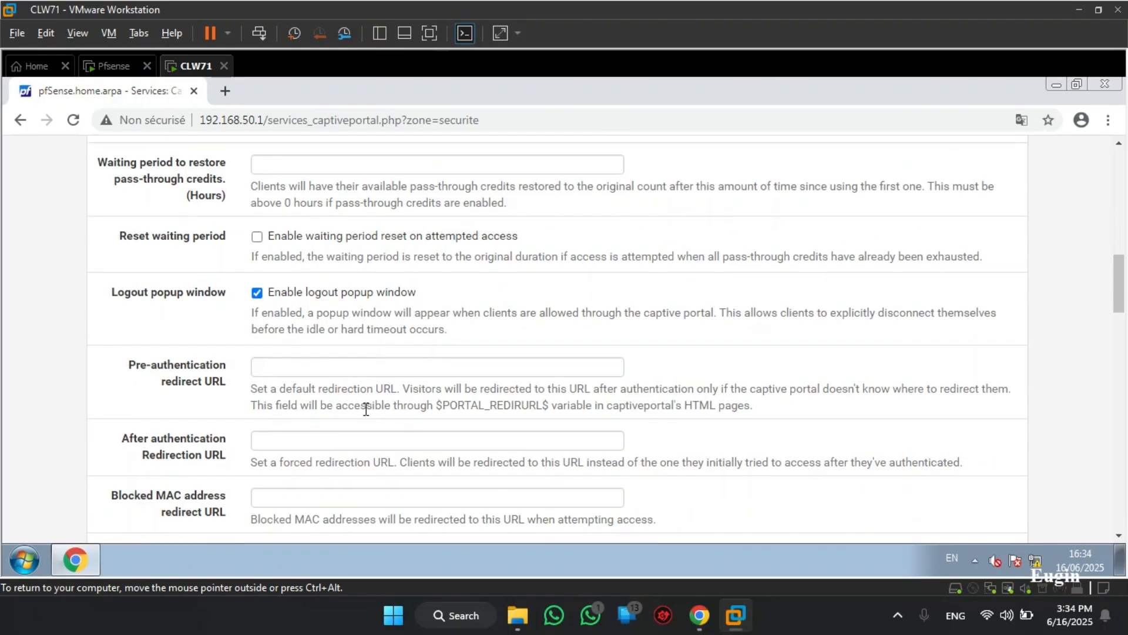
click(321, 438)
scroll(320, 437, down, 2)
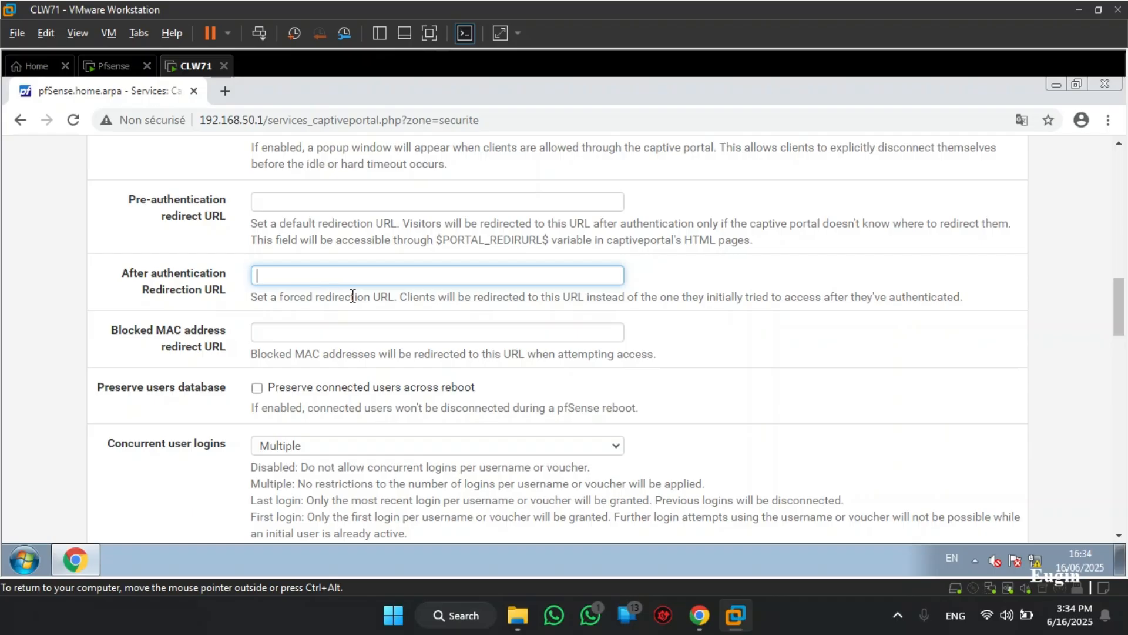
text(https://google.fr)
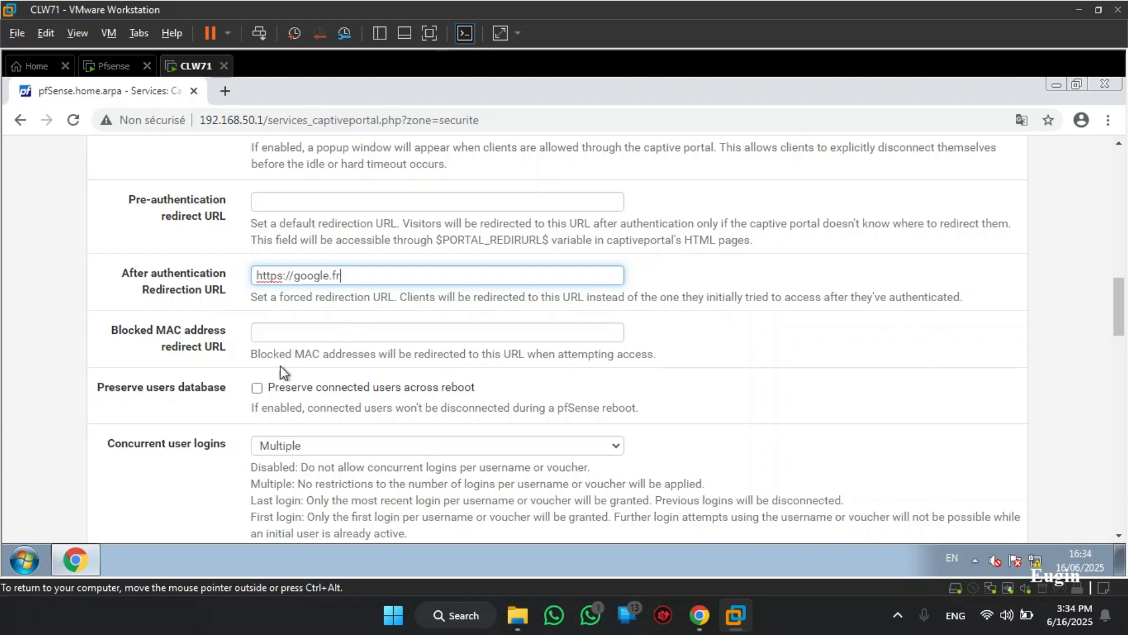
click(327, 394)
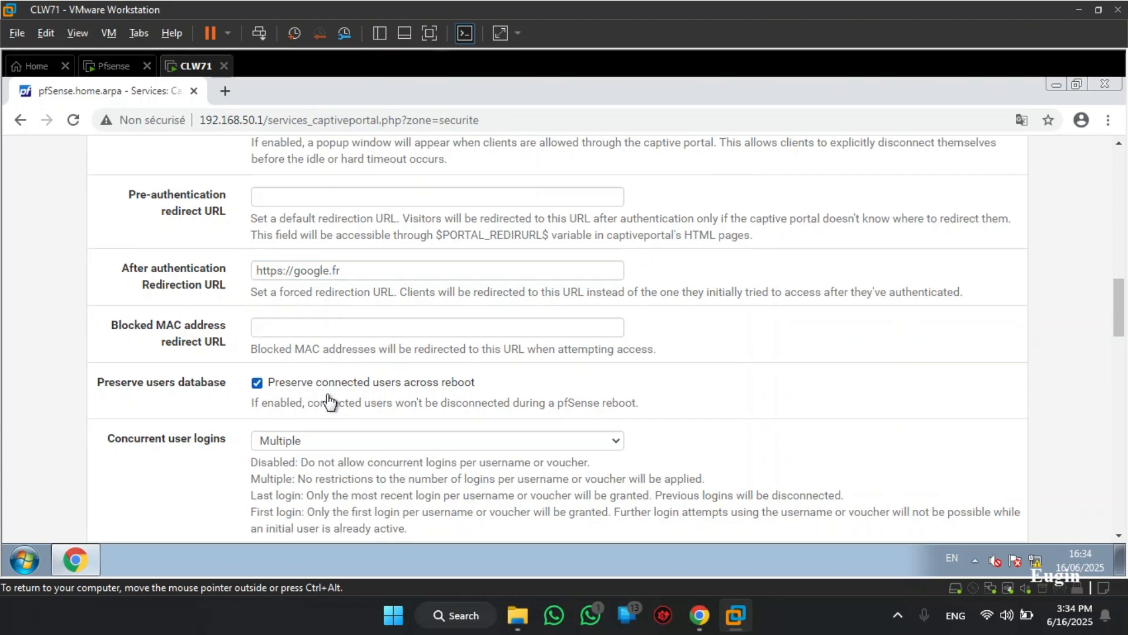
scroll(328, 400, down, 1)
click(323, 310)
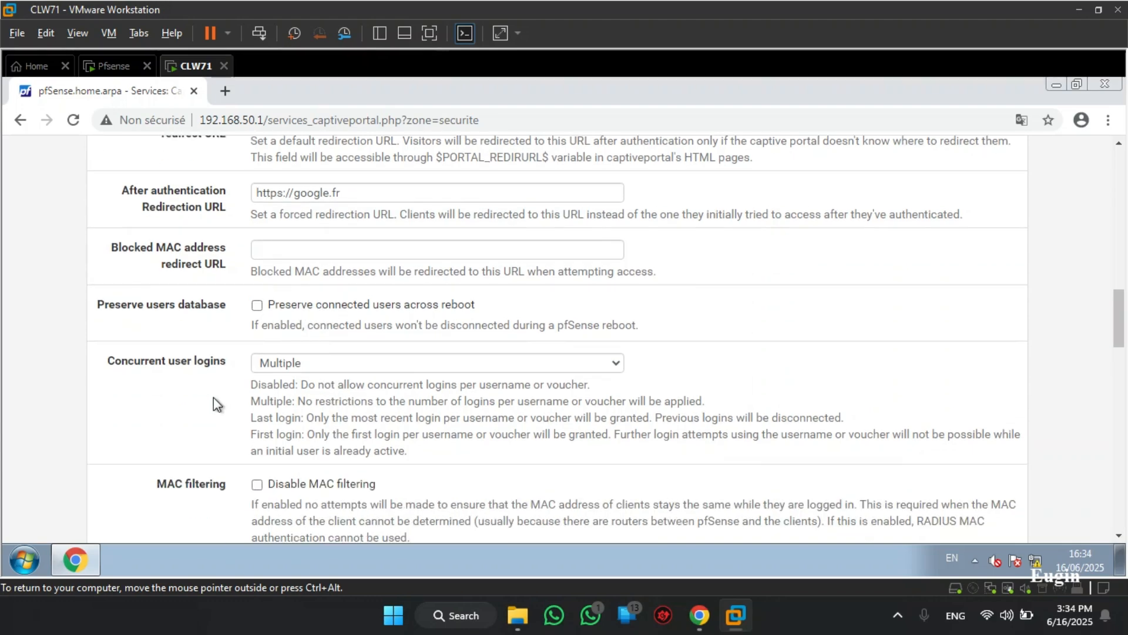
click(300, 365)
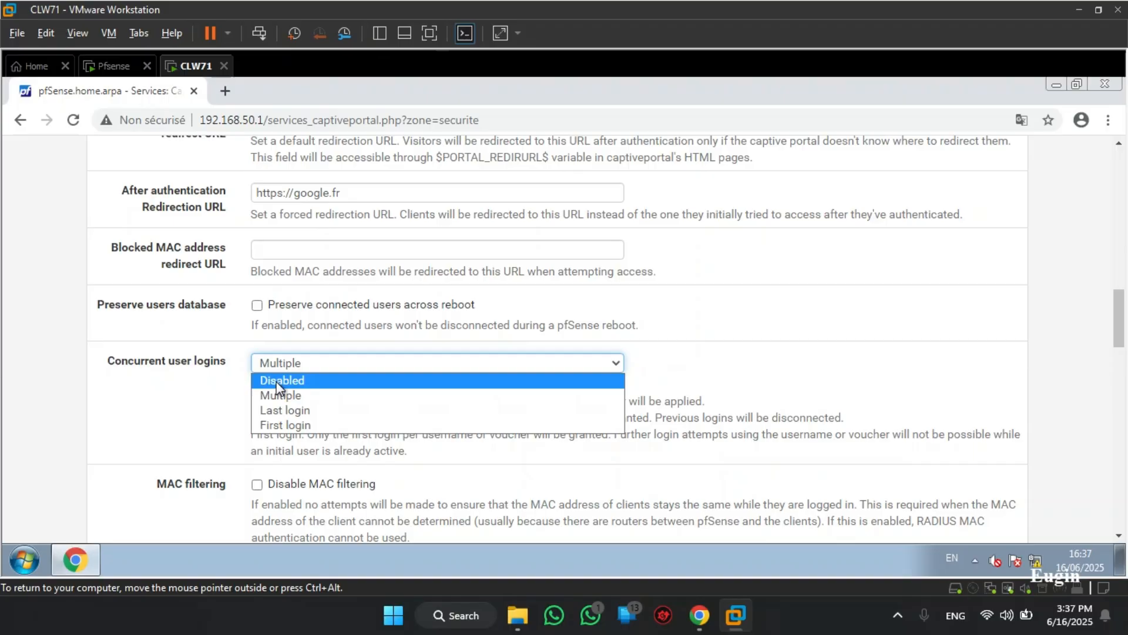
click(280, 382)
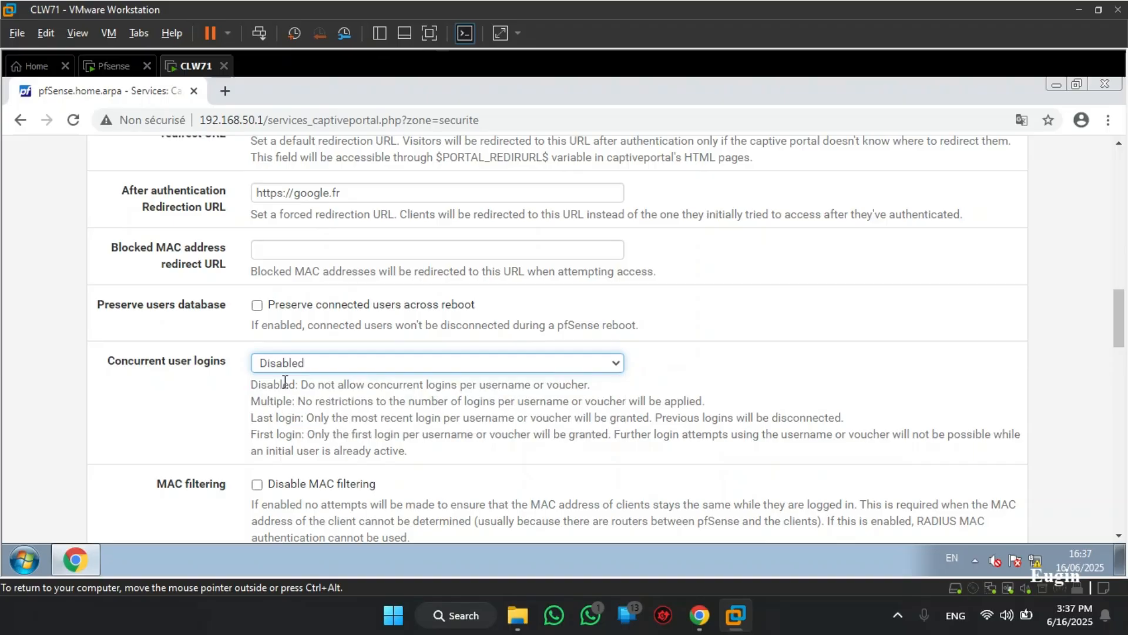
scroll(336, 326, up, 2)
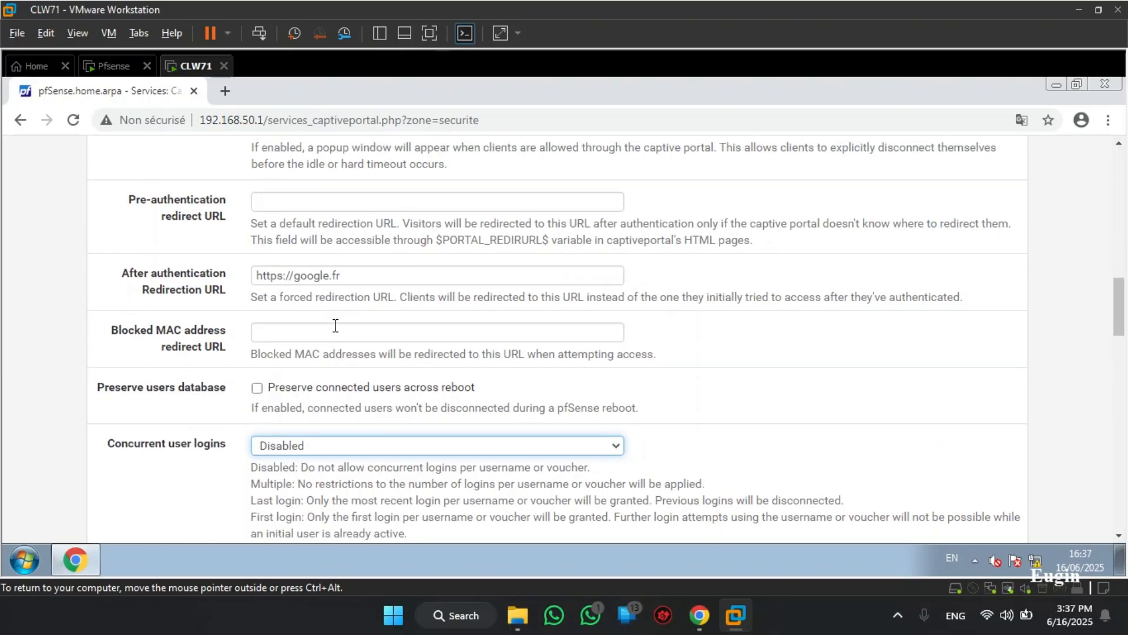
scroll(336, 326, down, 2)
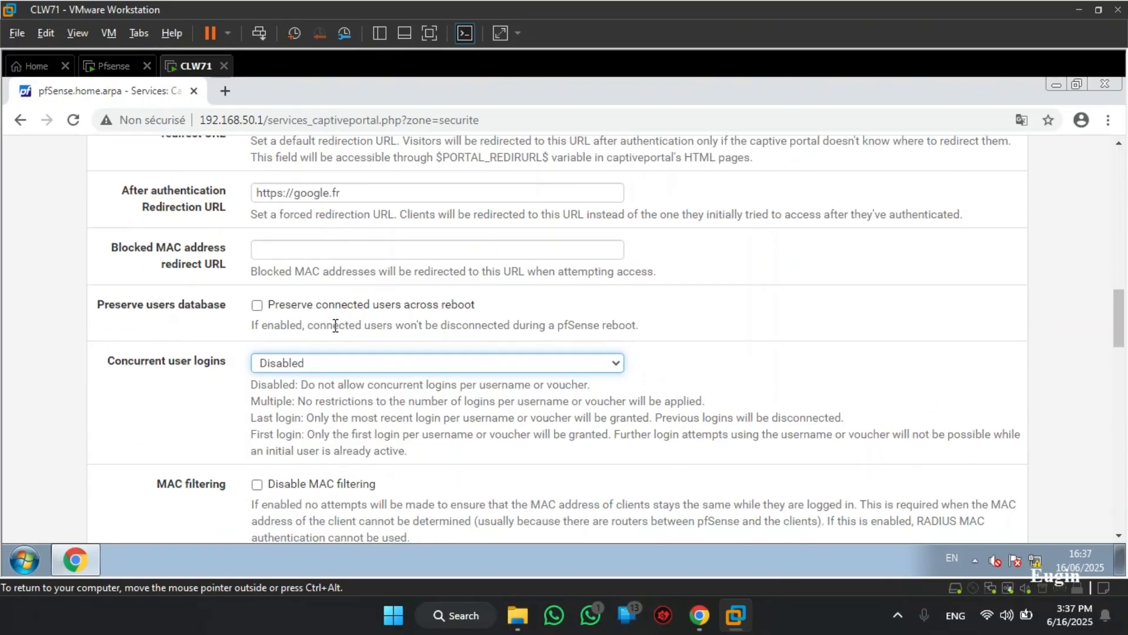
click(296, 193)
text(www.)
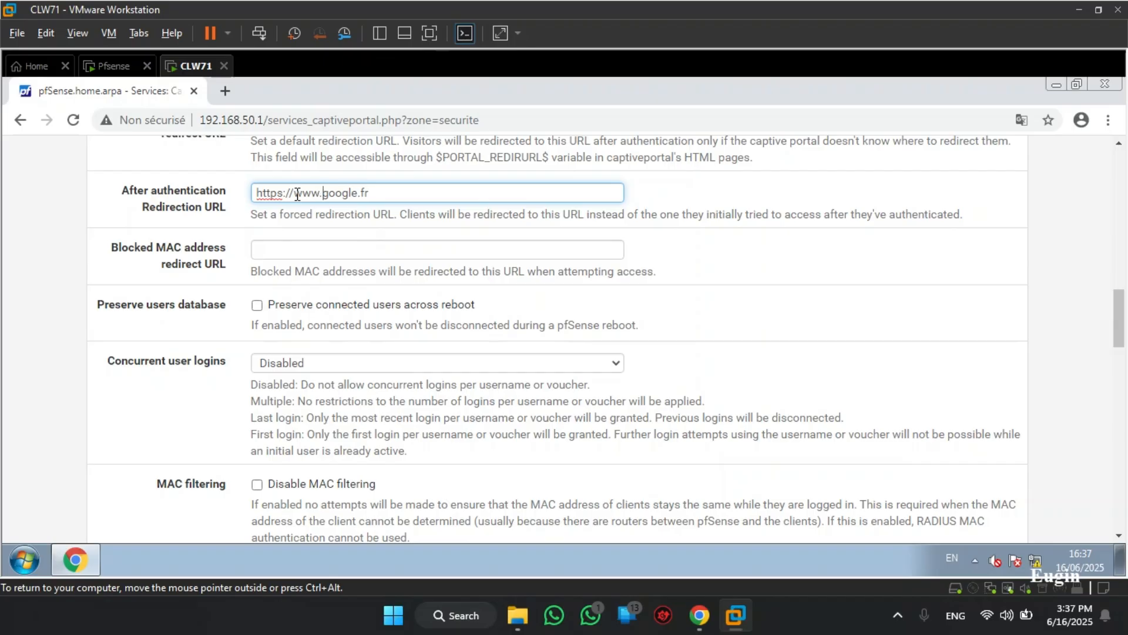
Turn on the option that disables MAC filtering
click(178, 395)
scroll(182, 394, down, 4)
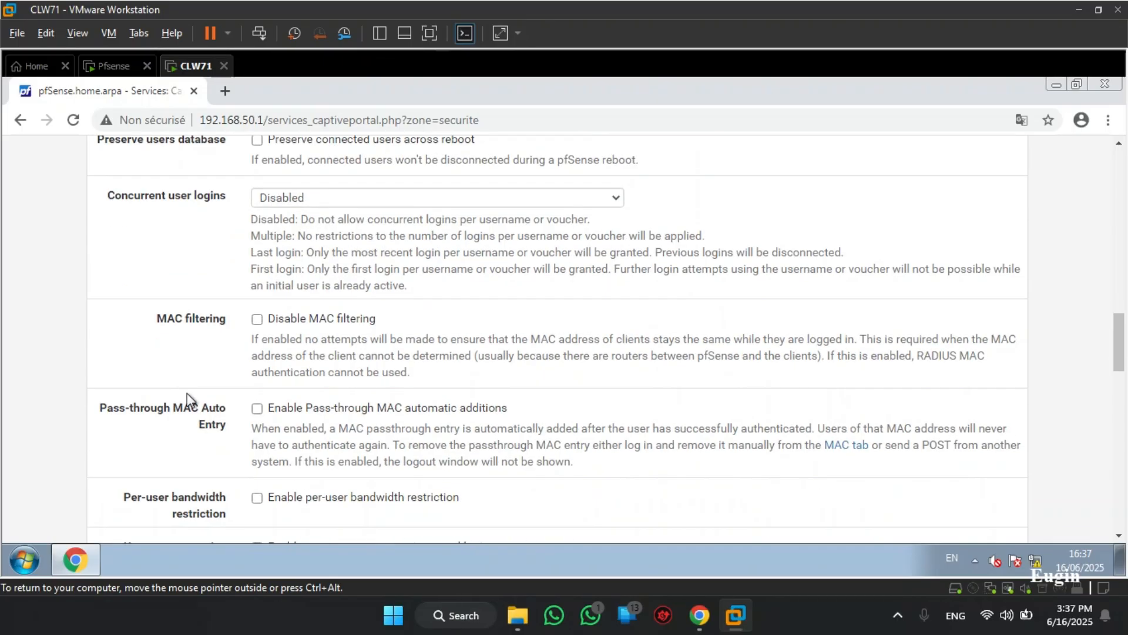
click(257, 321)
Change the idle timeout to 15 minutes
scroll(337, 334, up, 18)
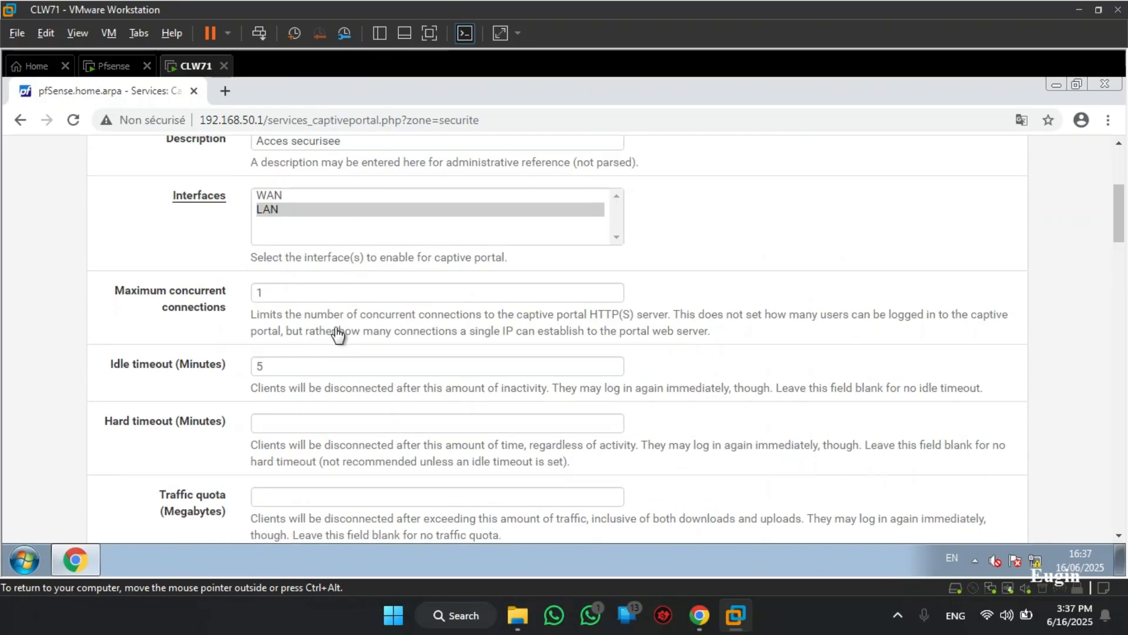
scroll(338, 334, down, 5)
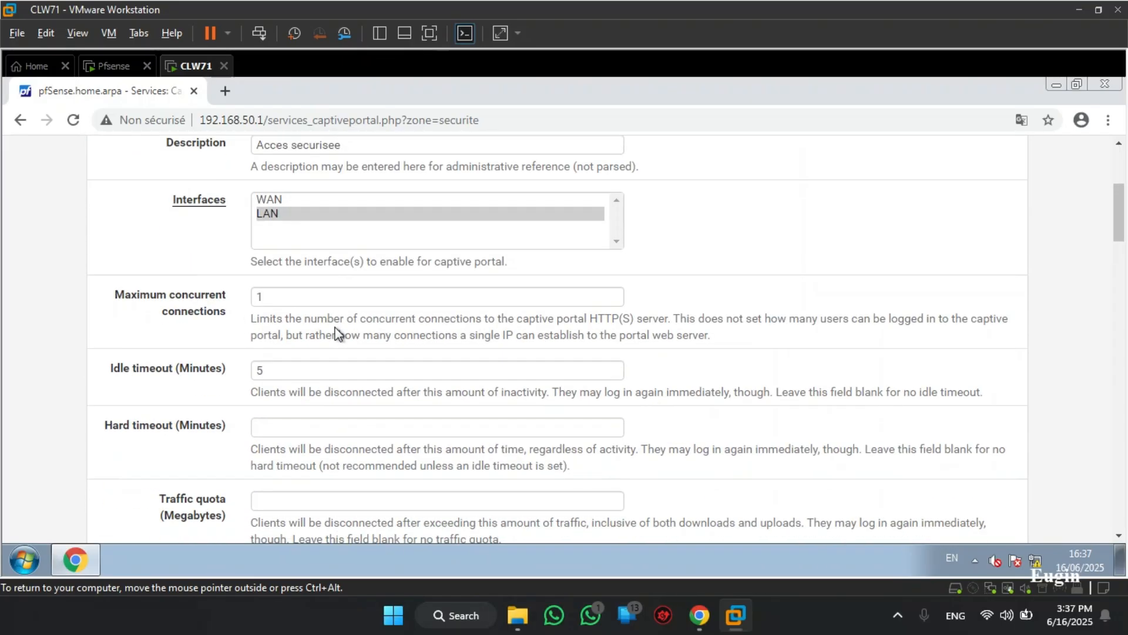
click(287, 284)
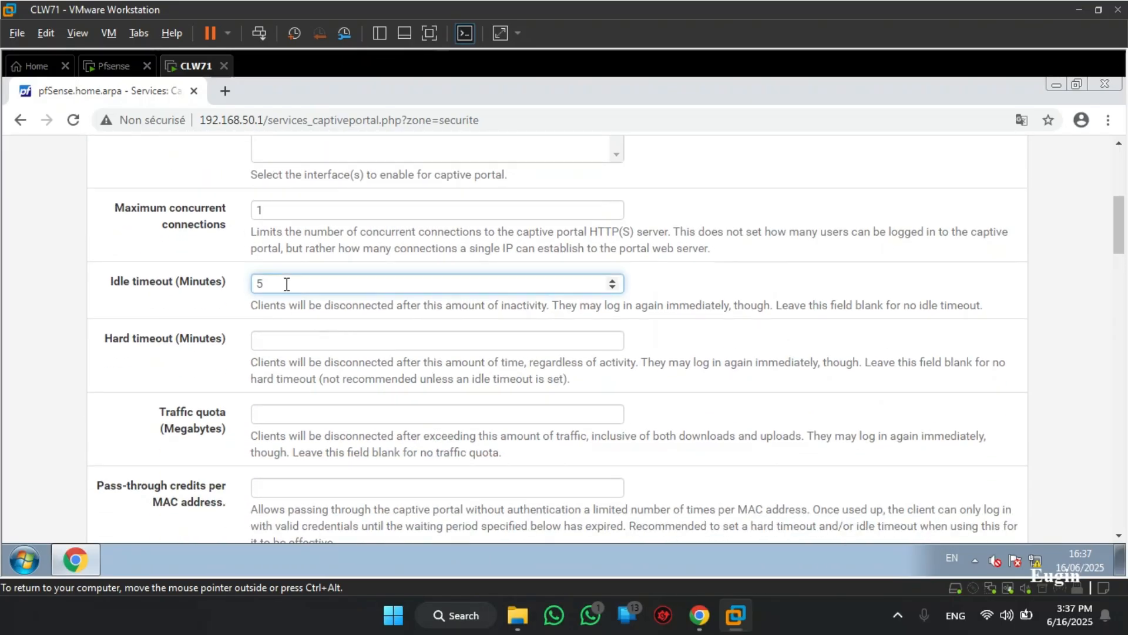
key(BackSpace)
text(15)
Review the remaining captive portal settings, from the quota and redirect URL fields to the login page and authentication options
scroll(148, 367, down, 5)
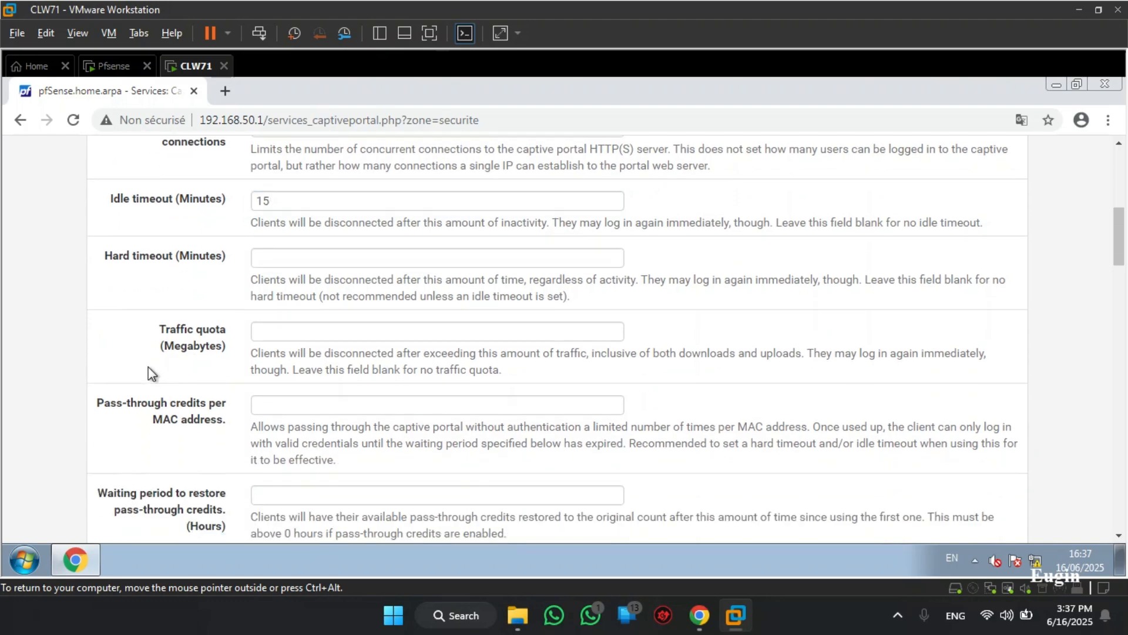
scroll(152, 373, down, 5)
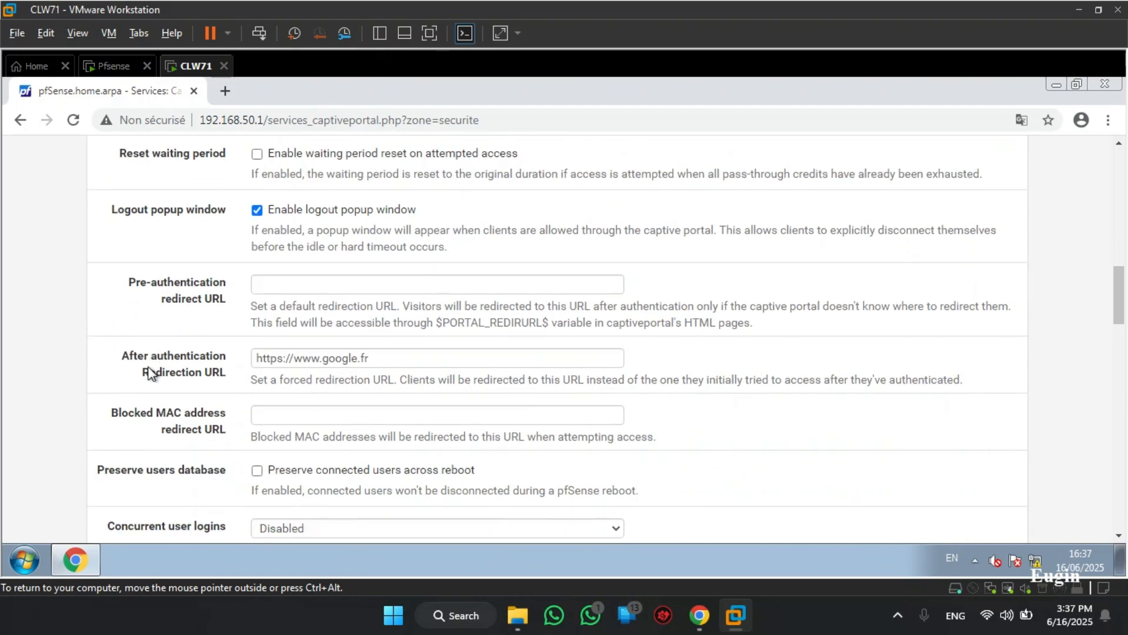
scroll(152, 374, down, 2)
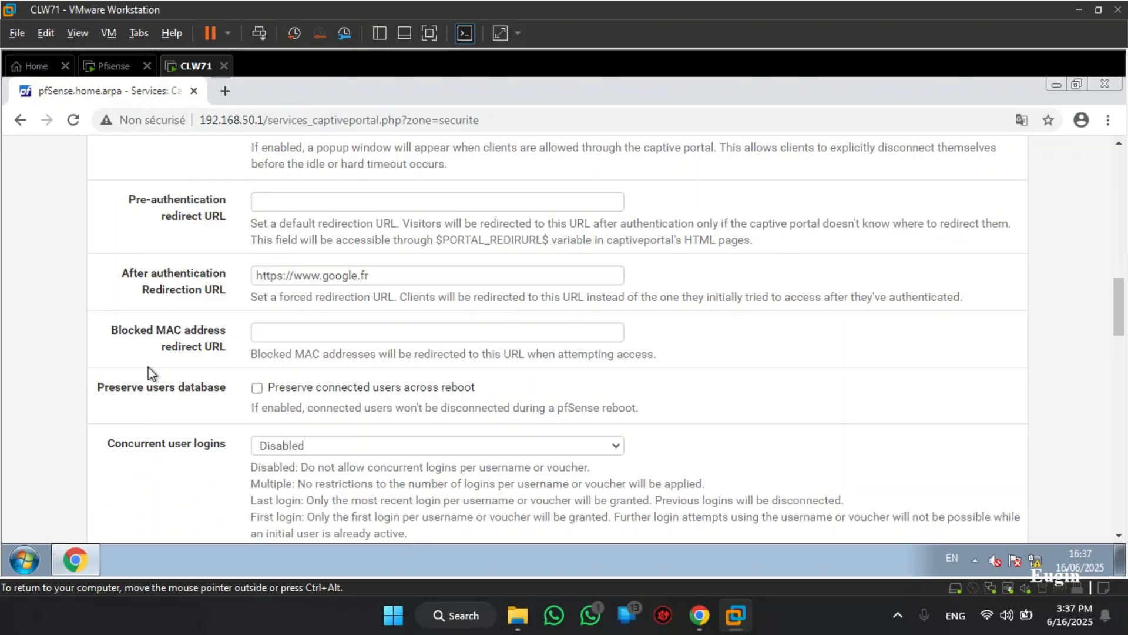
click(299, 198)
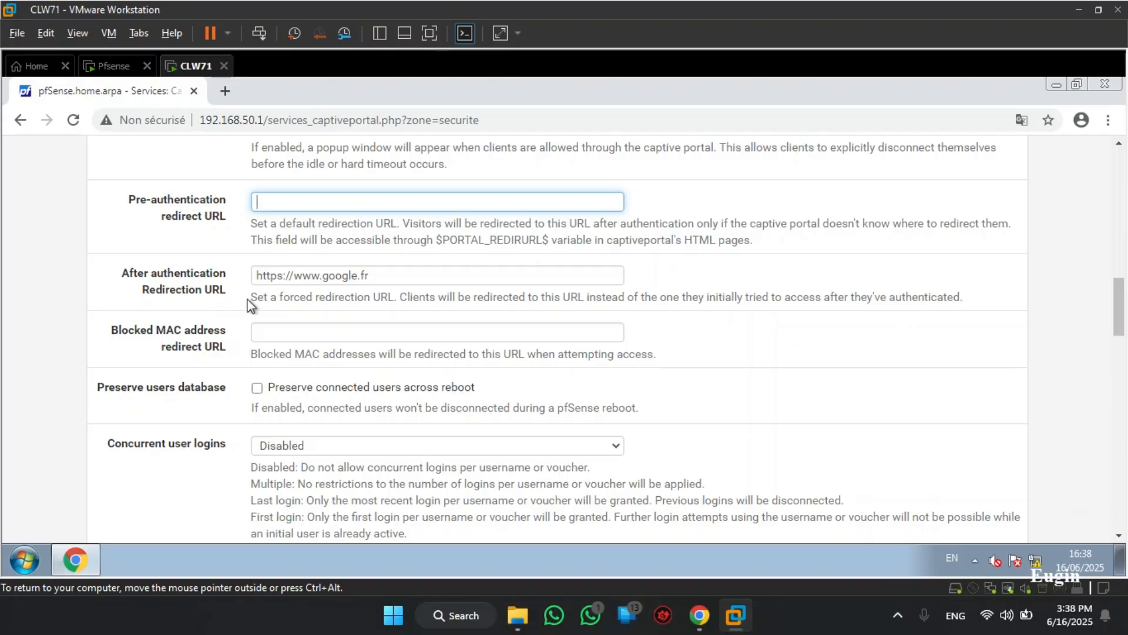
click(171, 340)
scroll(171, 341, down, 3)
scroll(171, 341, down, 6)
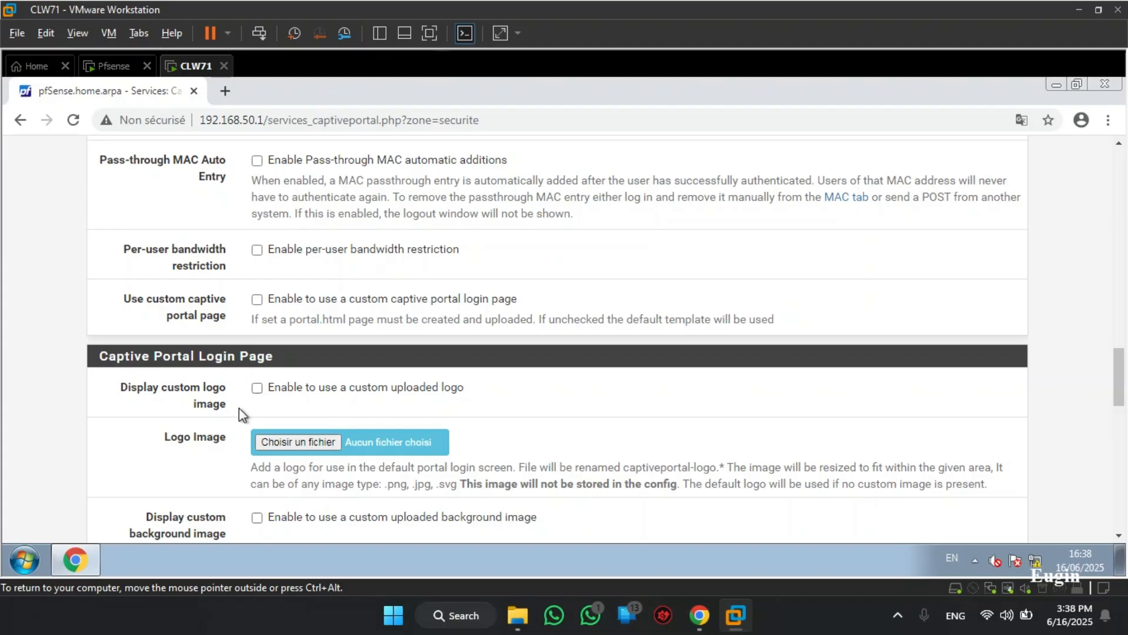
scroll(261, 412, down, 2)
scroll(38, 400, down, 6)
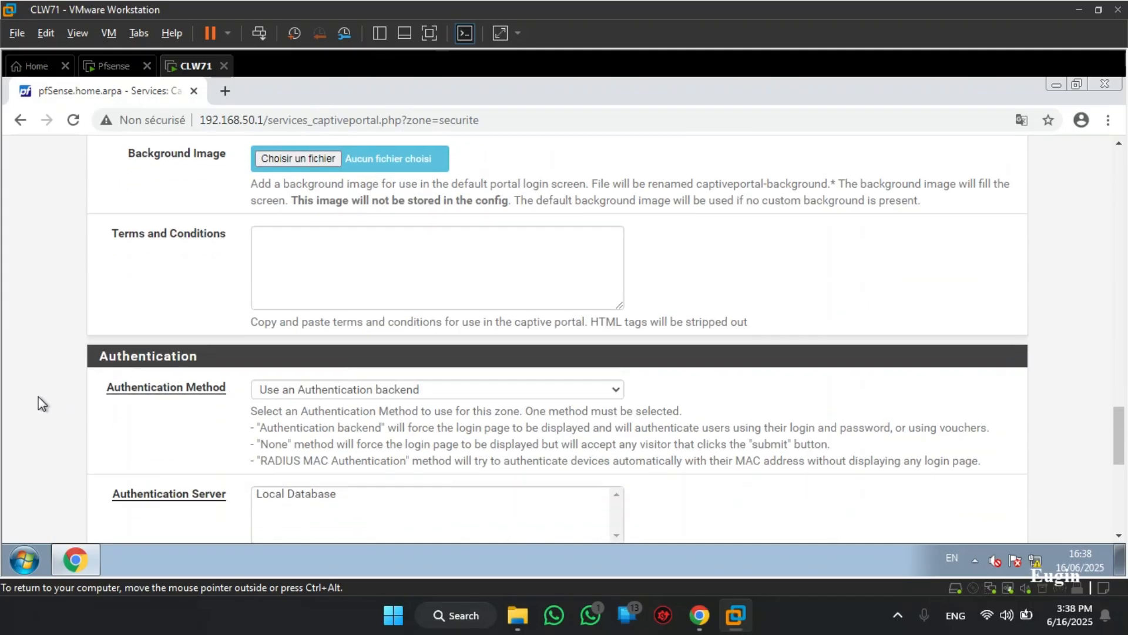
scroll(38, 398, up, 2)
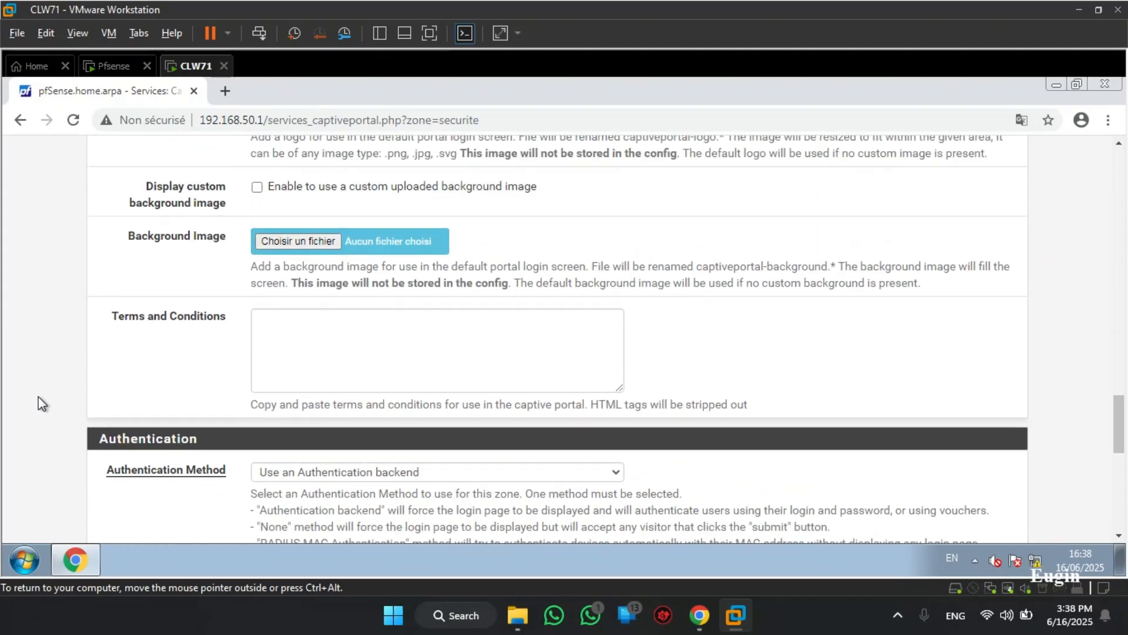
Select Local Database as both the authentication server and the secondary authentication server, and save the captive portal zone
scroll(38, 398, down, 3)
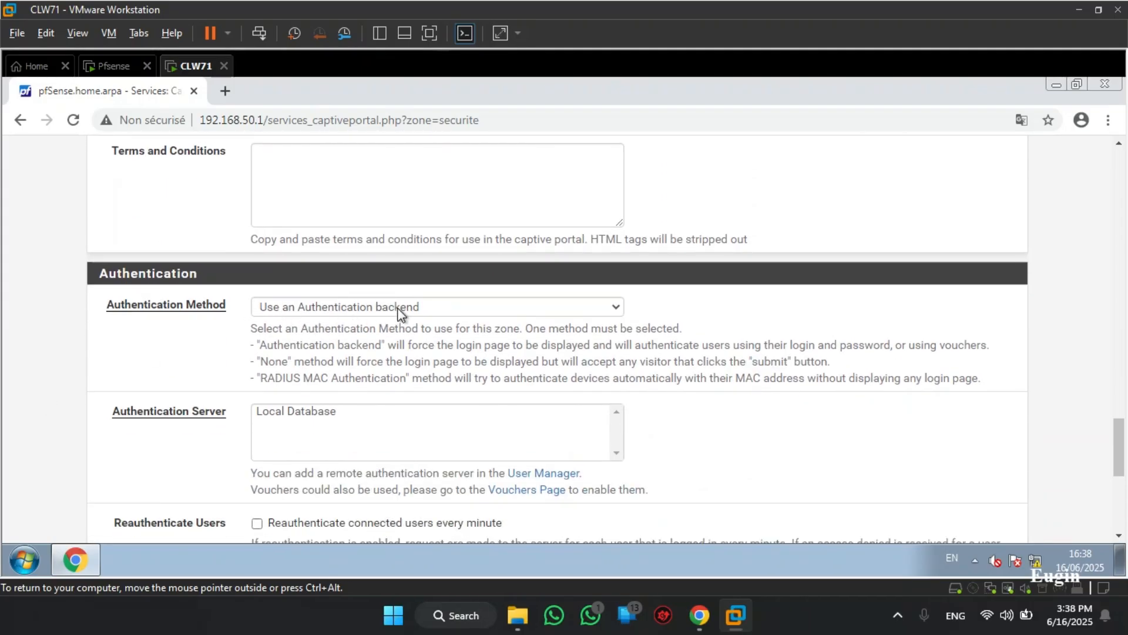
click(292, 416)
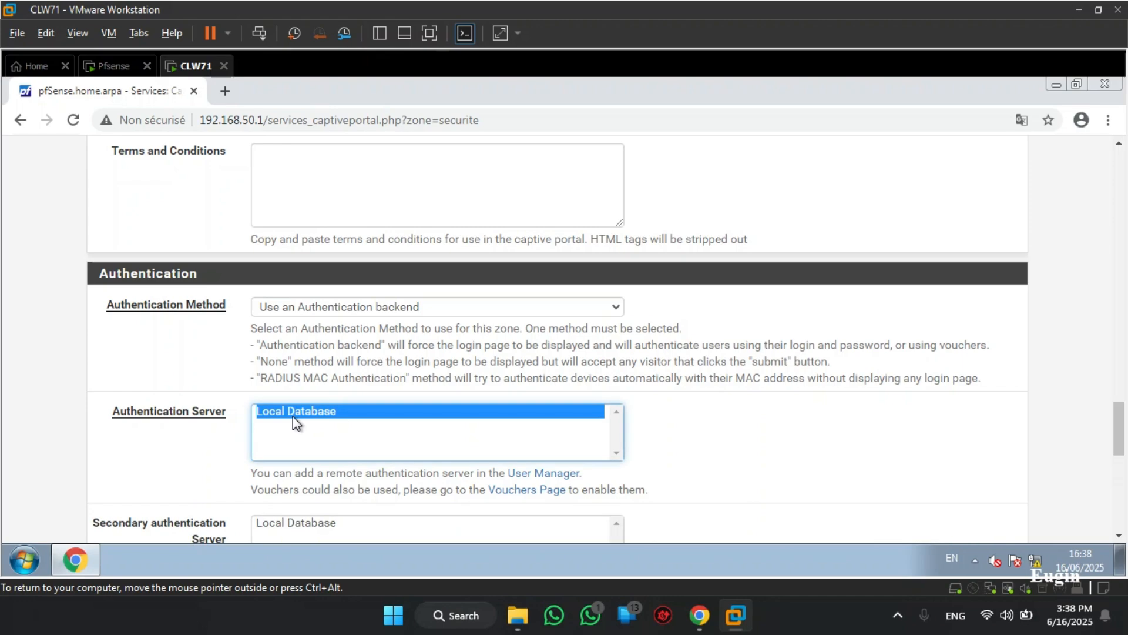
scroll(293, 416, down, 1)
click(292, 439)
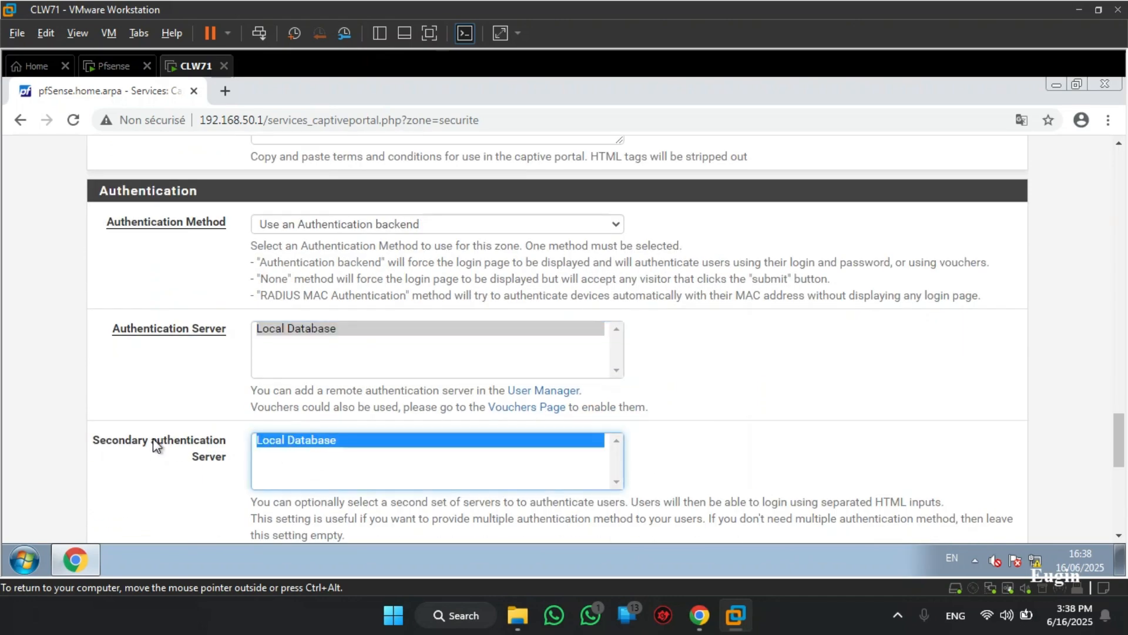
scroll(153, 438, down, 5)
scroll(153, 439, down, 2)
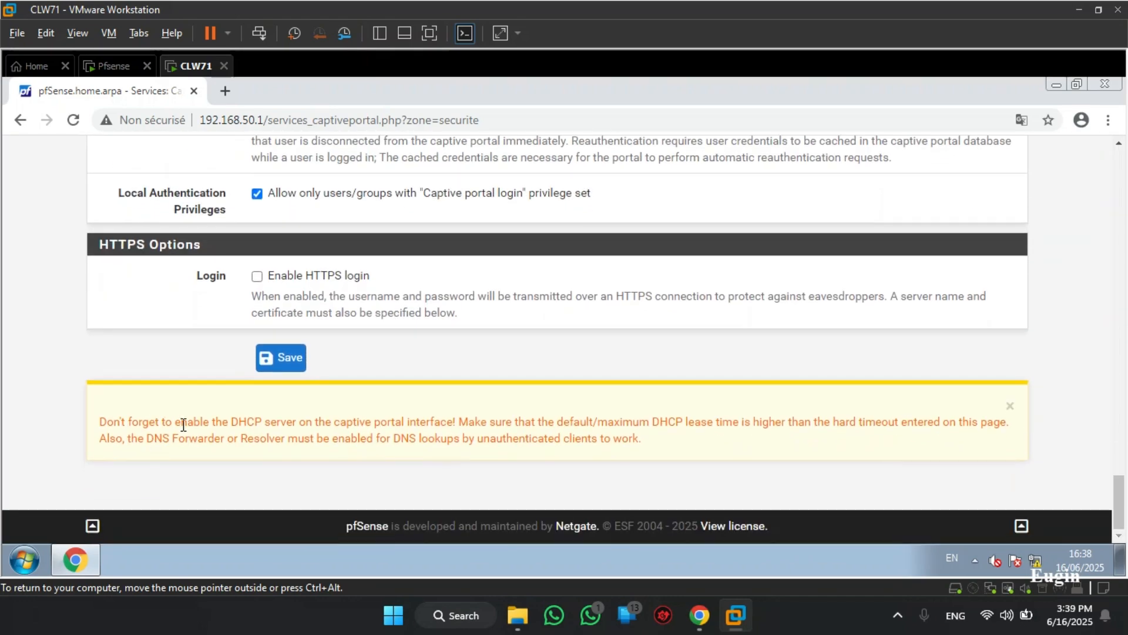
click(280, 354)
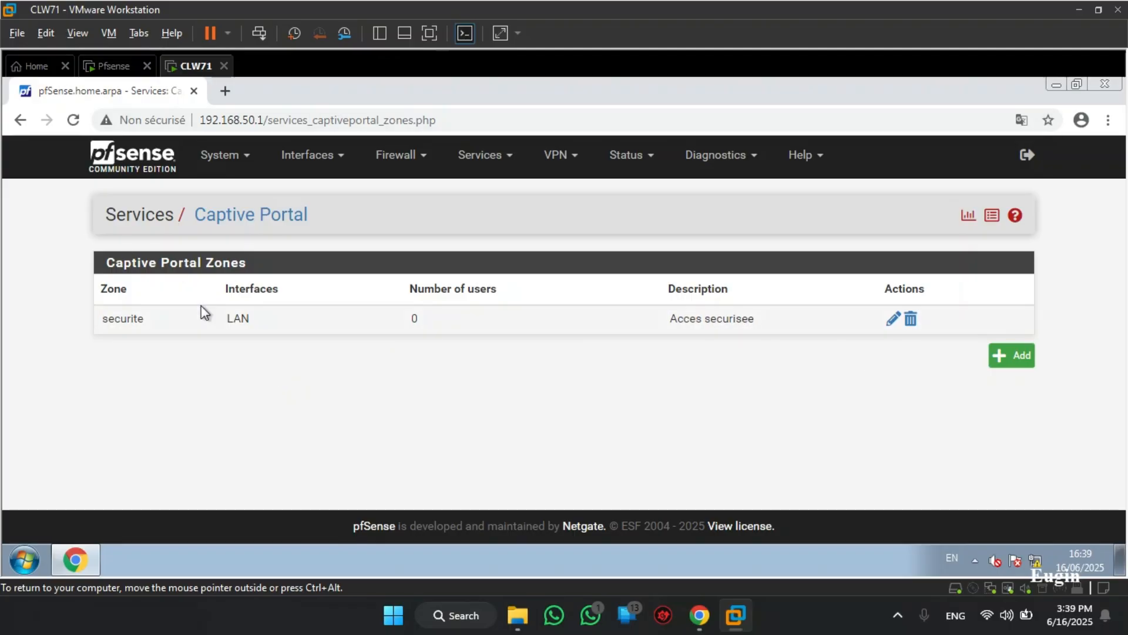
click(225, 91)
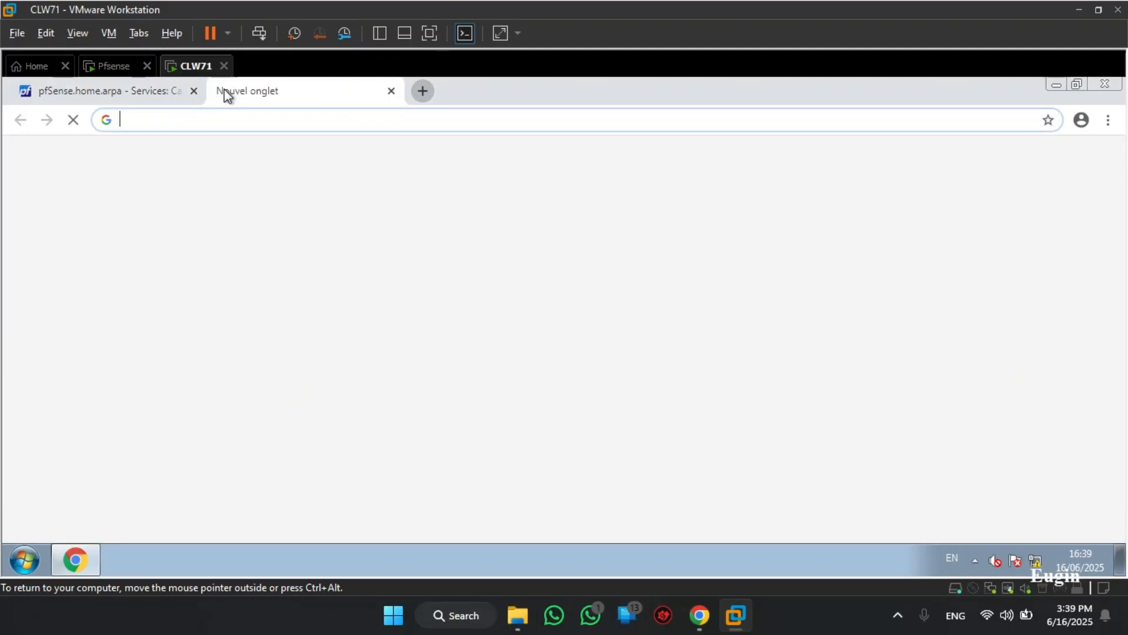
text(youtube.com)
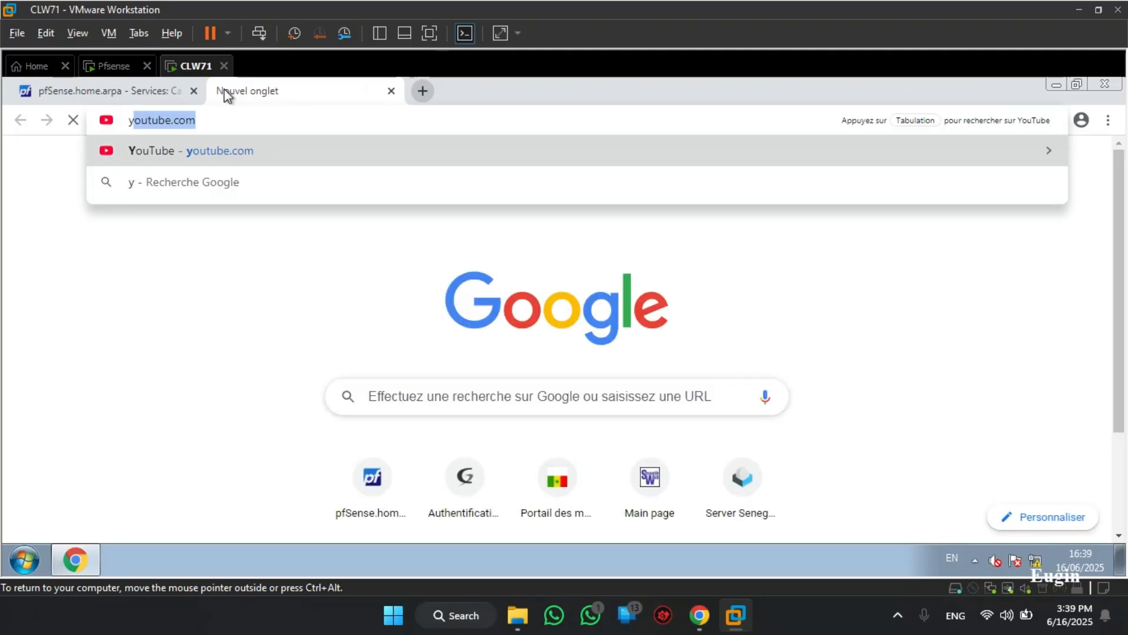
key(Return)
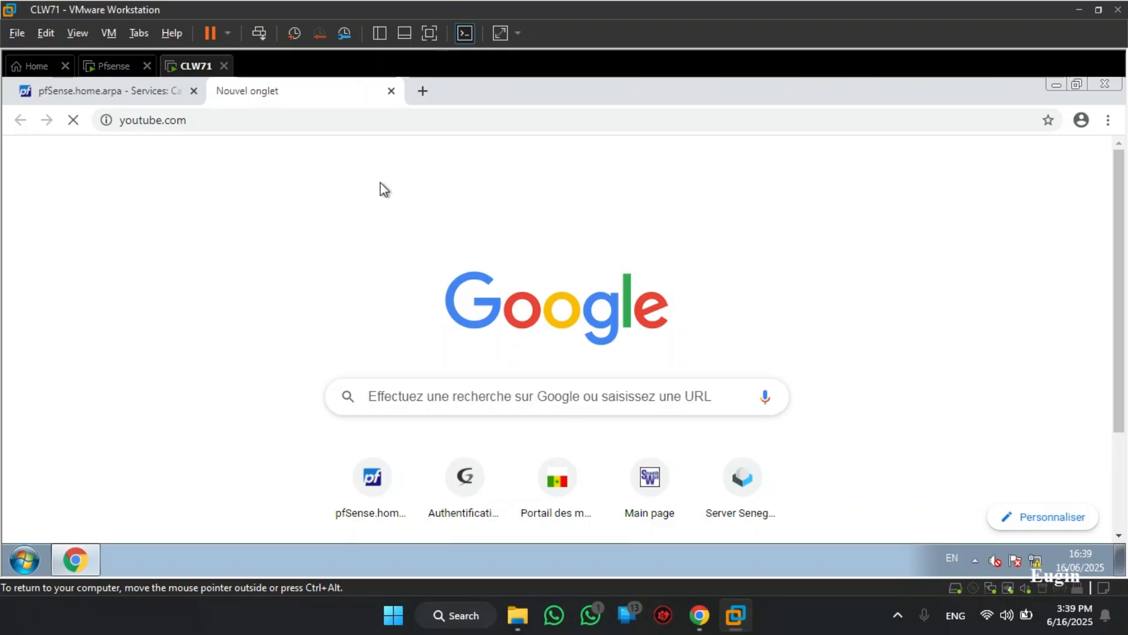
click(250, 116)
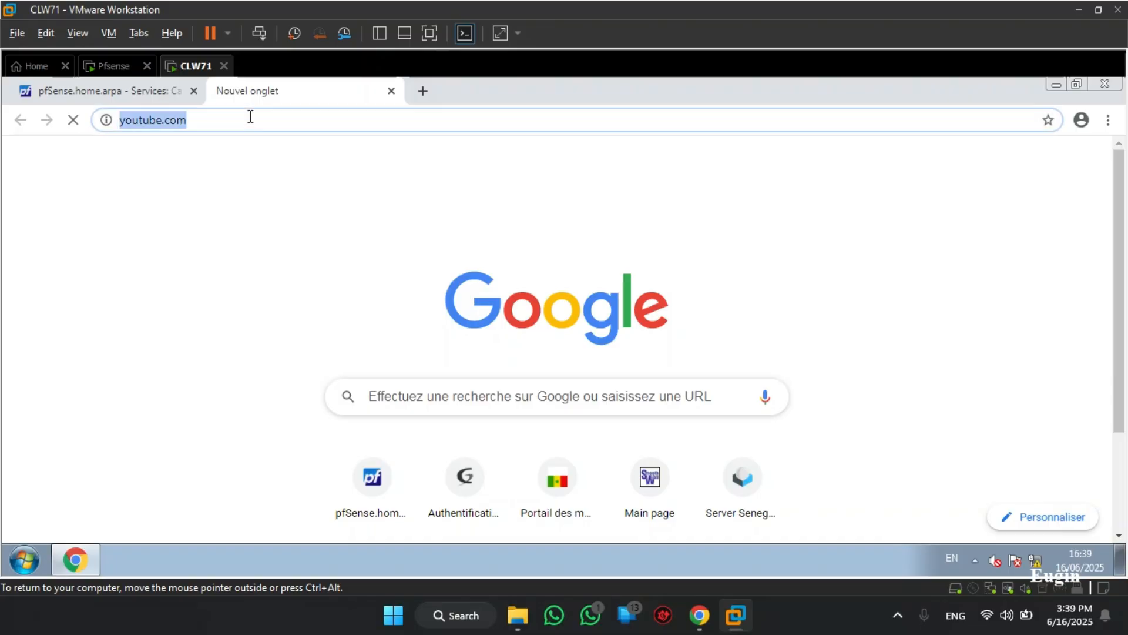
key(Left)
text(www.)
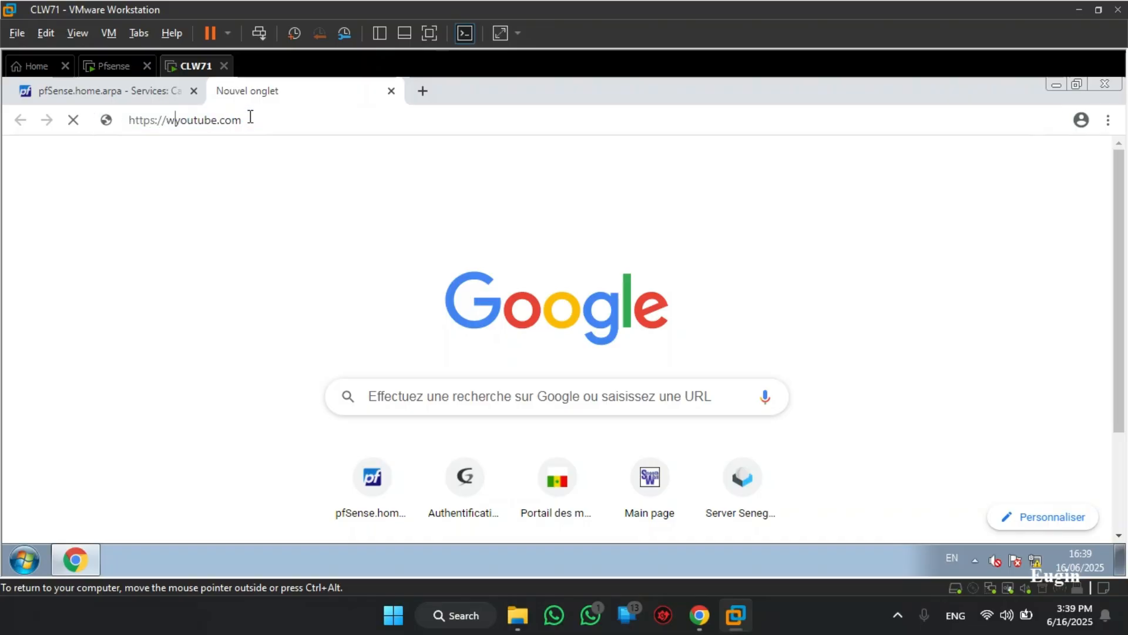
key(Return)
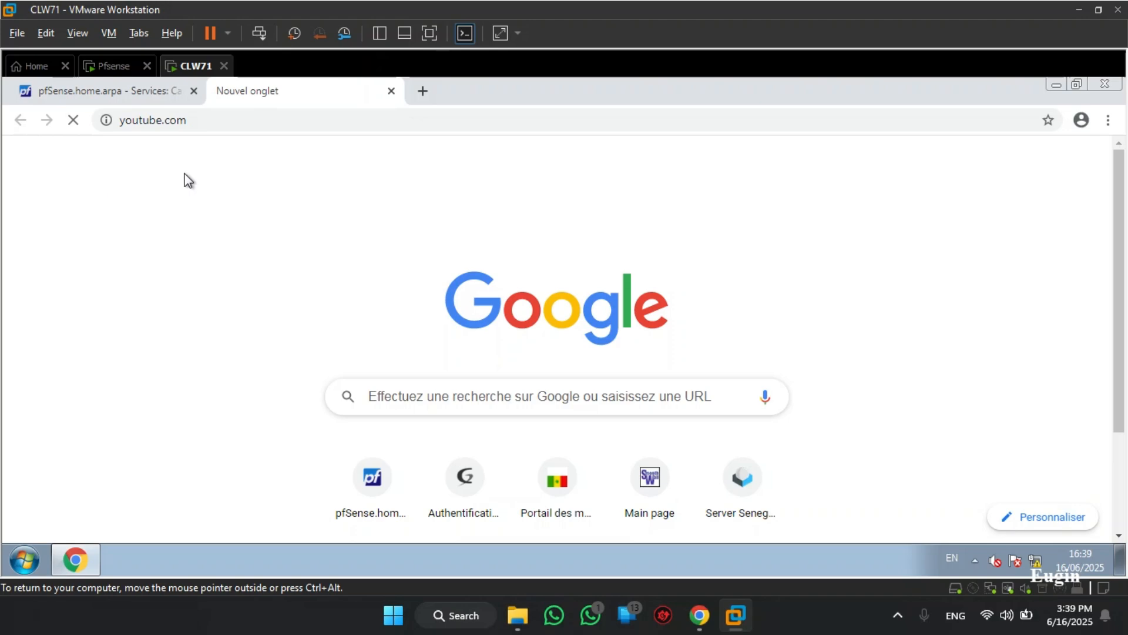
Return to the pfSense page and open a new user form in the User Manager
click(120, 98)
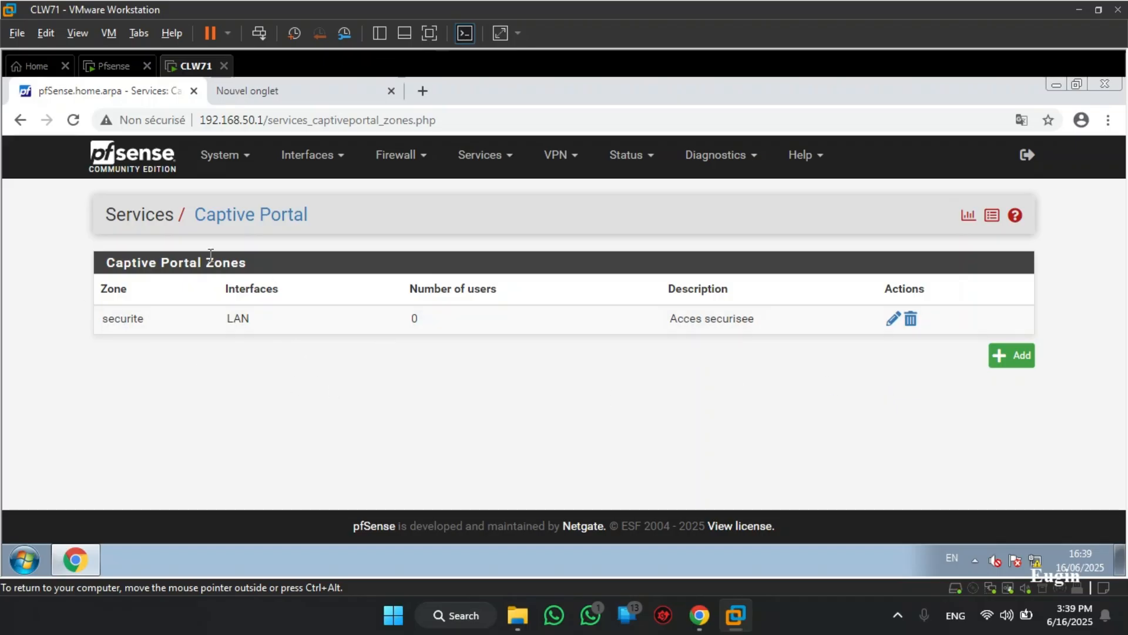
click(250, 162)
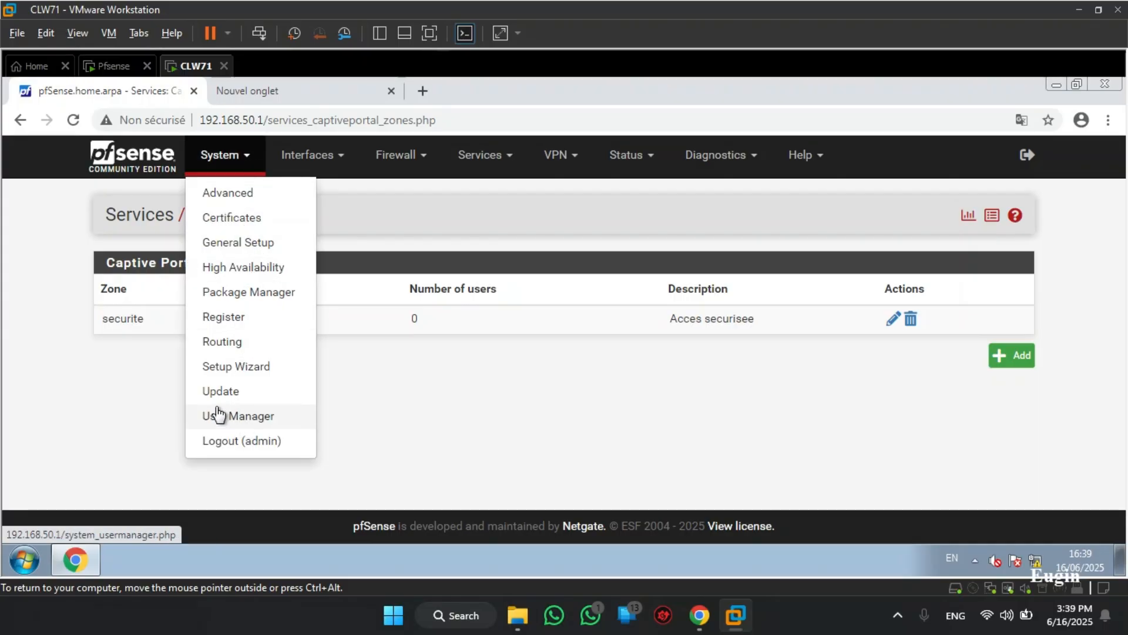
click(247, 417)
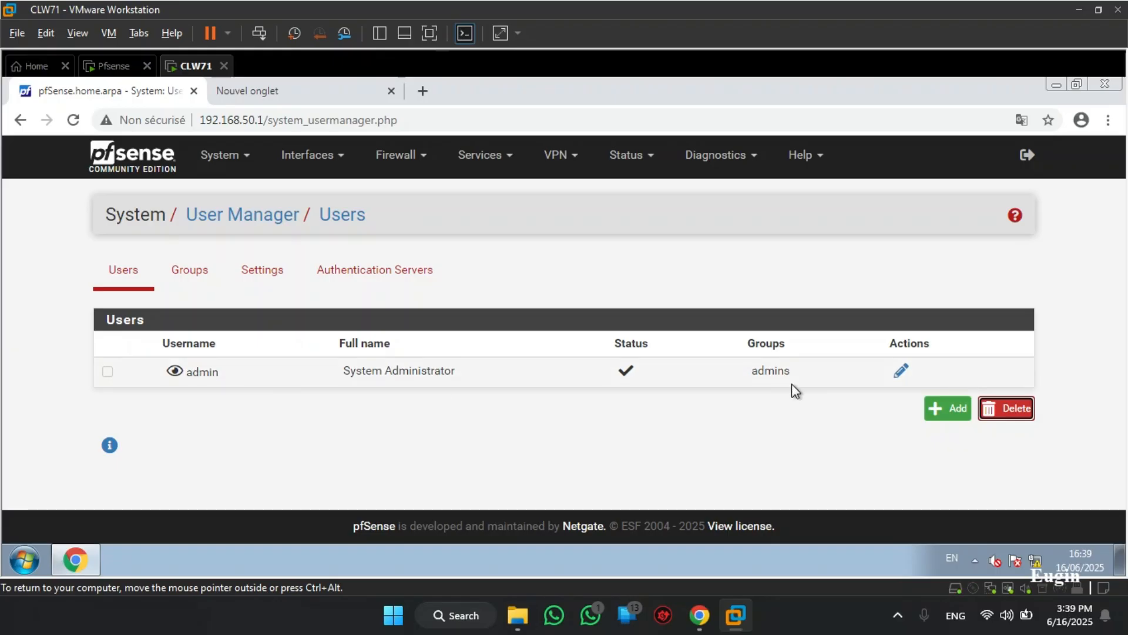
click(944, 408)
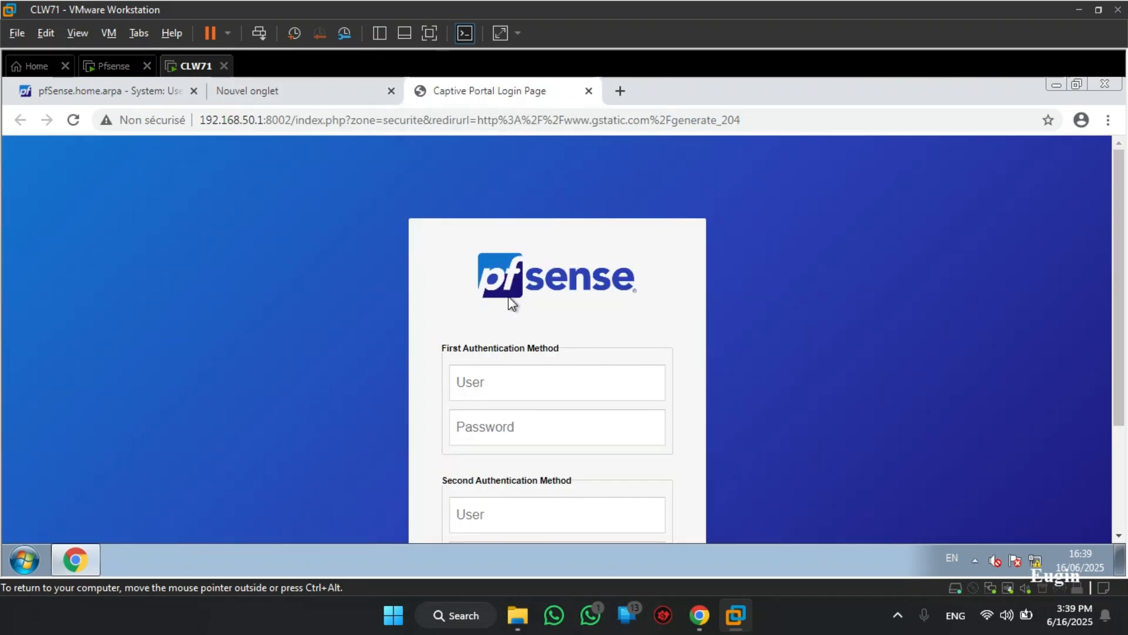
click(113, 92)
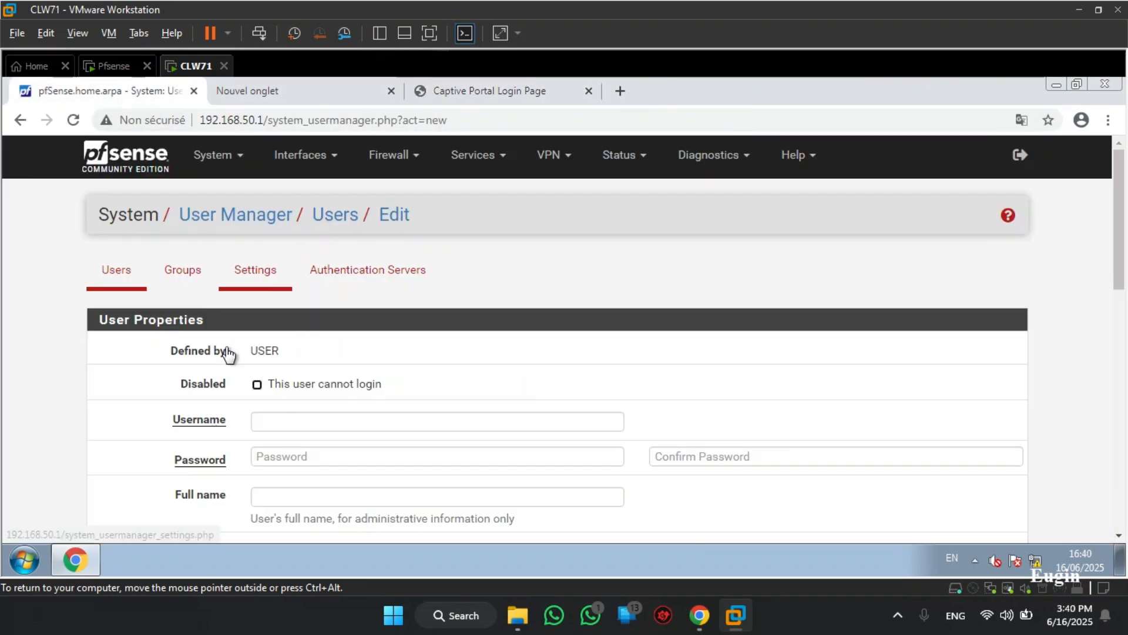
Enter the new user's username, then fill in and confirm the account password
click(290, 420)
text(eugenio)
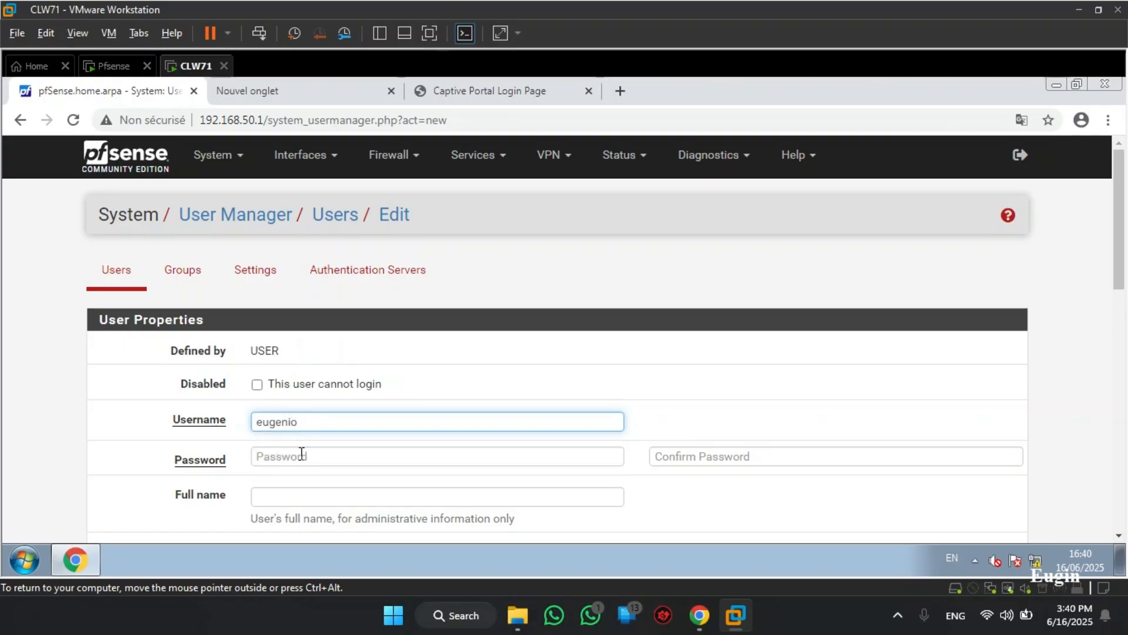
click(304, 457)
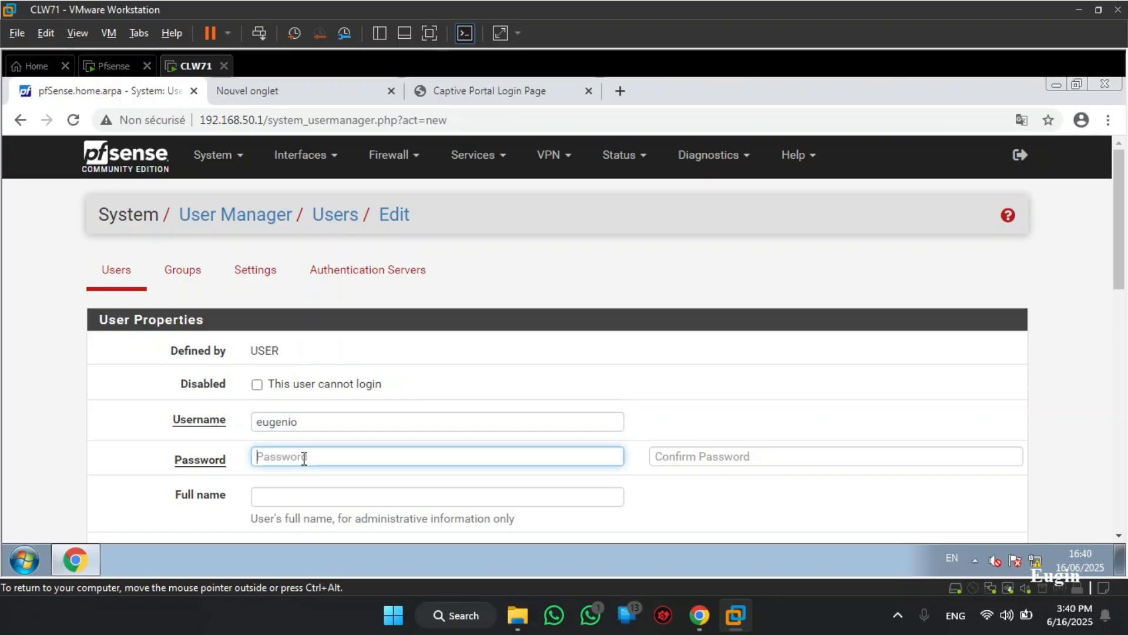
text(••••••)
click(695, 459)
text(•)
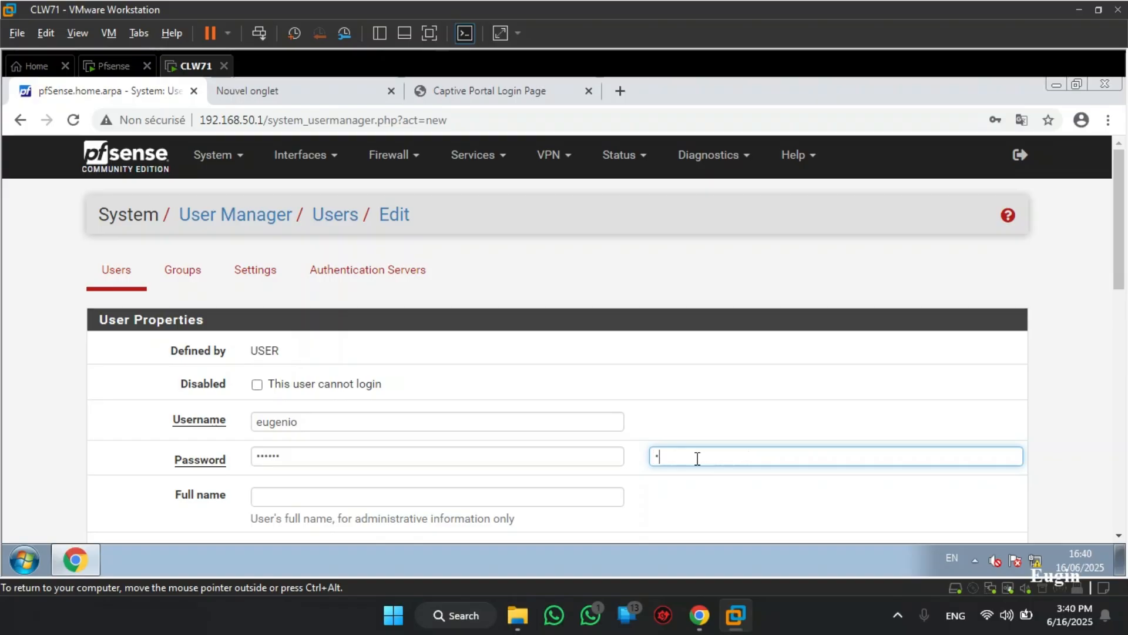
text(•••••)
click(55, 443)
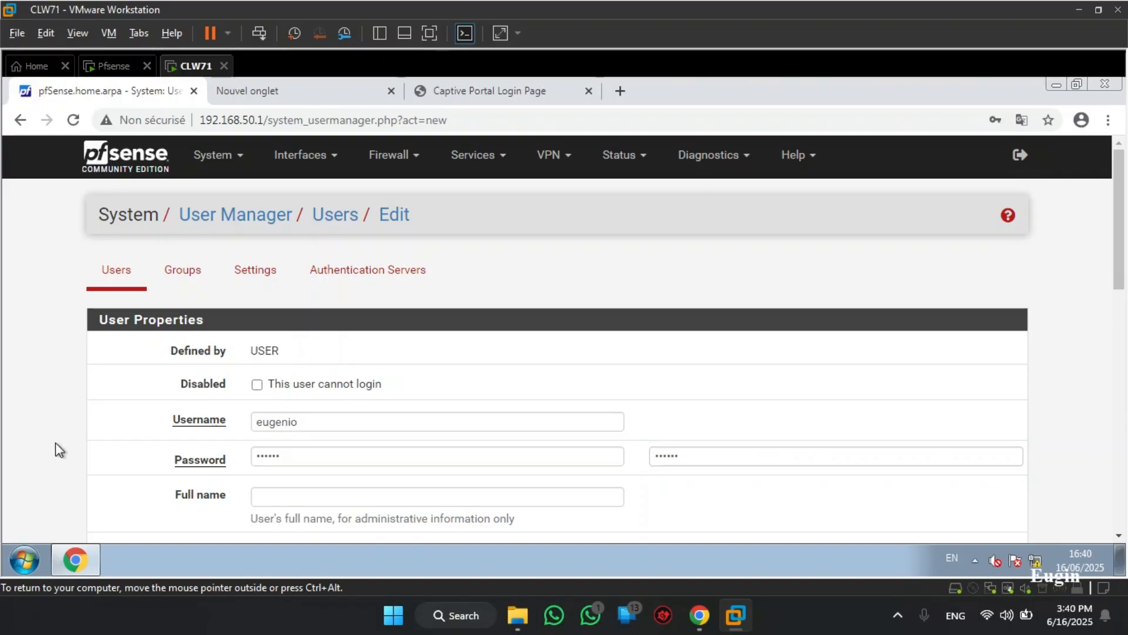
Enter the user's full name and leave the expiration date blank
scroll(55, 442, down, 1)
click(287, 409)
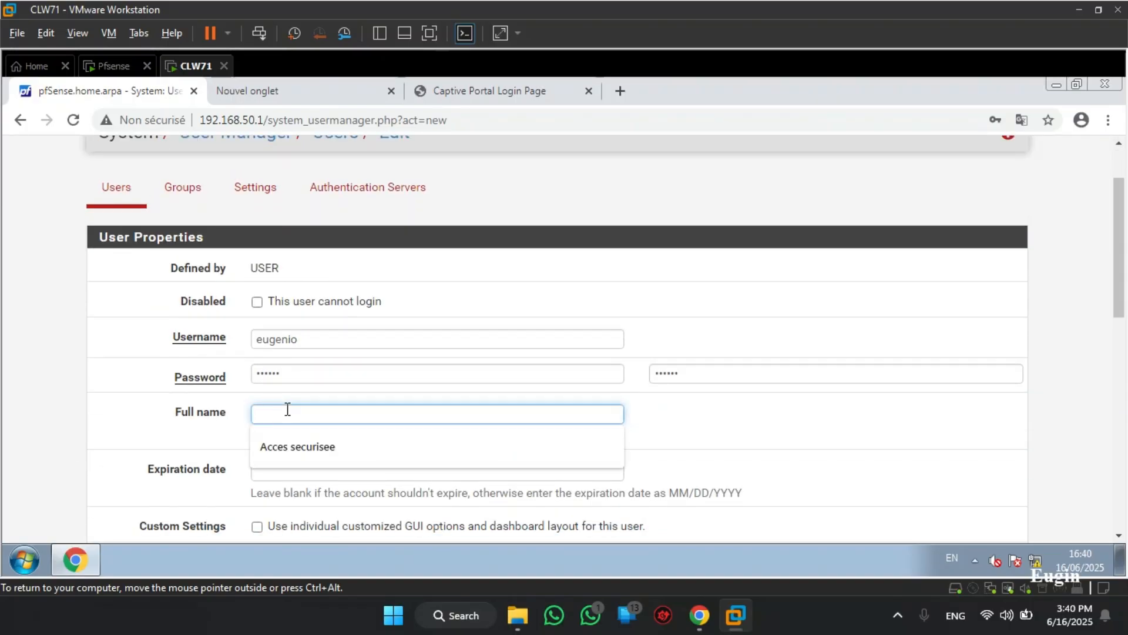
text(Eugenio)
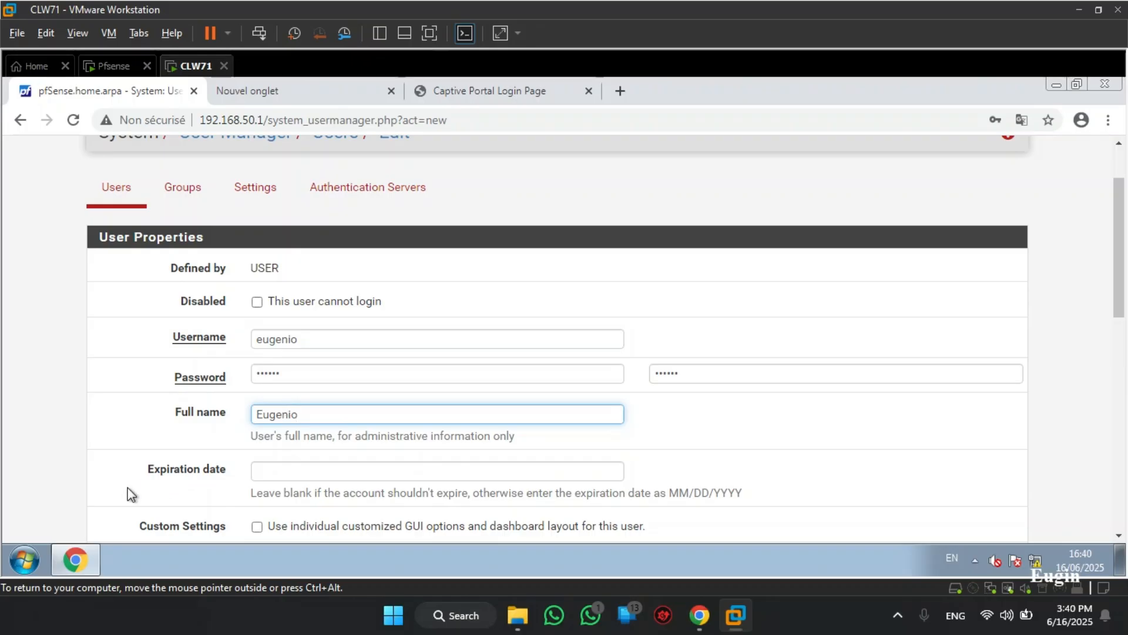
click(126, 495)
scroll(126, 495, down, 1)
click(304, 388)
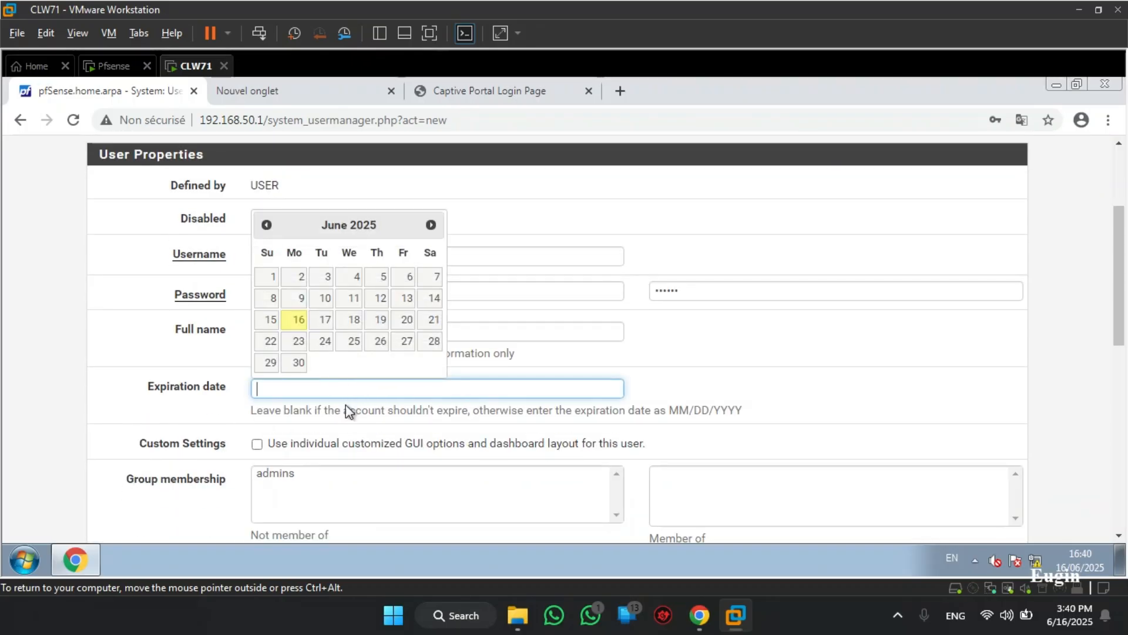
click(357, 424)
scroll(358, 425, down, 2)
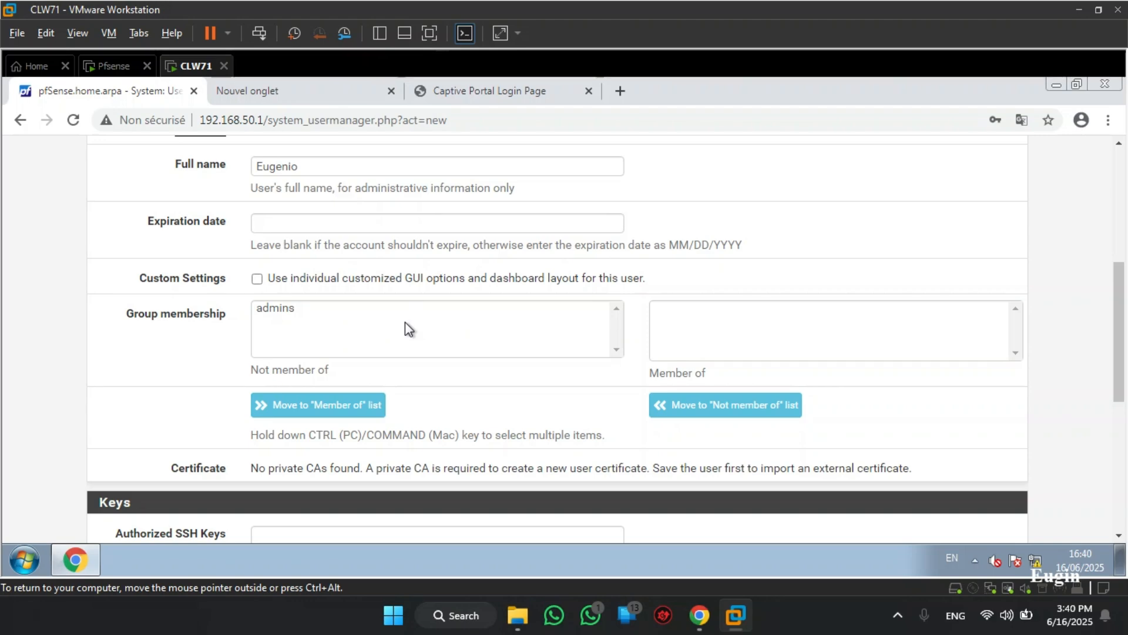
Make the new user a member of the admins group and save the account
click(275, 310)
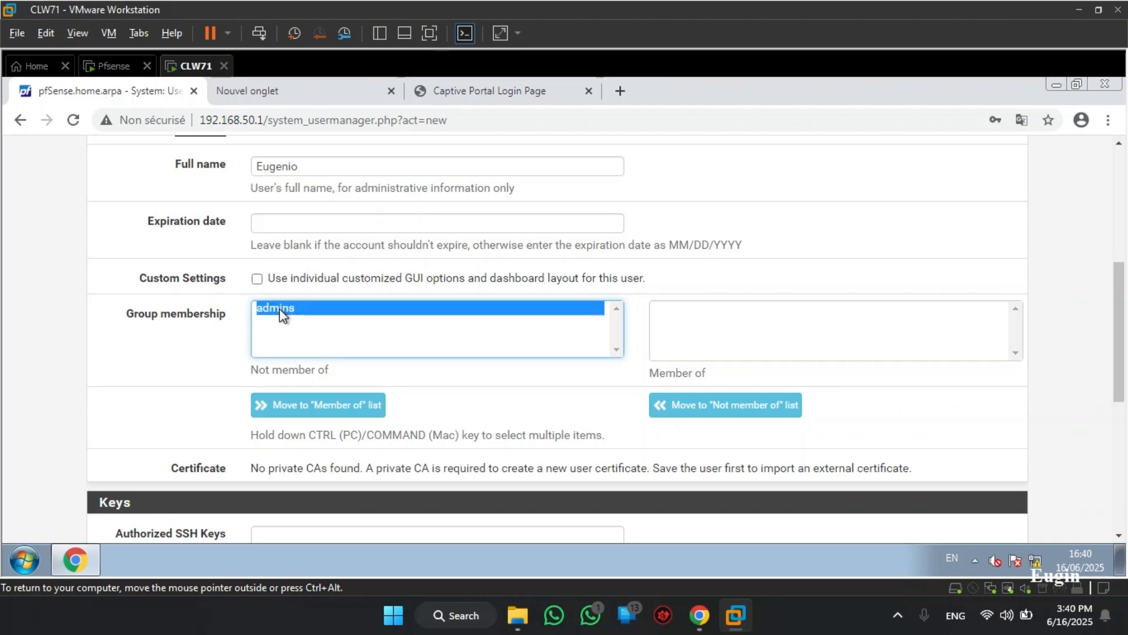
click(358, 412)
scroll(484, 410, down, 5)
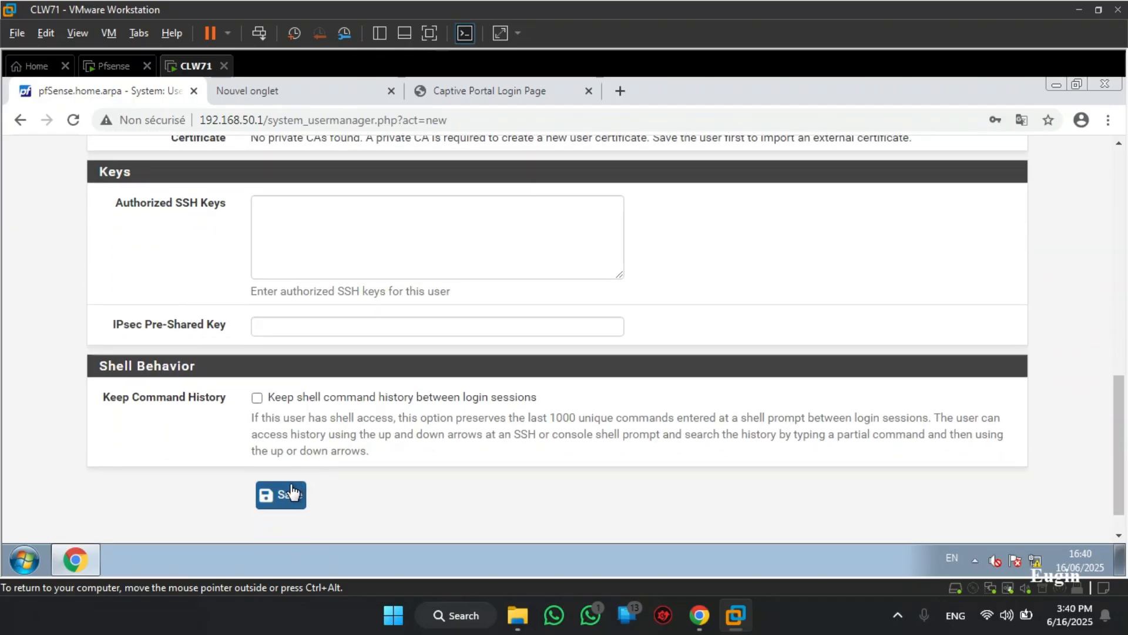
click(292, 493)
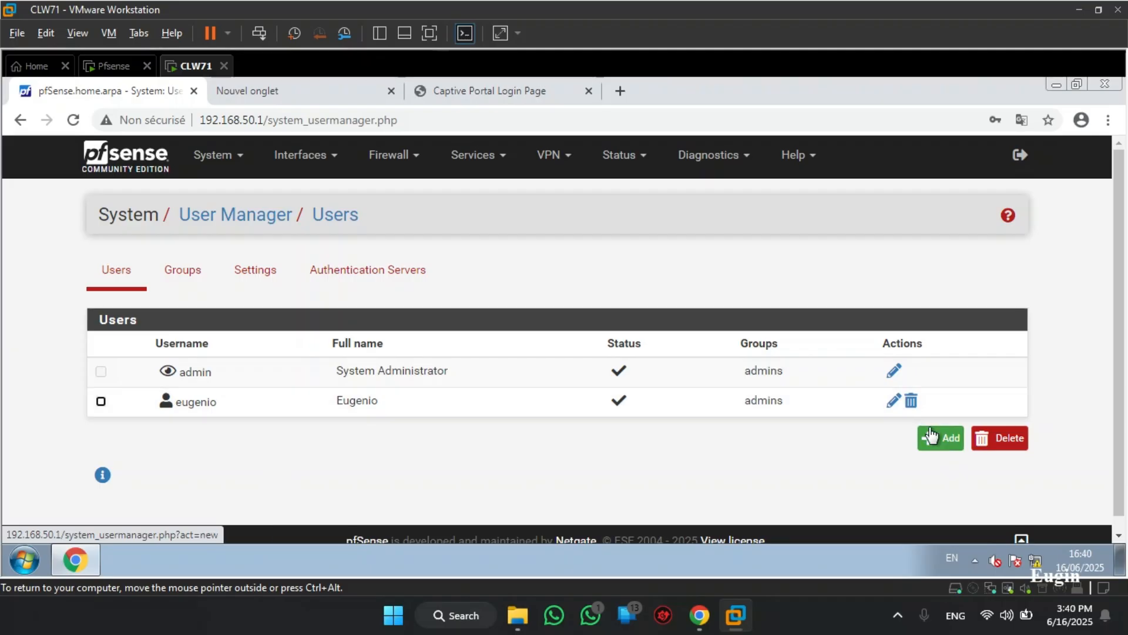
click(217, 168)
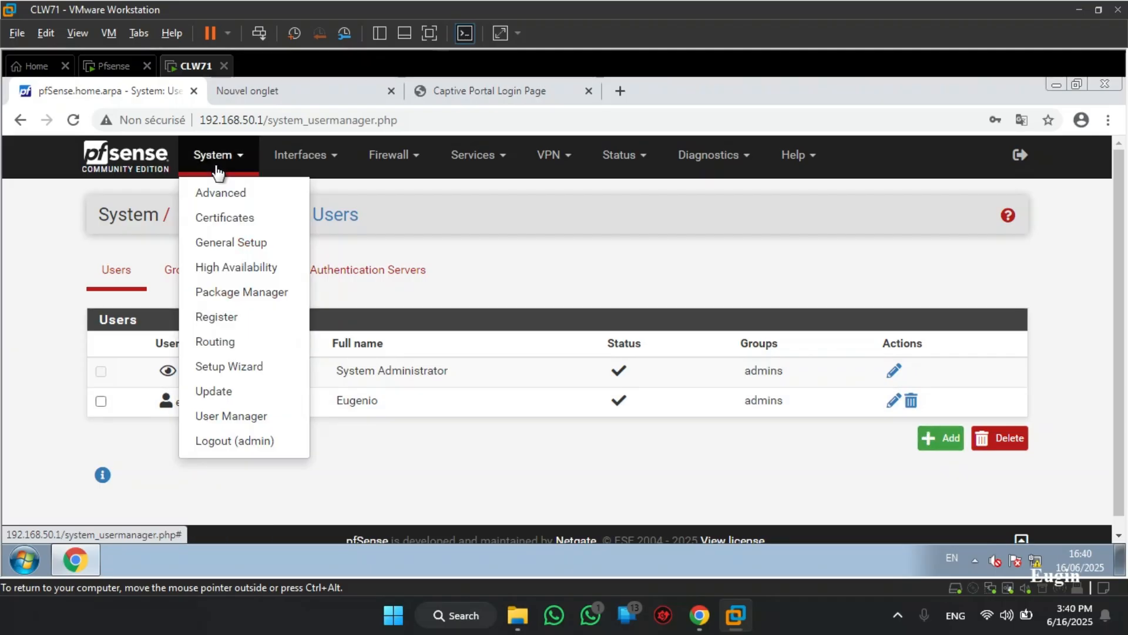
click(217, 168)
click(217, 170)
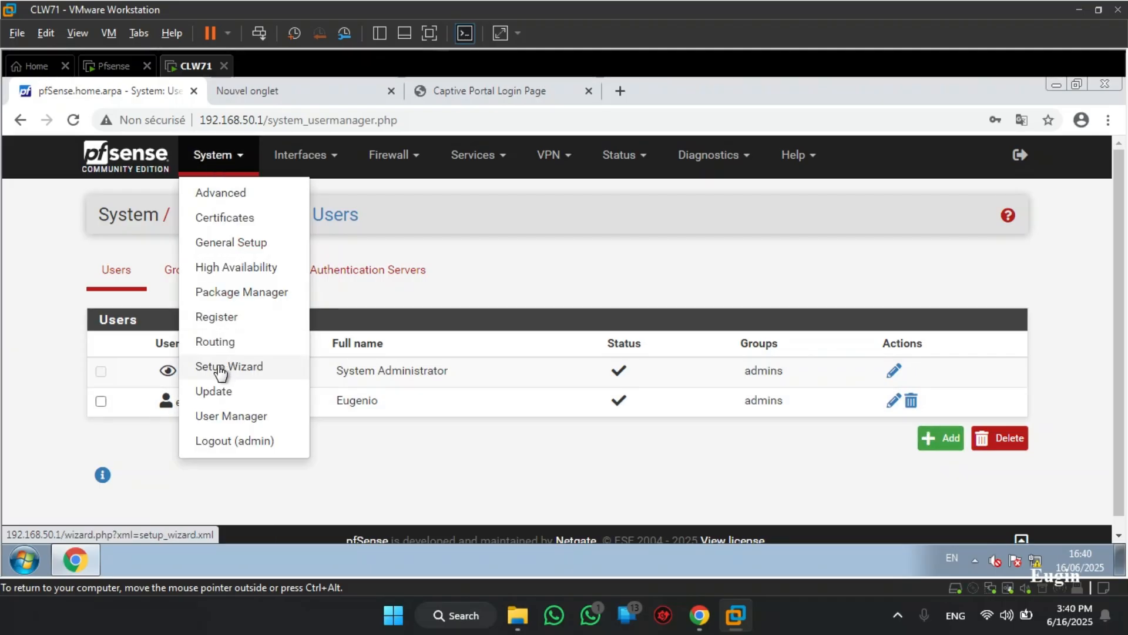
click(20, 411)
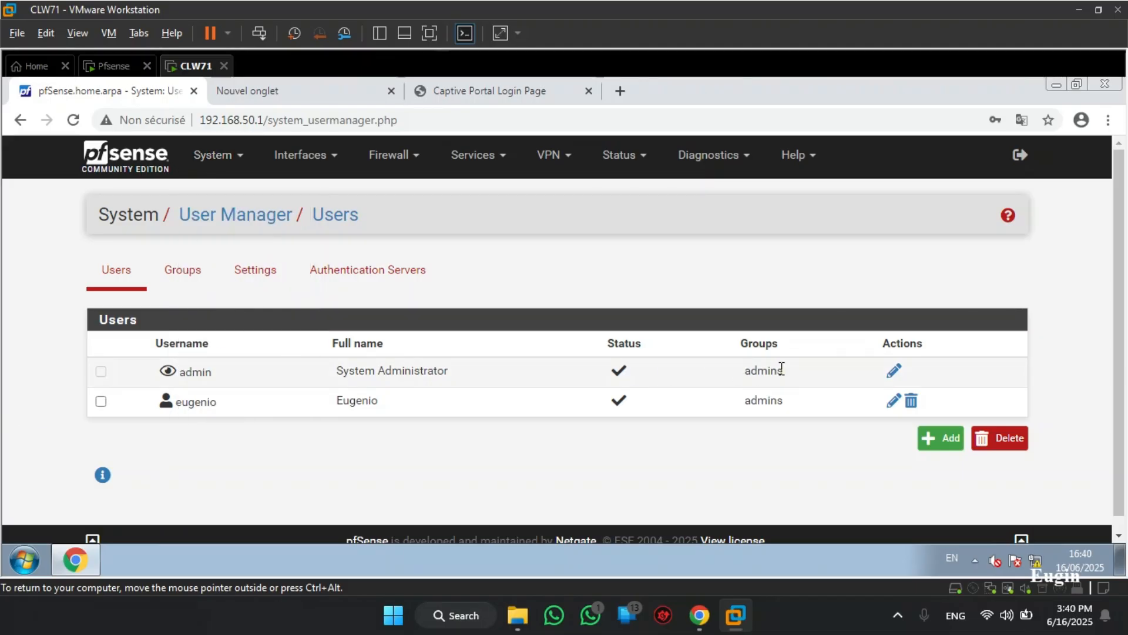
Assign the User - Services: Captive Portal login privilege to the admin user and save the privilege
click(891, 370)
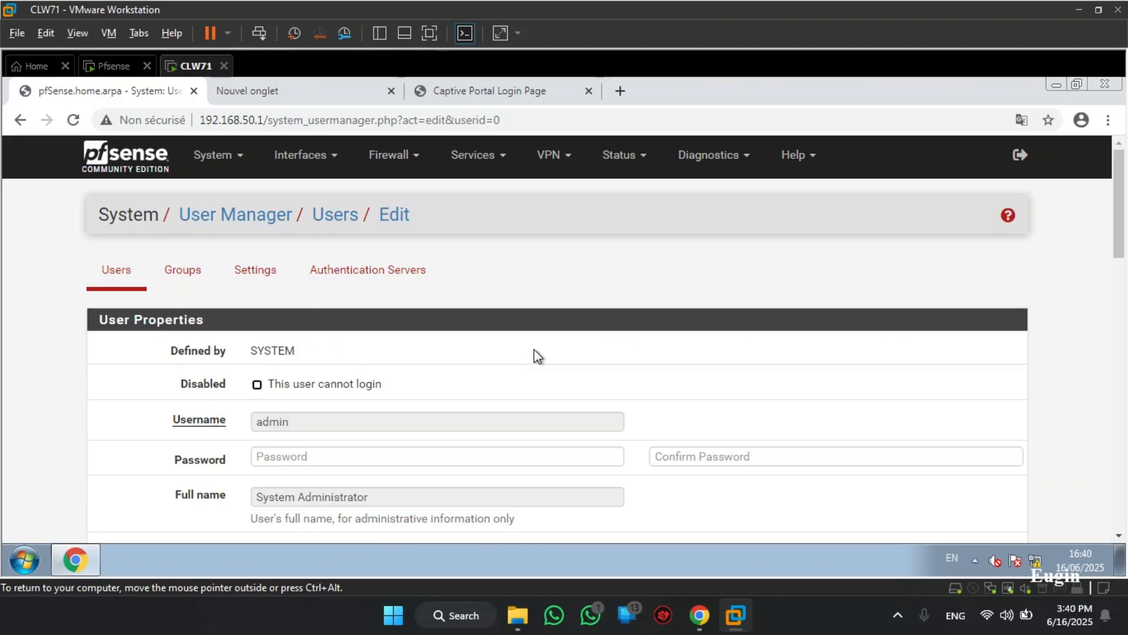
scroll(538, 356, down, 10)
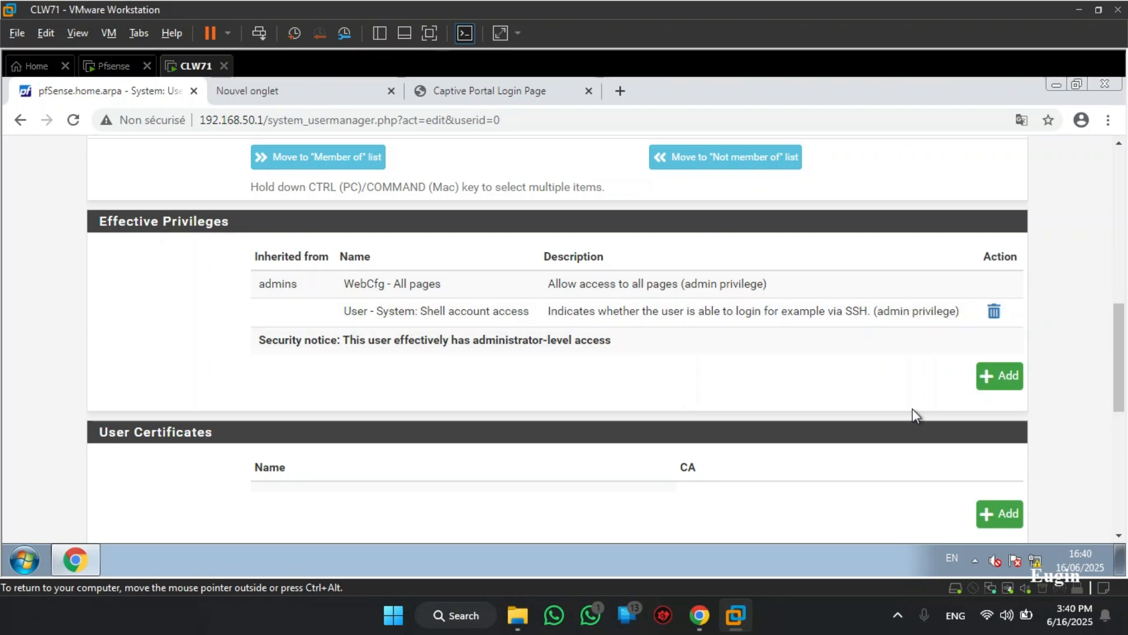
click(999, 375)
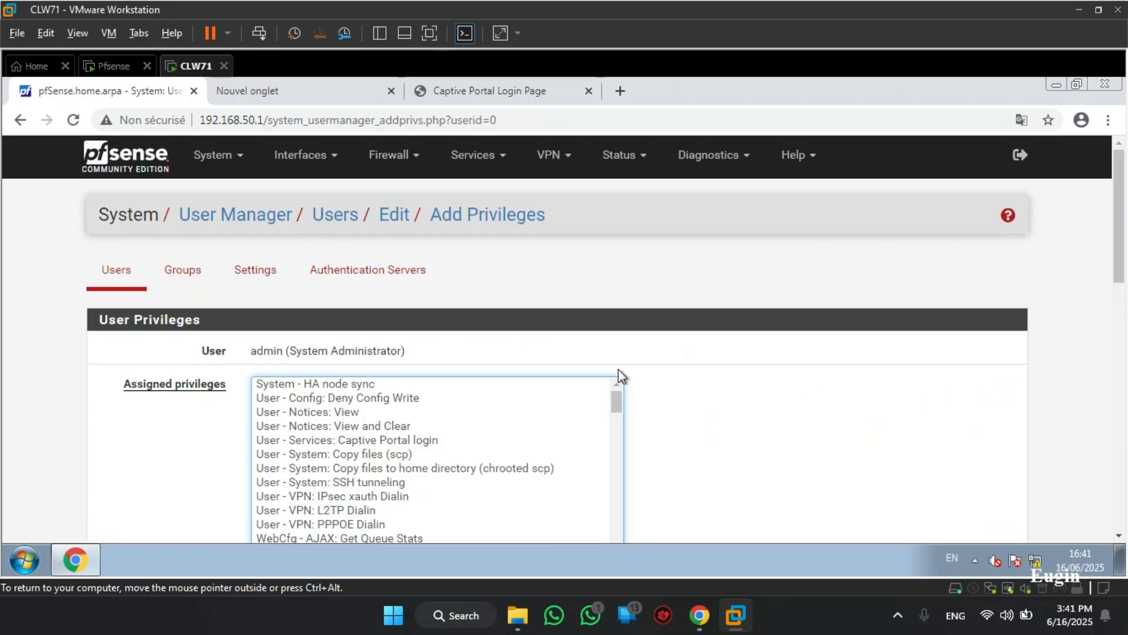
scroll(739, 450, down, 2)
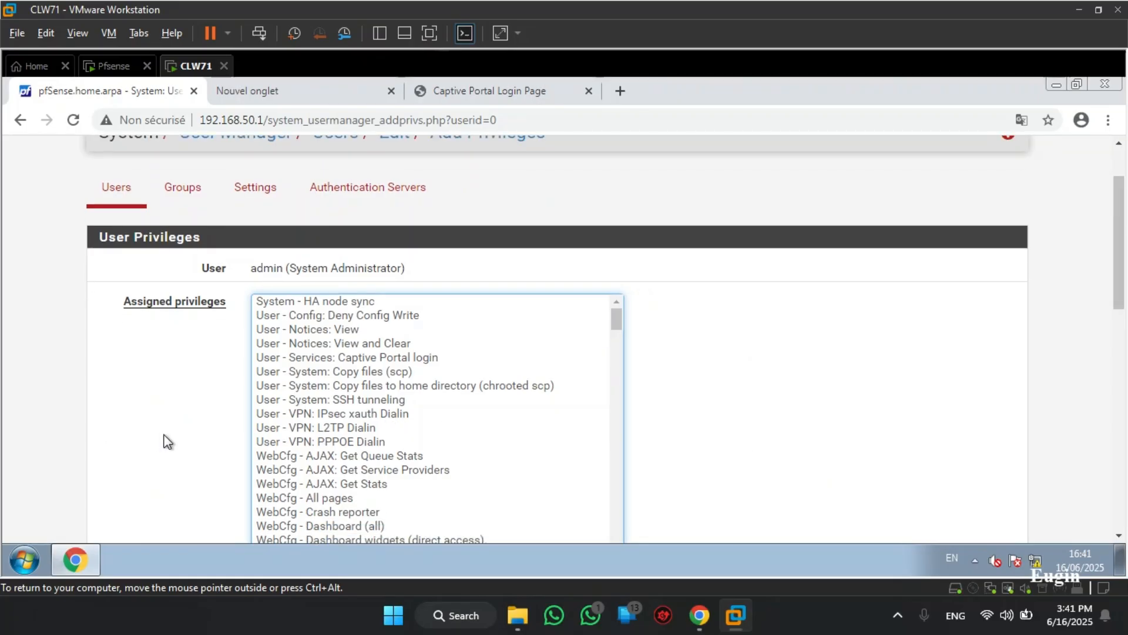
click(356, 360)
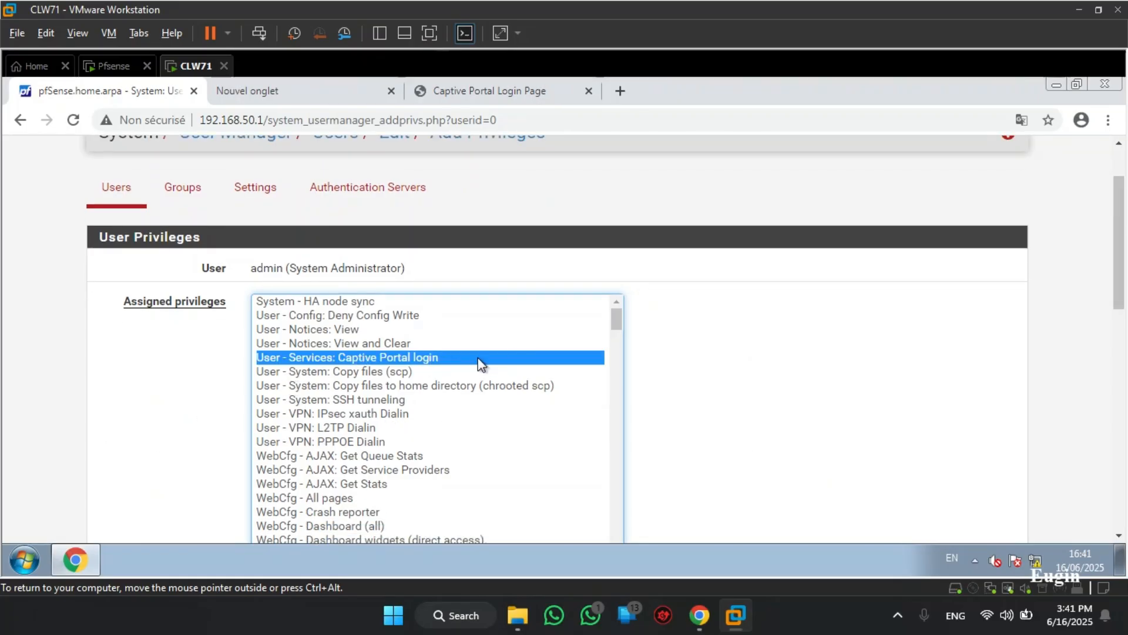
click(699, 378)
scroll(700, 378, down, 4)
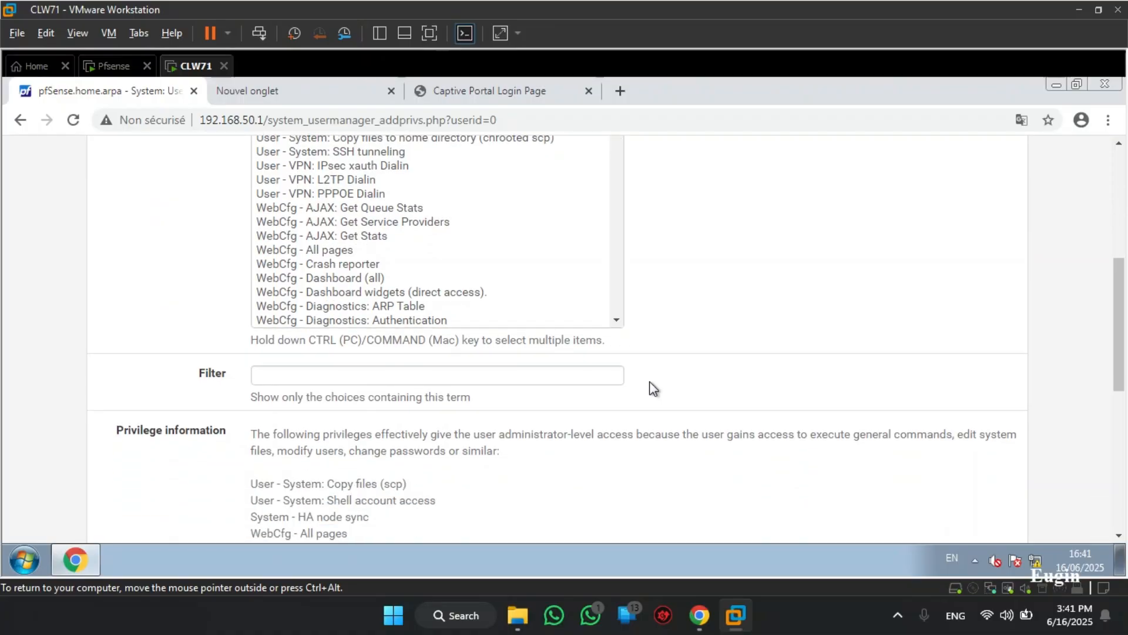
scroll(348, 427, down, 7)
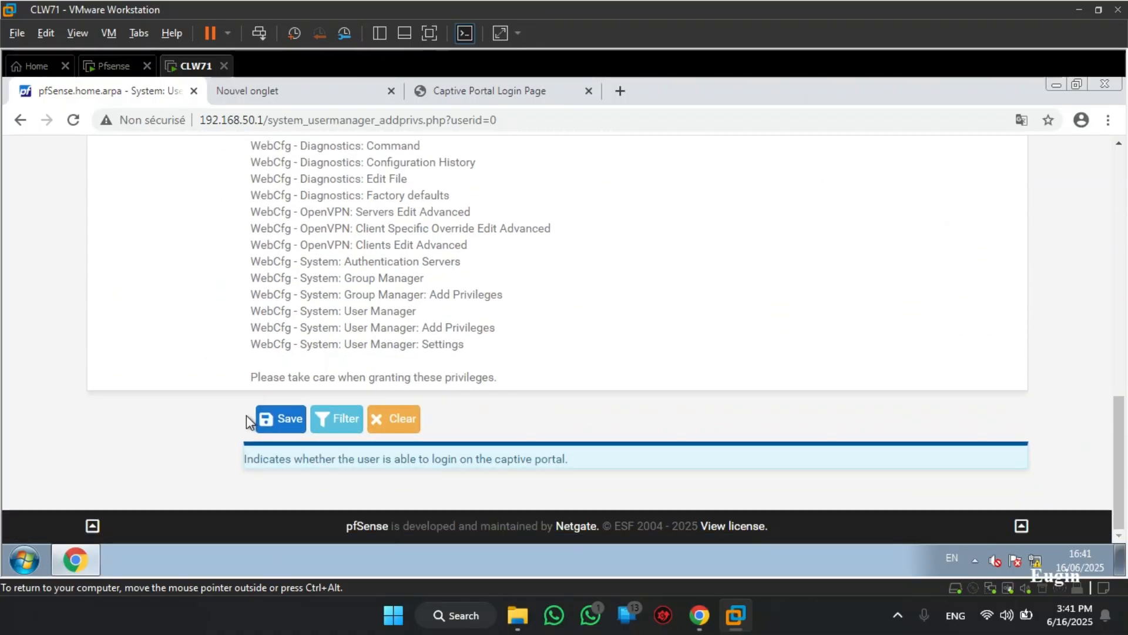
click(279, 420)
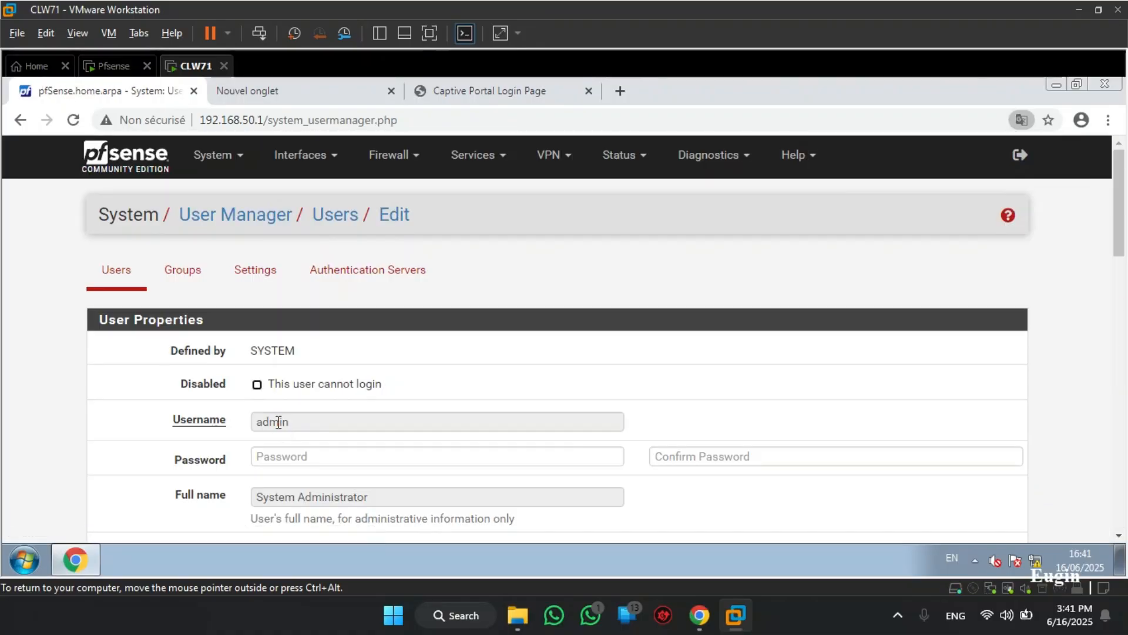
Check the captive portal login entry in the admin user's effective privileges and save the user
drag(279, 423, 197, 423)
scroll(143, 420, down, 15)
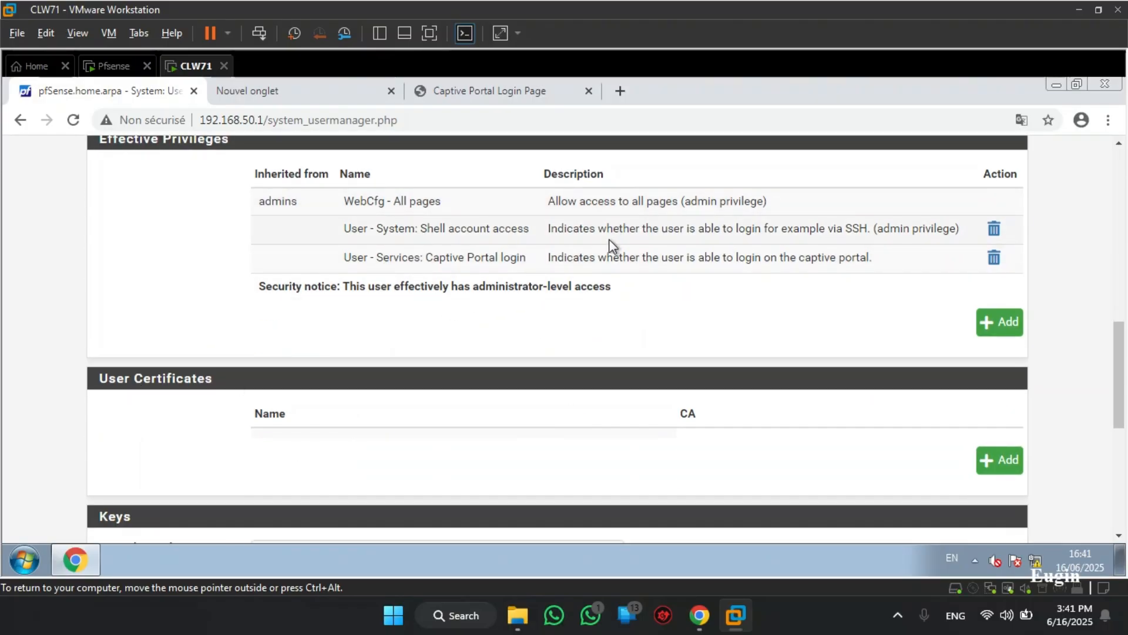
drag(521, 261, 344, 258)
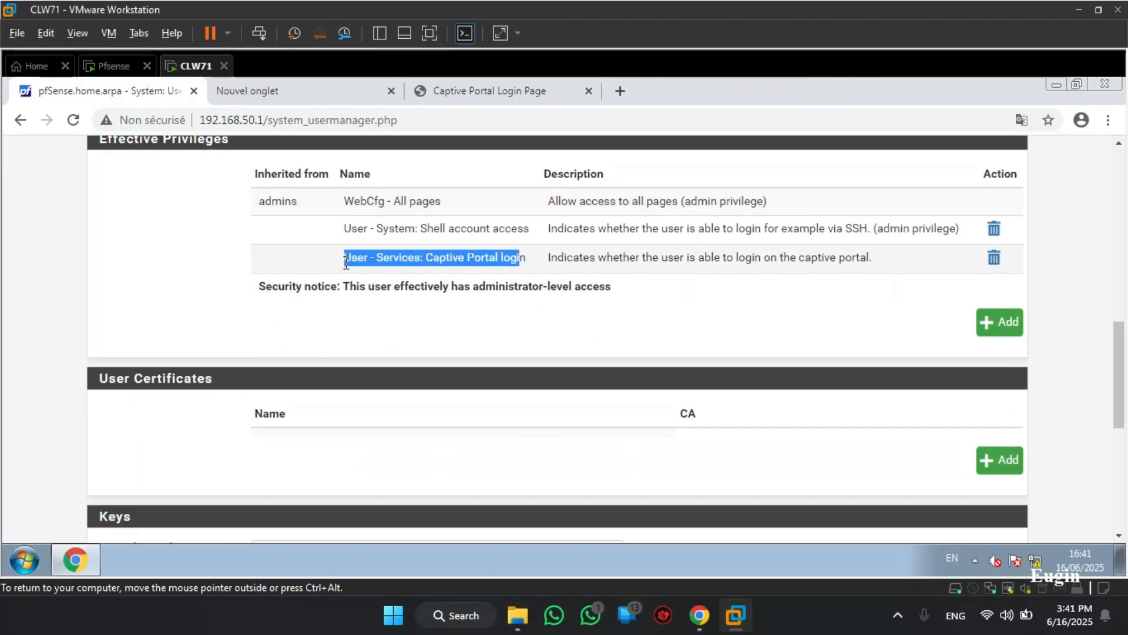
click(270, 310)
scroll(266, 306, down, 5)
scroll(266, 307, down, 1)
click(275, 454)
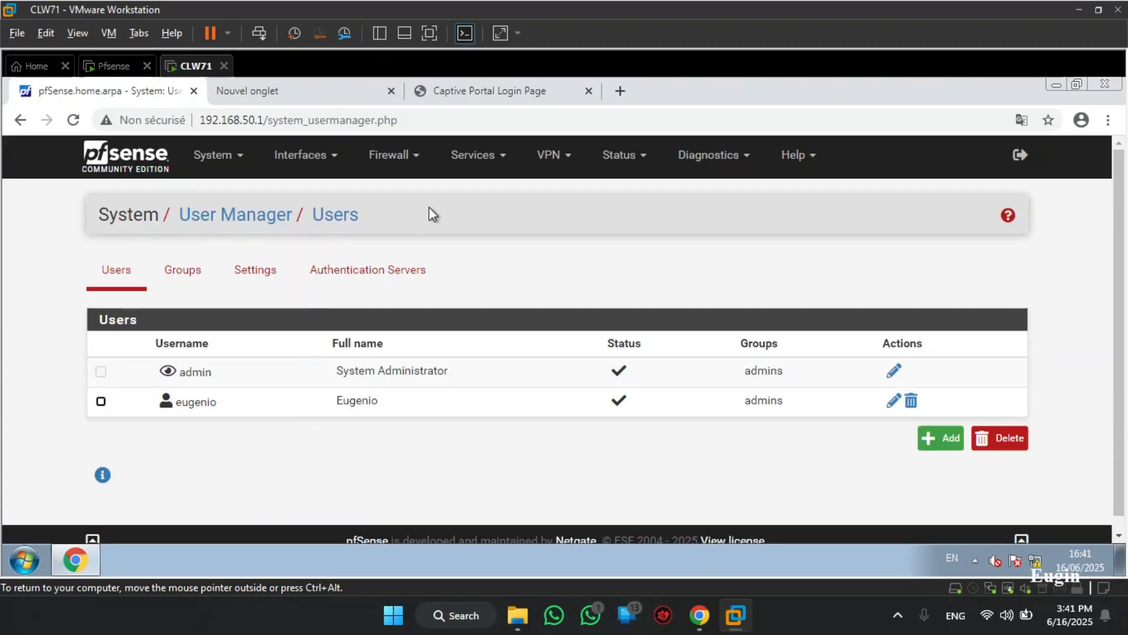
Try to log in on the captive portal page through the first authentication method with the new user's username and password
click(489, 96)
click(553, 390)
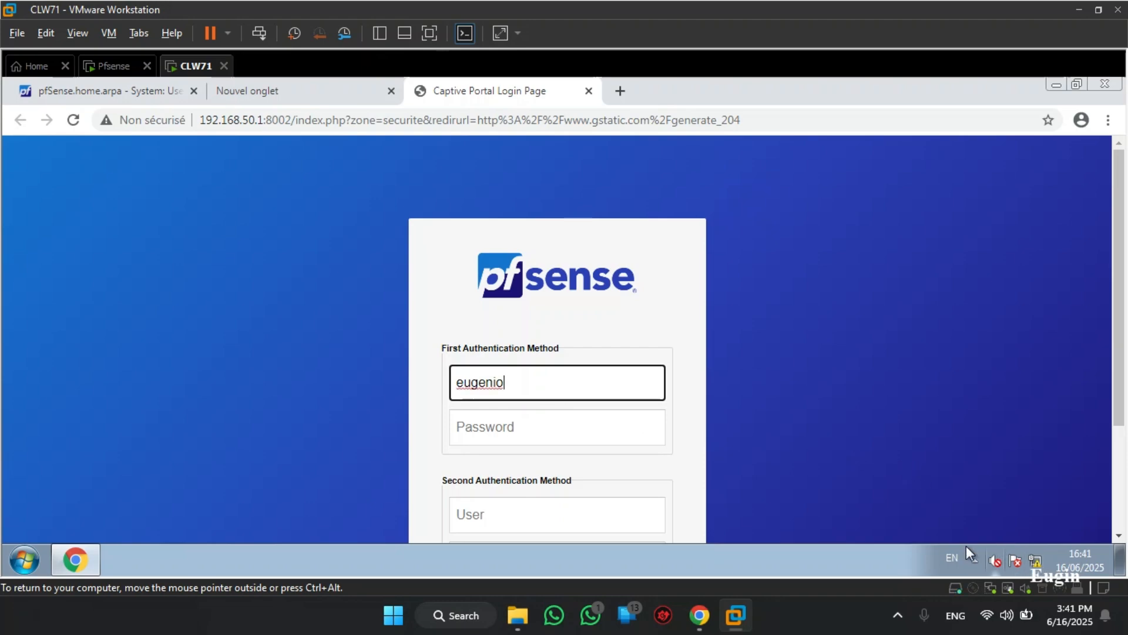
click(542, 432)
text(••)
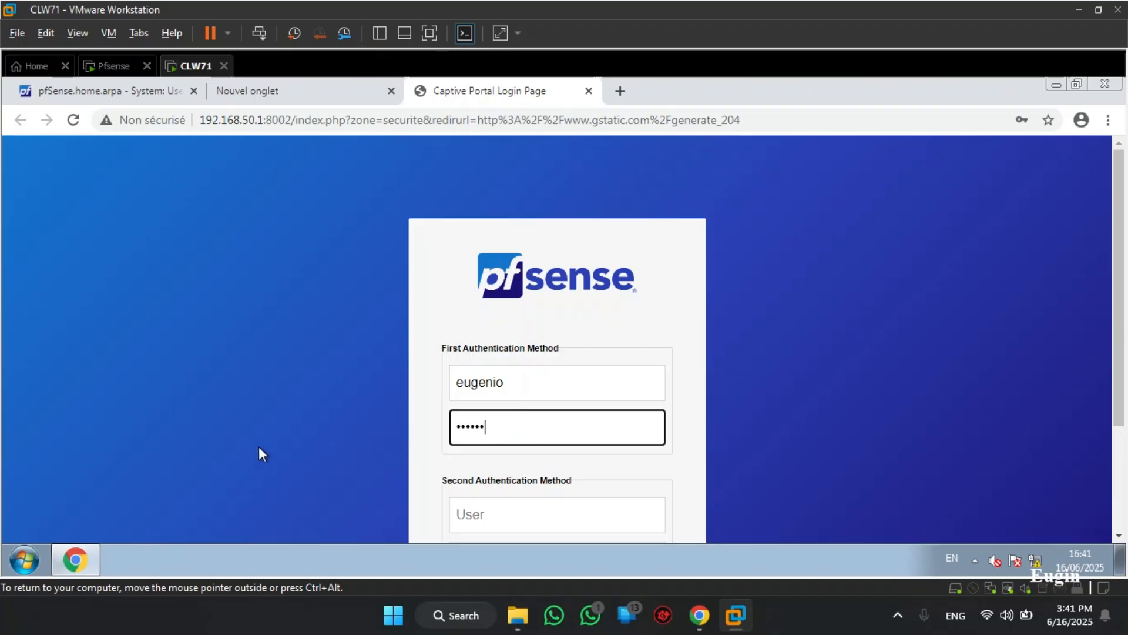
scroll(258, 446, down, 3)
click(555, 448)
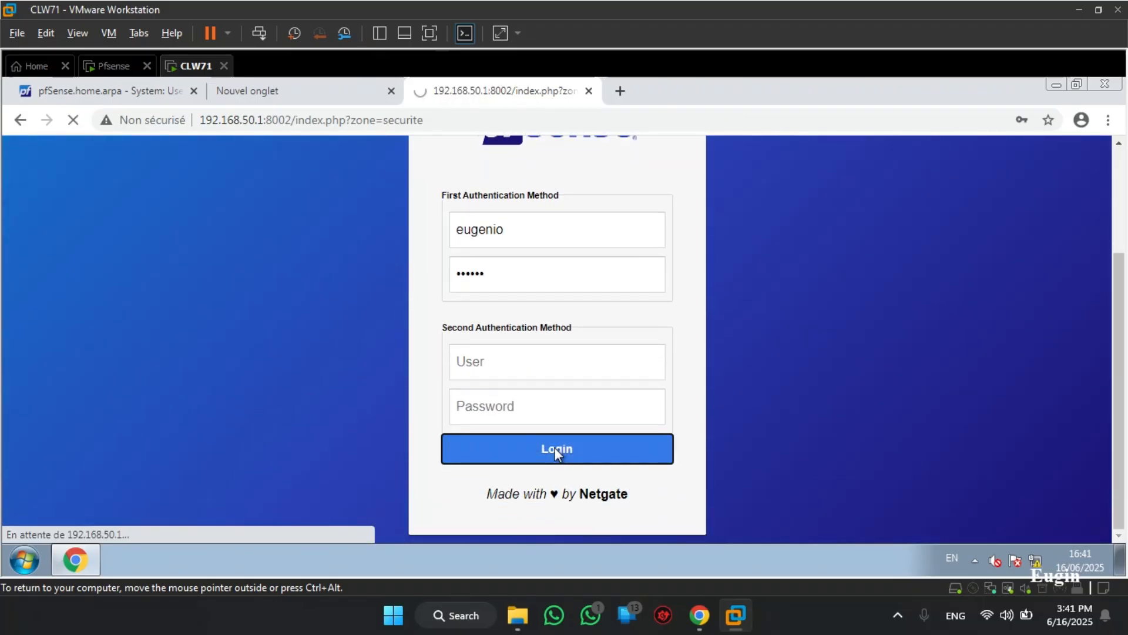
scroll(386, 391, down, 3)
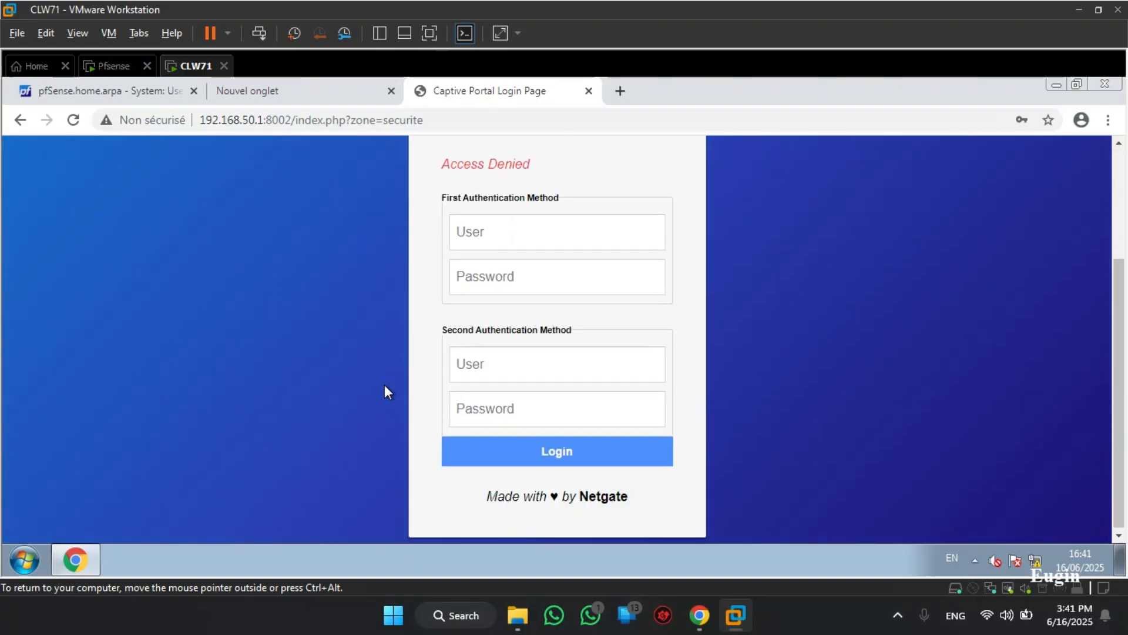
click(517, 367)
click(518, 416)
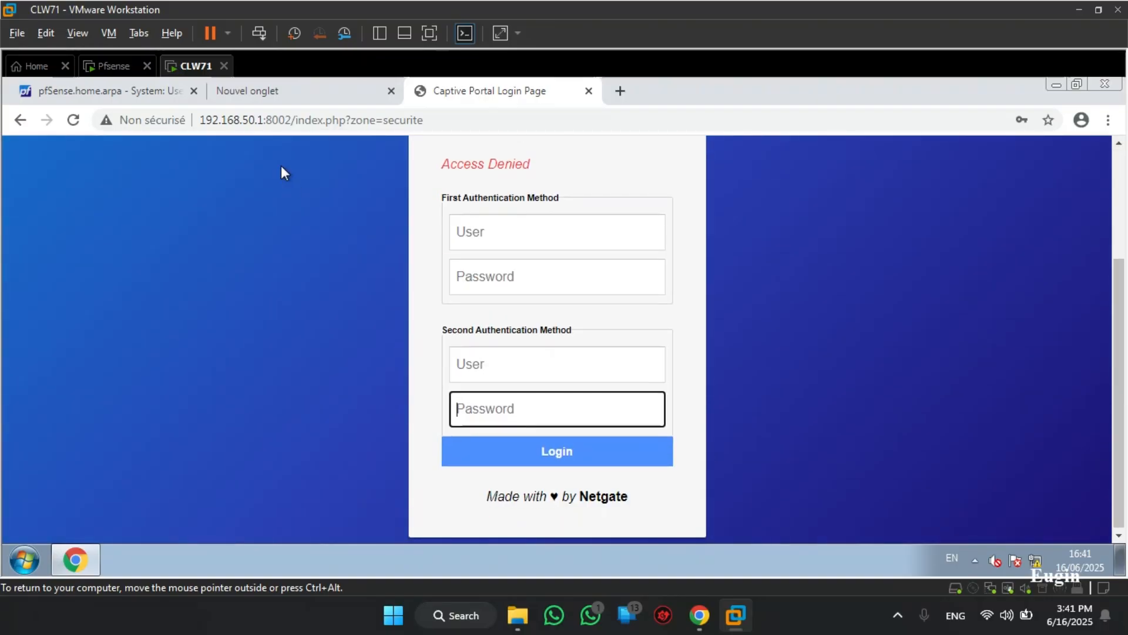
Return to the pfSense page and open the configuration of the securite captive portal zone
click(258, 92)
click(126, 91)
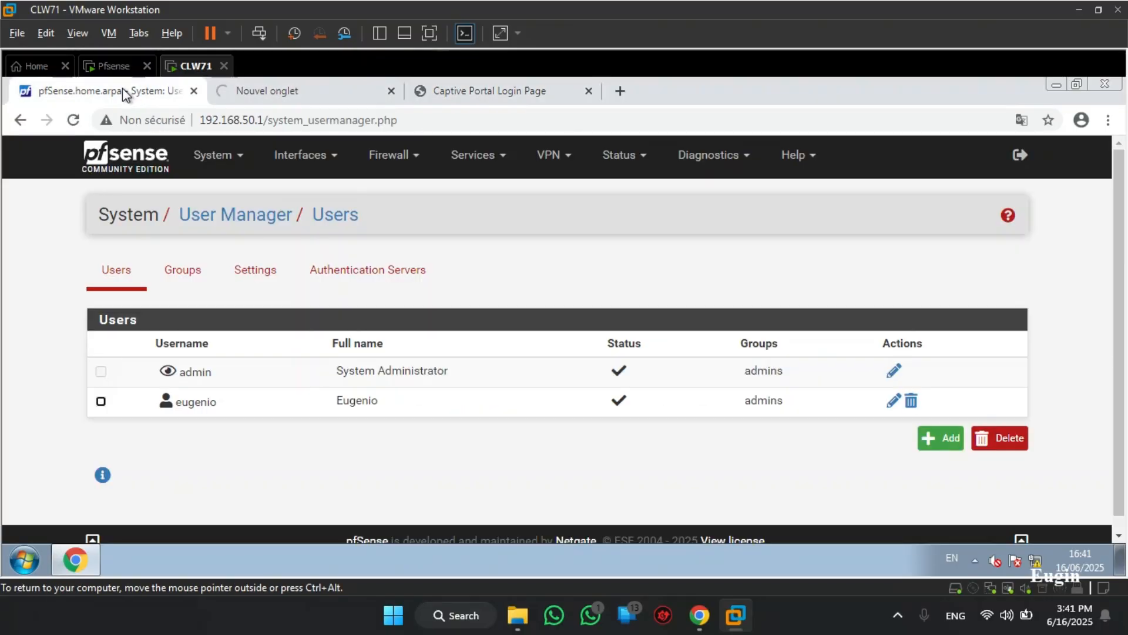
click(101, 280)
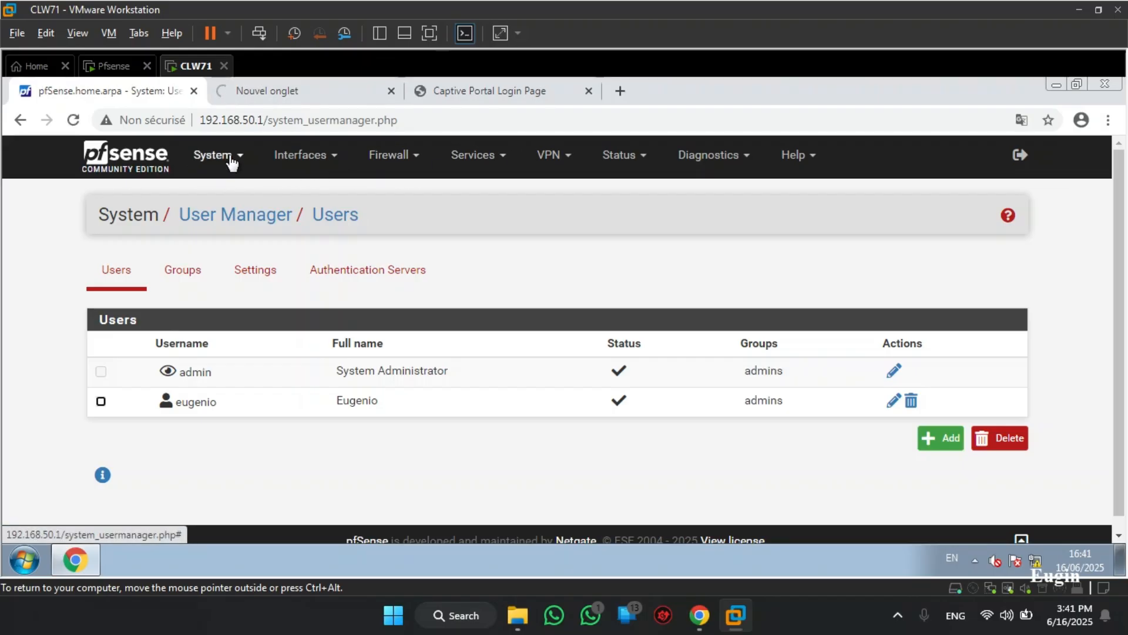
click(479, 156)
click(507, 218)
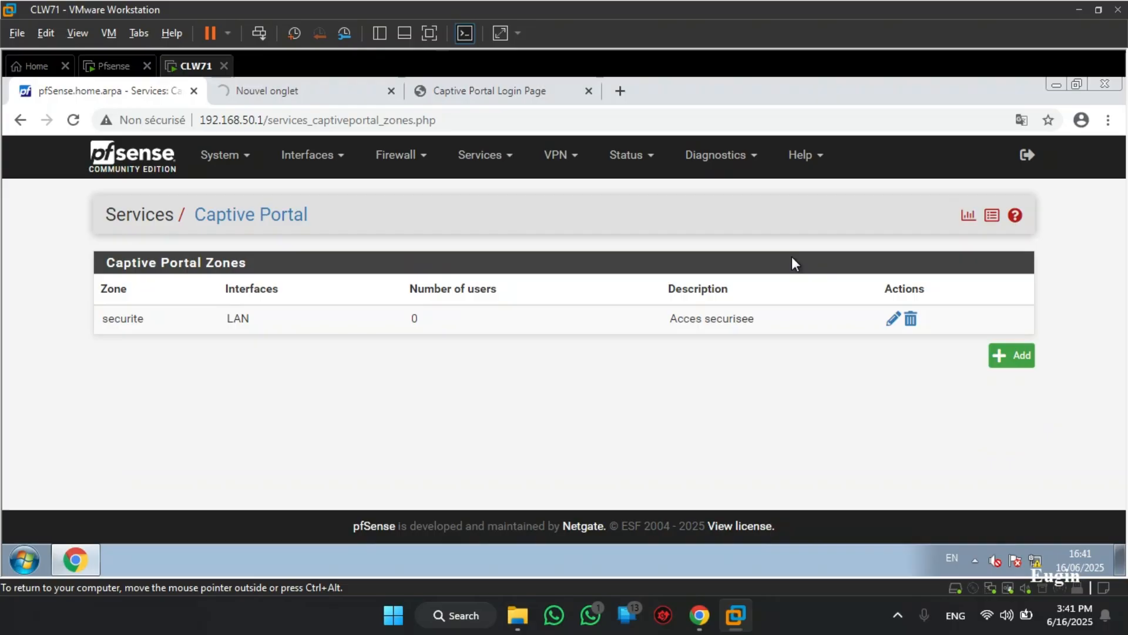
click(893, 321)
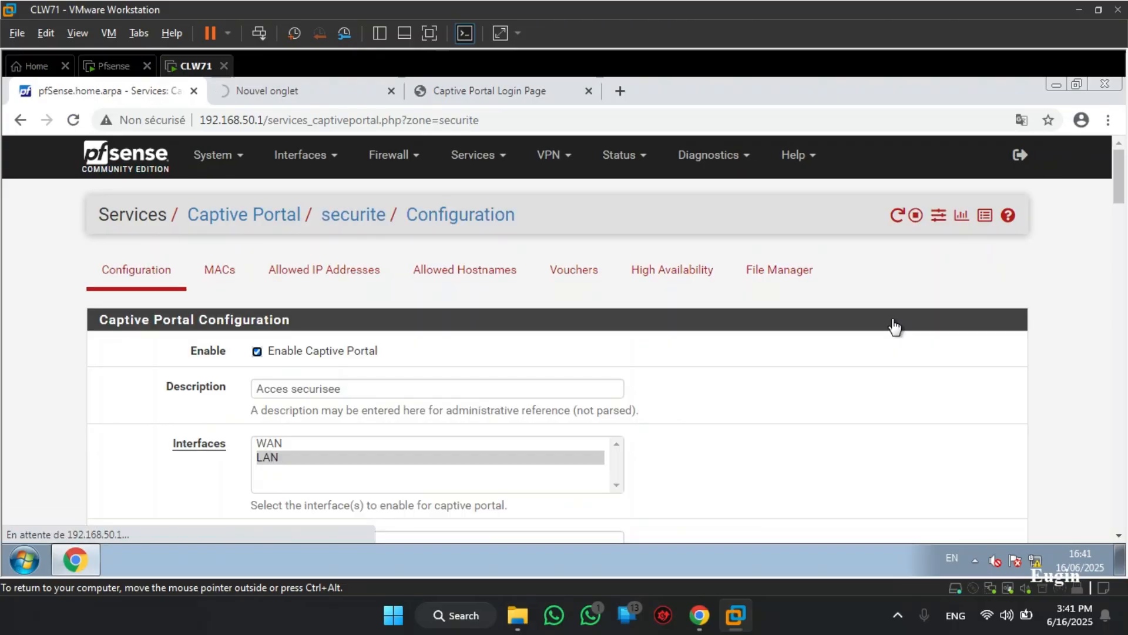
Examine the zone's primary and secondary authentication servers and its local authentication privileges option
scroll(500, 505, down, 9)
scroll(390, 450, down, 20)
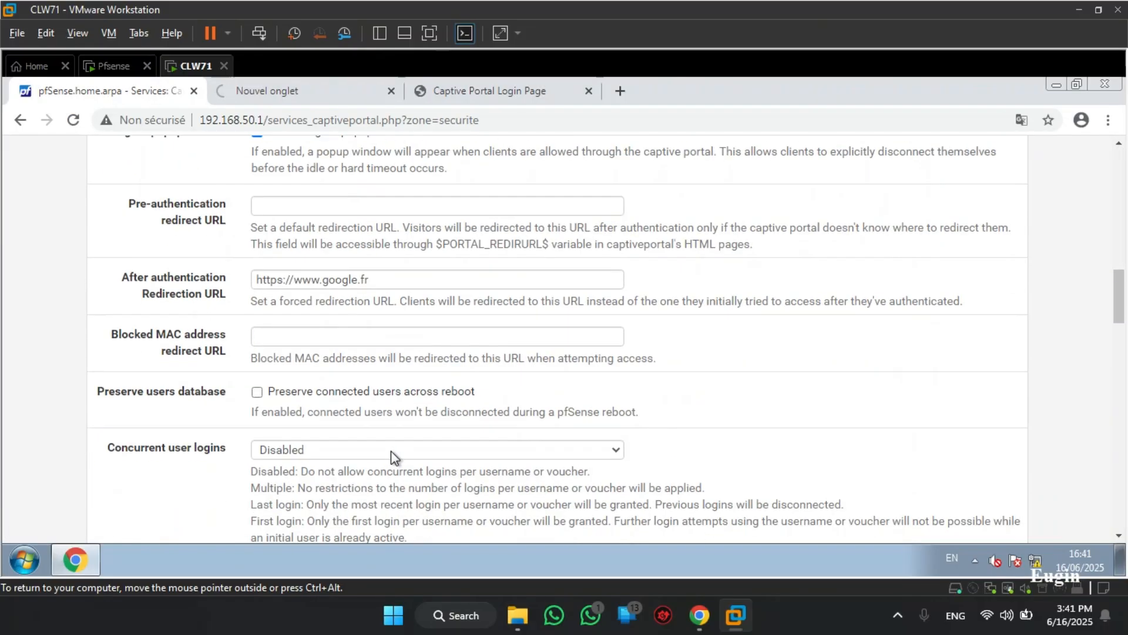
scroll(391, 450, down, 6)
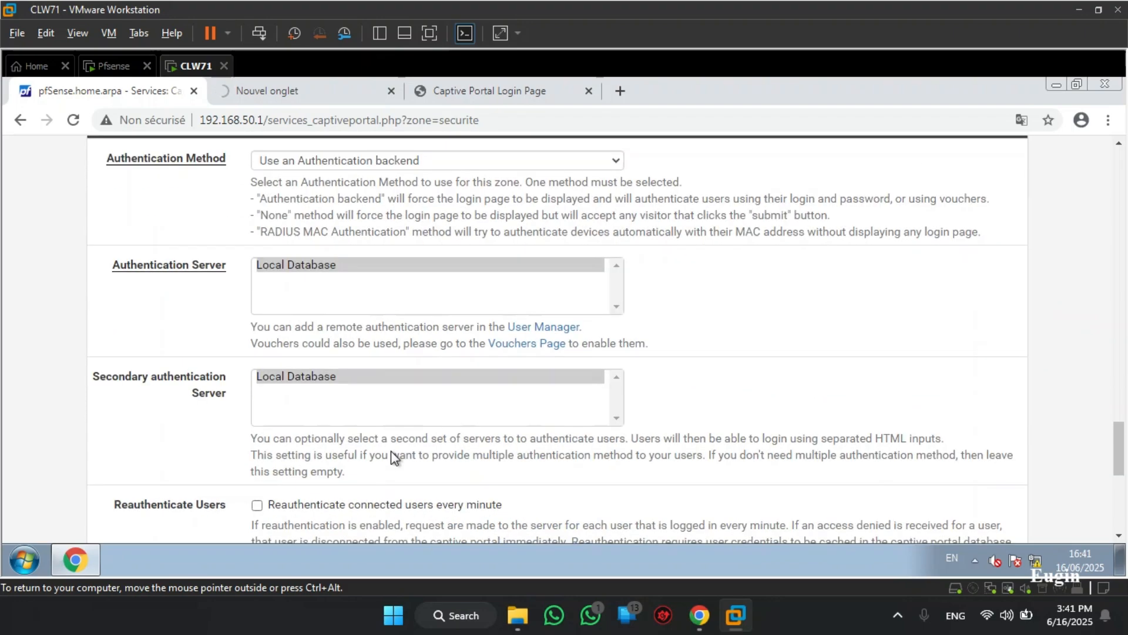
click(365, 365)
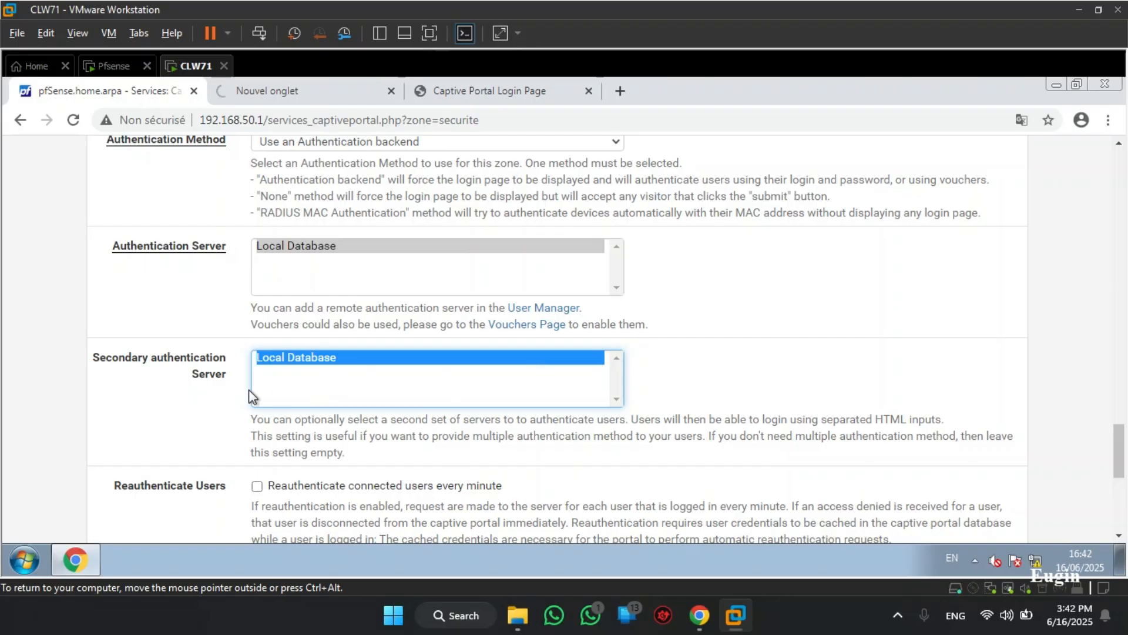
scroll(250, 396, down, 3)
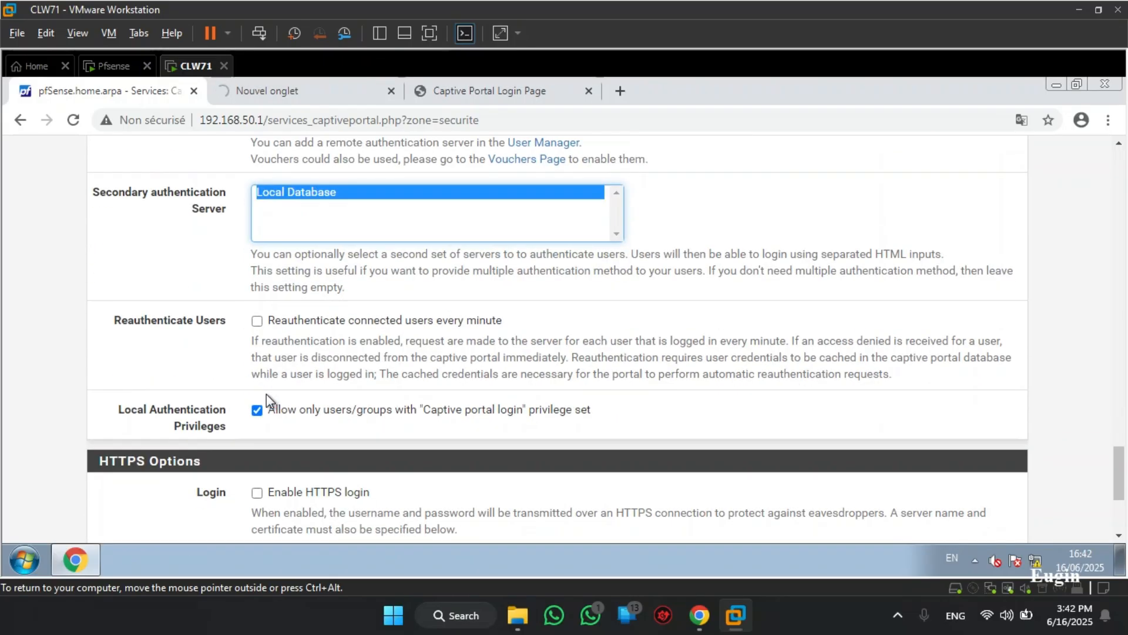
scroll(351, 395, up, 3)
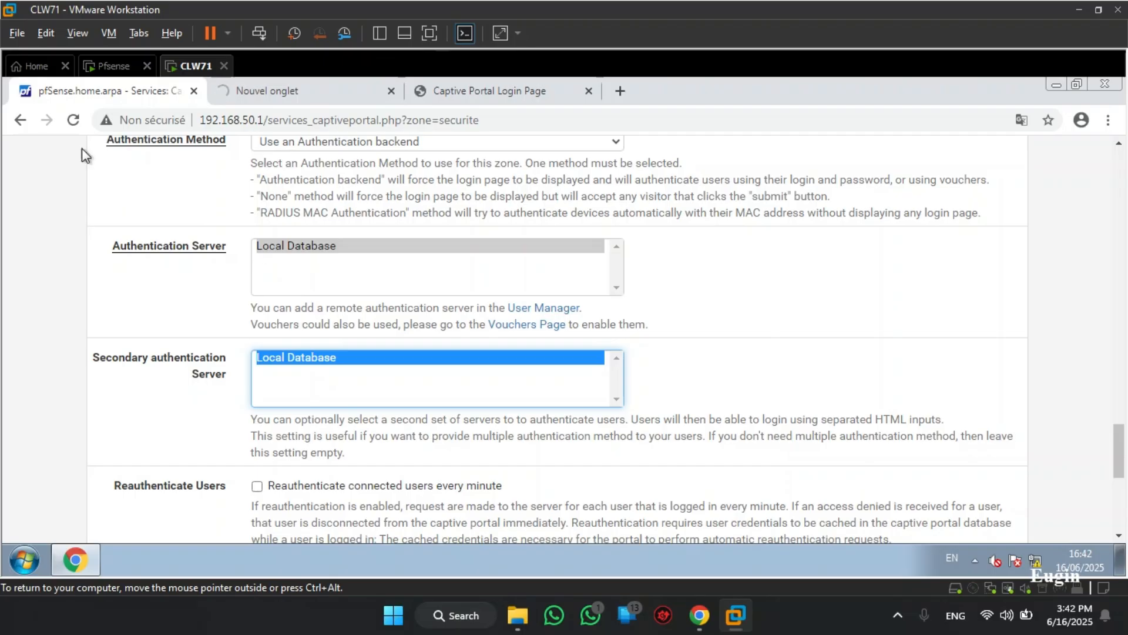
Go back to the captive portal zone list and delete the securite zone
click(20, 120)
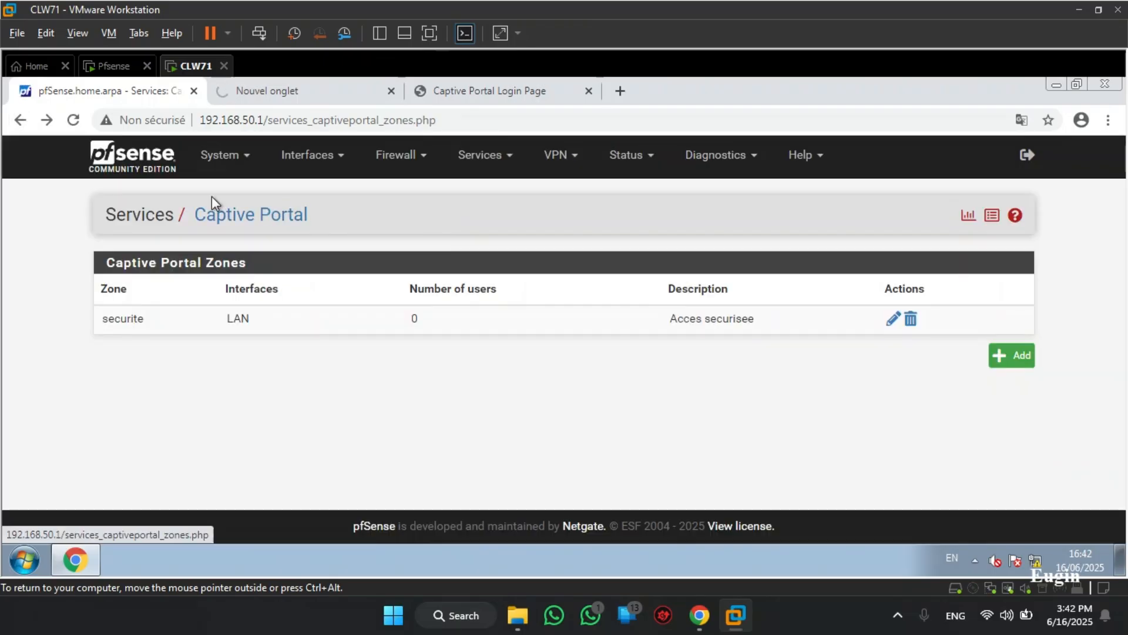
click(911, 319)
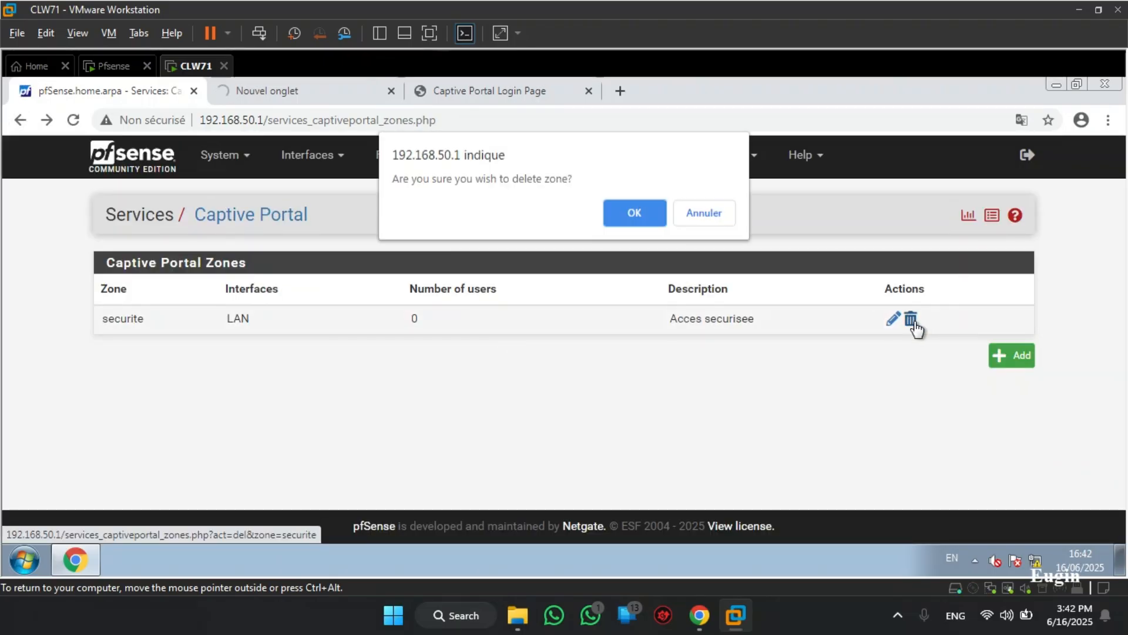
click(635, 213)
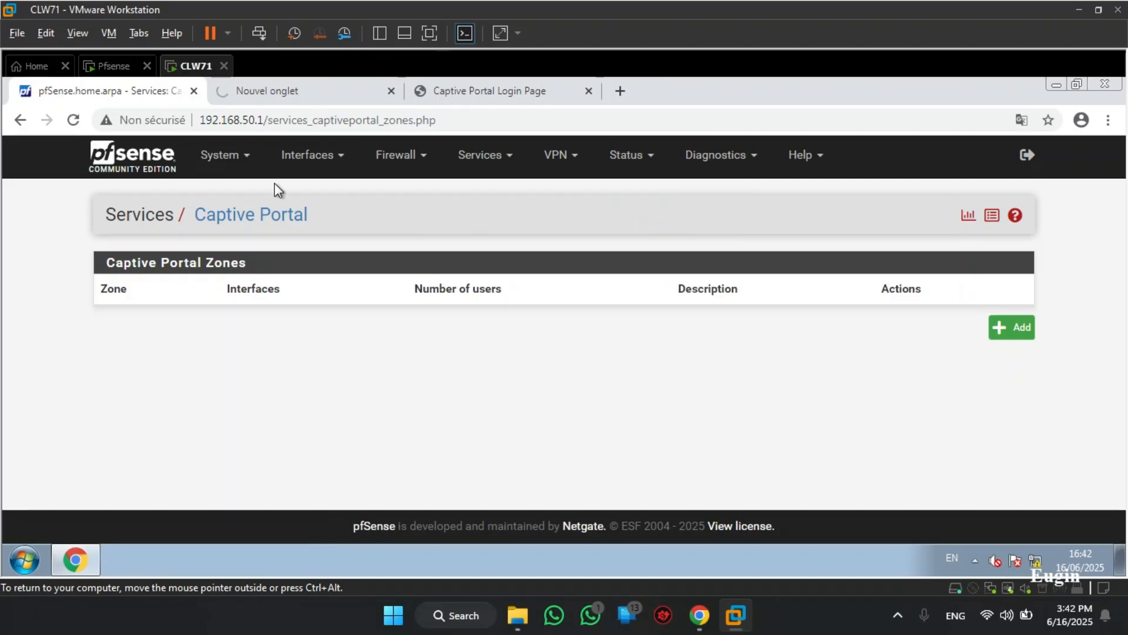
Create a captive portal zone named securite with the description Acces securisee, closing the YouTube page along the way
click(1023, 334)
click(426, 298)
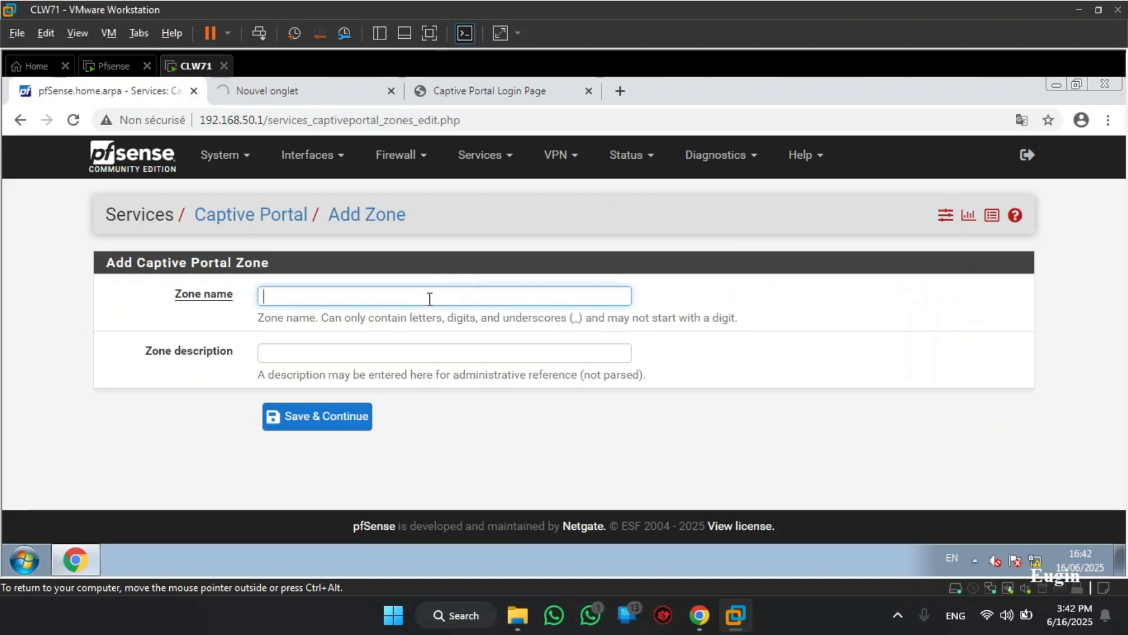
click(376, 326)
click(347, 353)
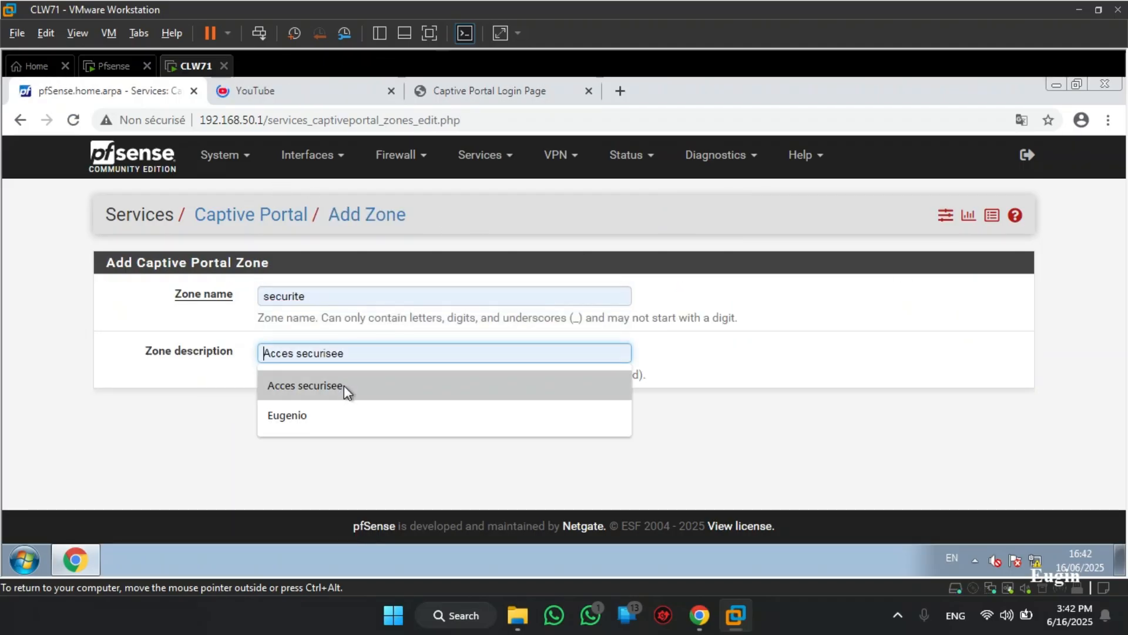
click(344, 388)
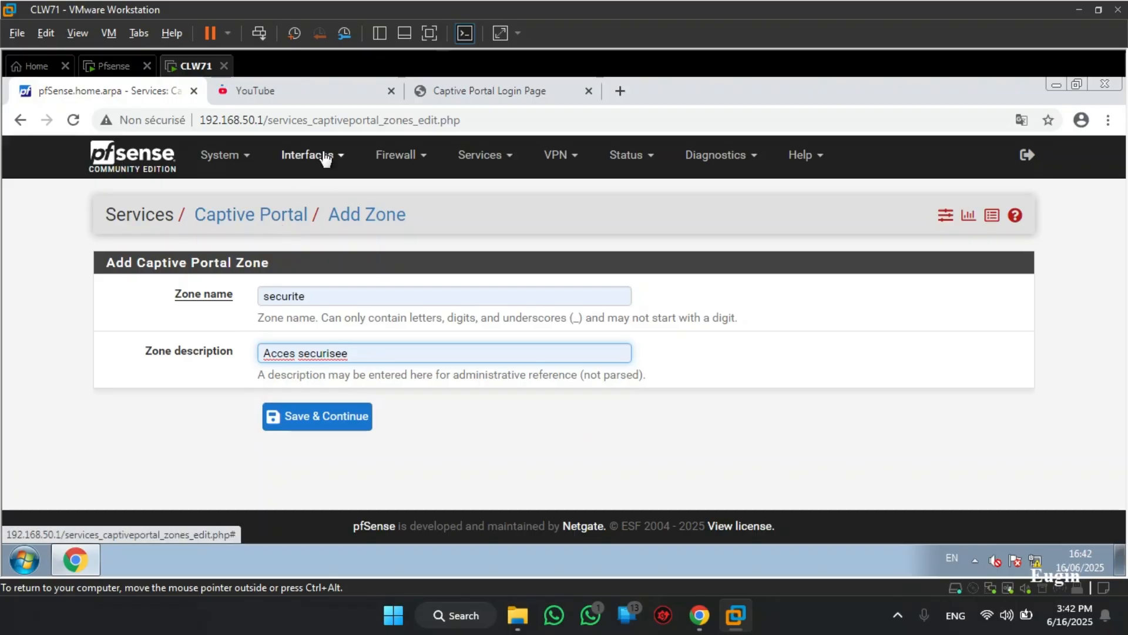
click(390, 90)
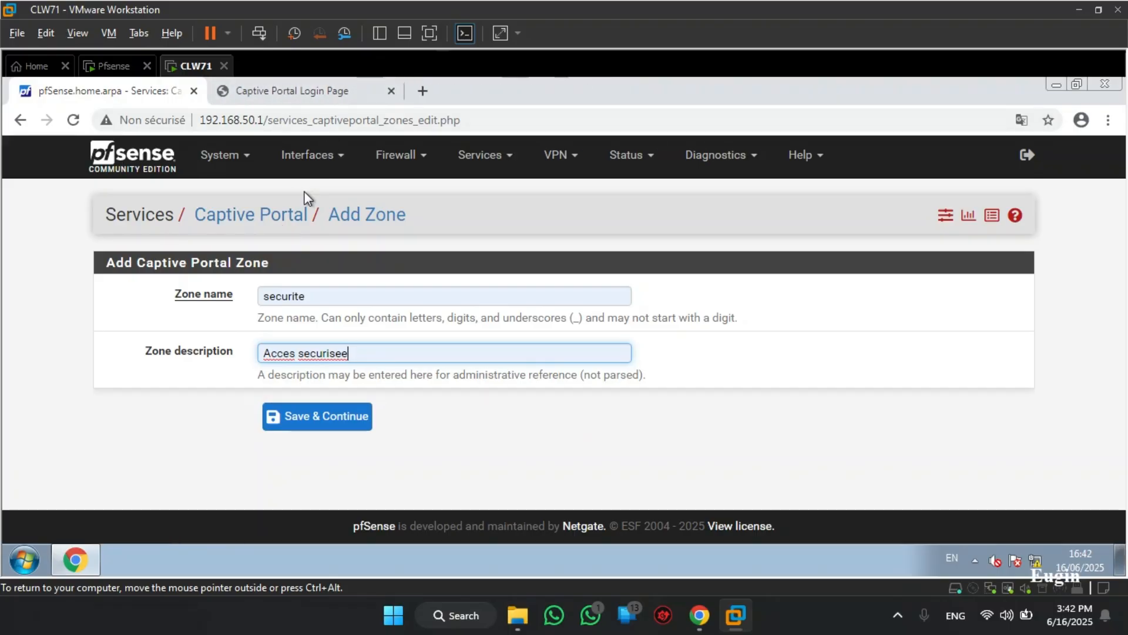
click(352, 411)
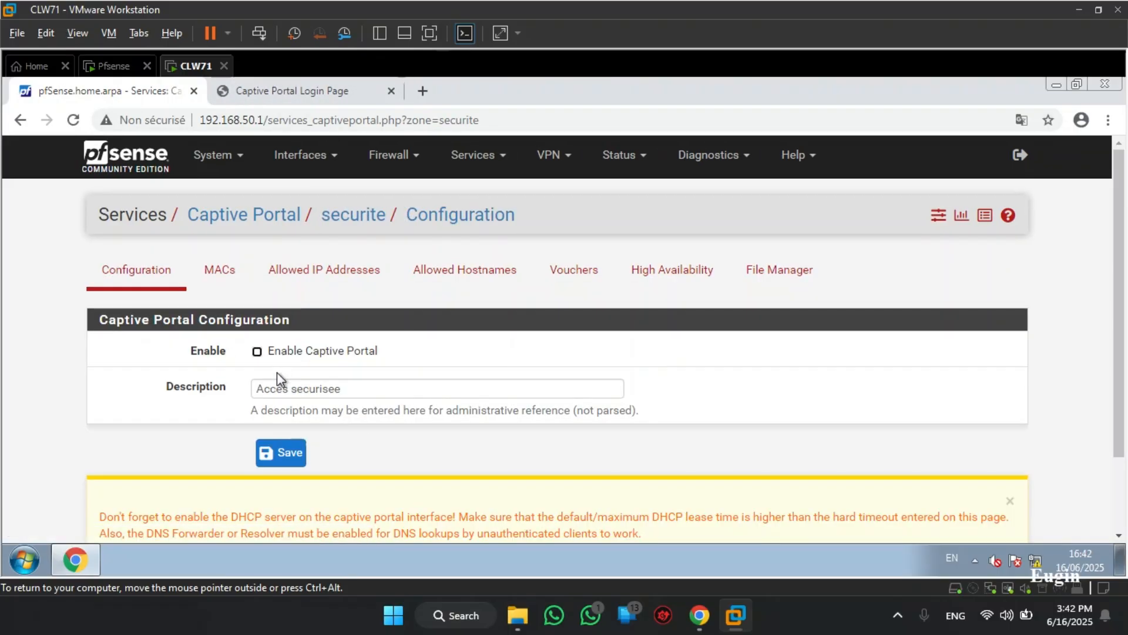
Enable the captive portal on the LAN interface with 1 maximum concurrent connection and an idle timeout of 15 minutes
click(257, 351)
click(263, 457)
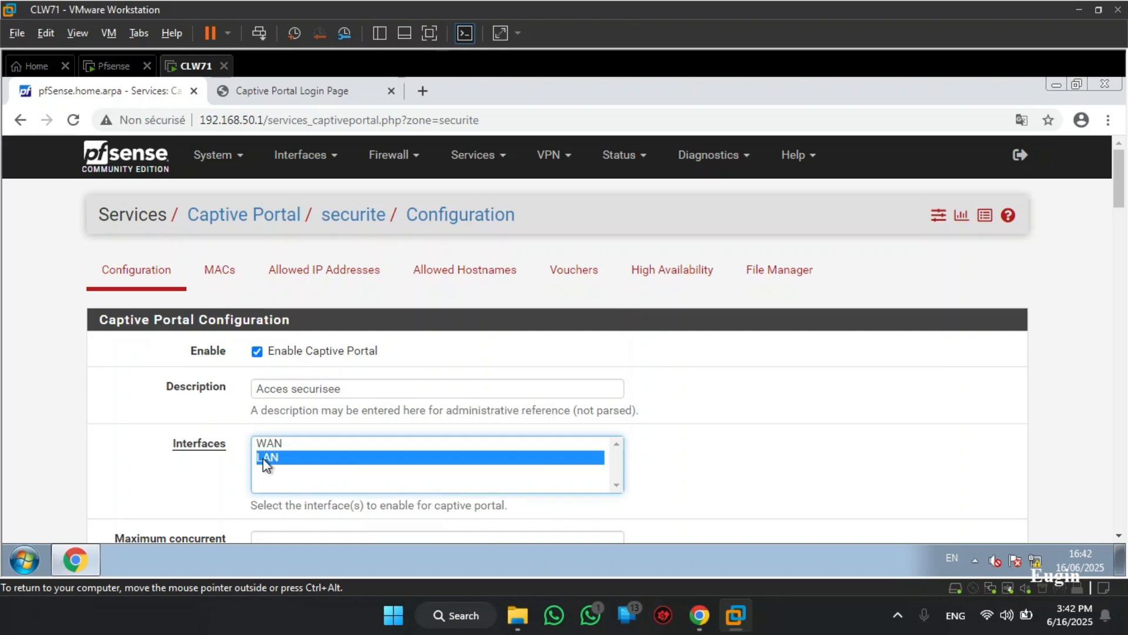
scroll(263, 458, down, 4)
click(285, 292)
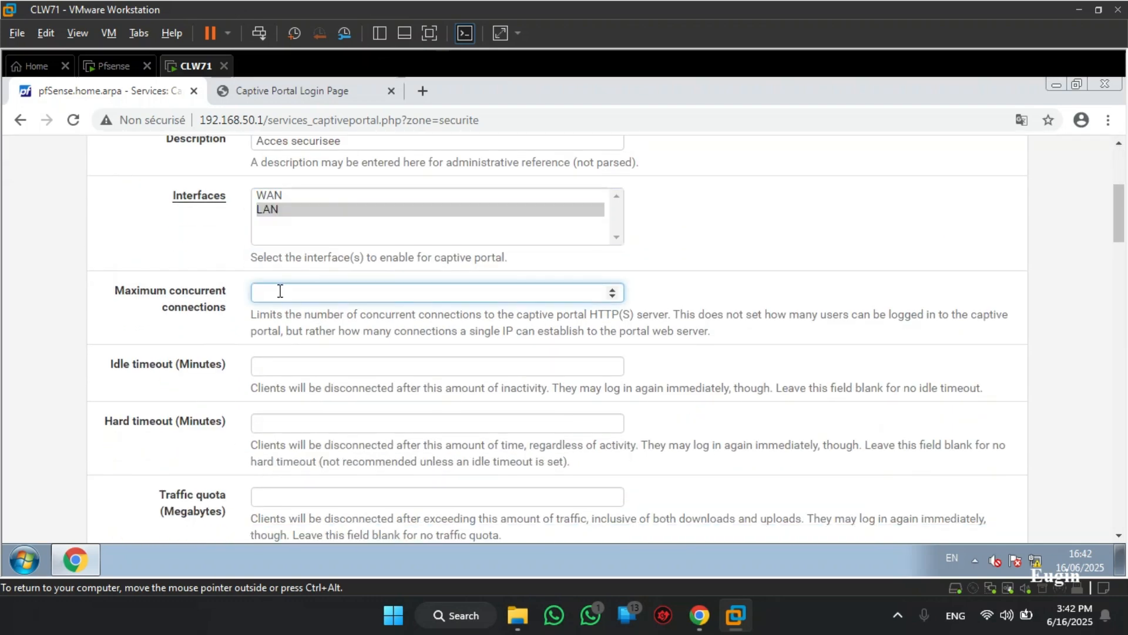
scroll(144, 385, down, 1)
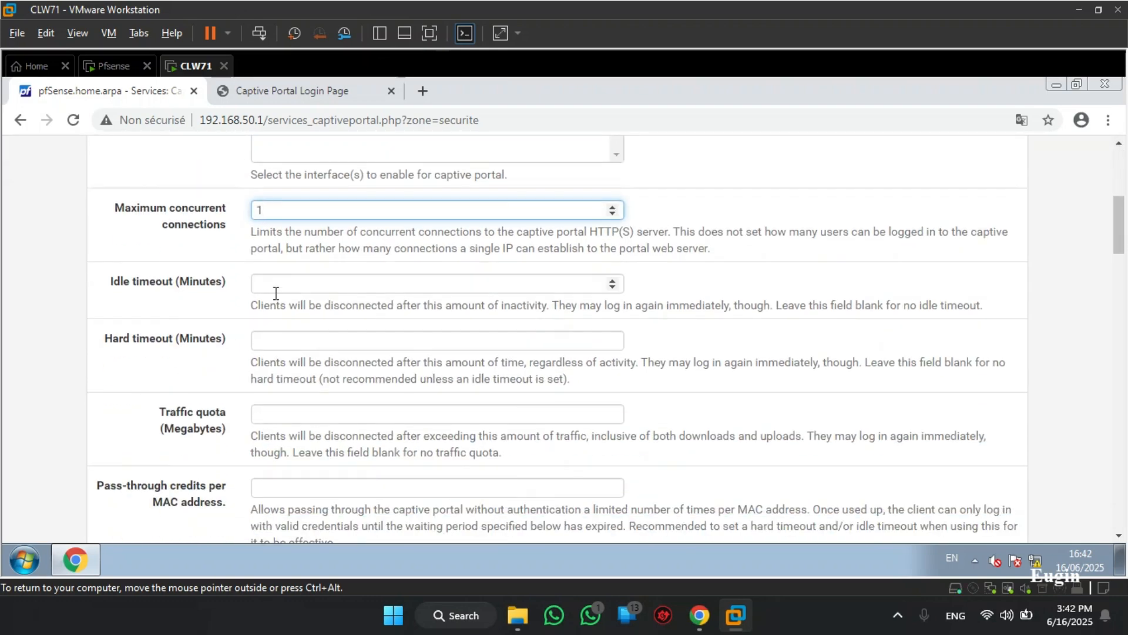
click(281, 292)
text(15)
Set concurrent user logins to Disabled, disable MAC filtering and enable the logout popup window for the zone
scroll(147, 382, down, 15)
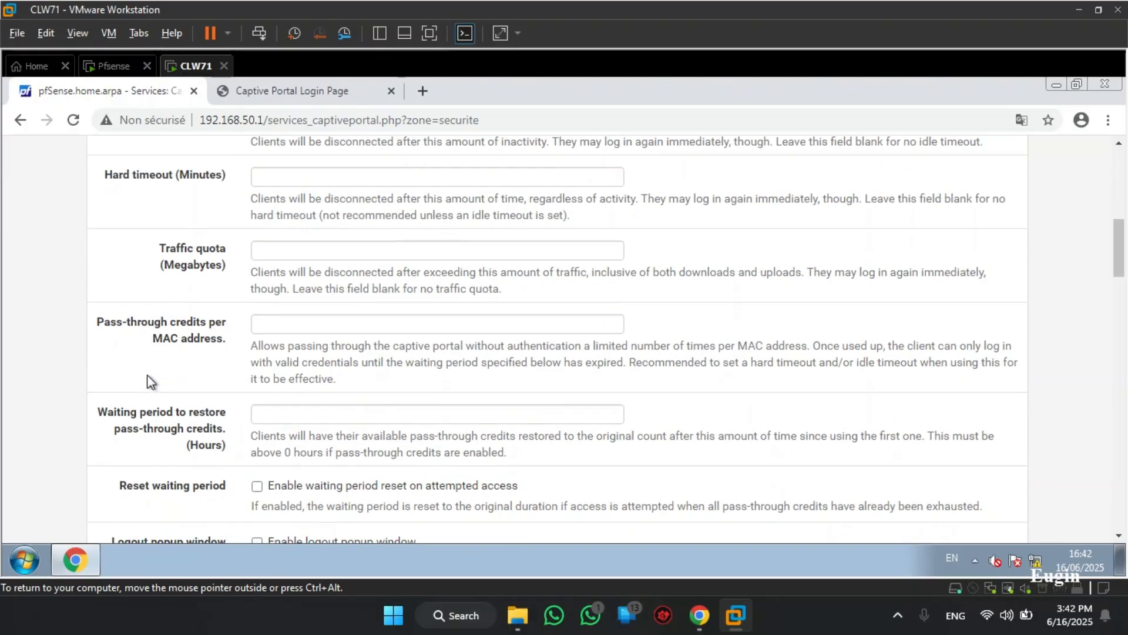
click(287, 280)
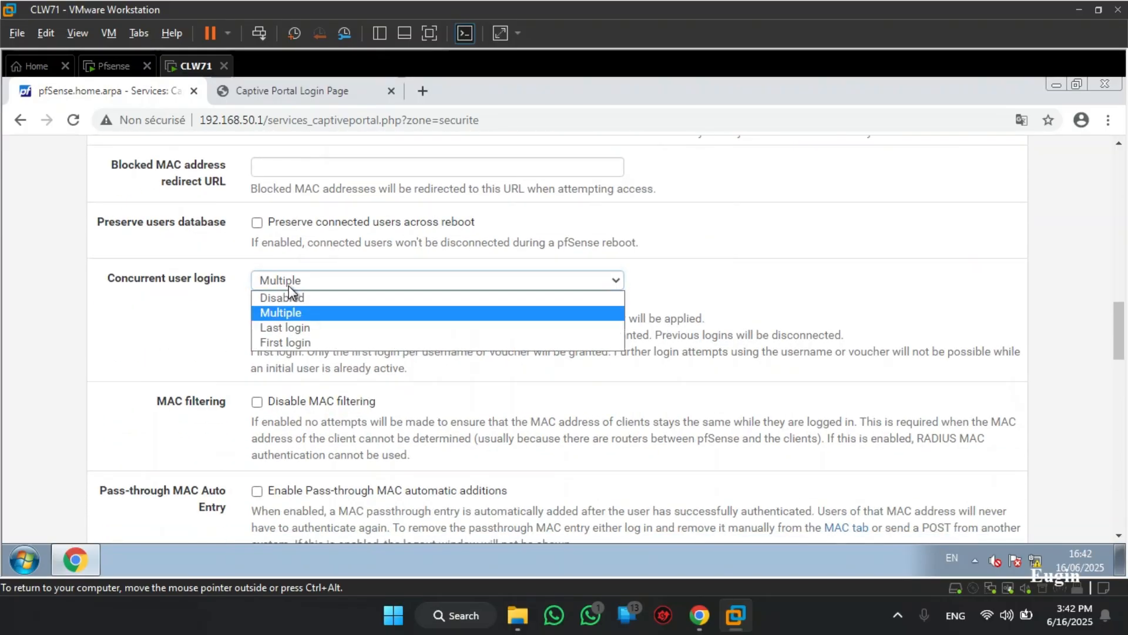
click(288, 295)
click(257, 402)
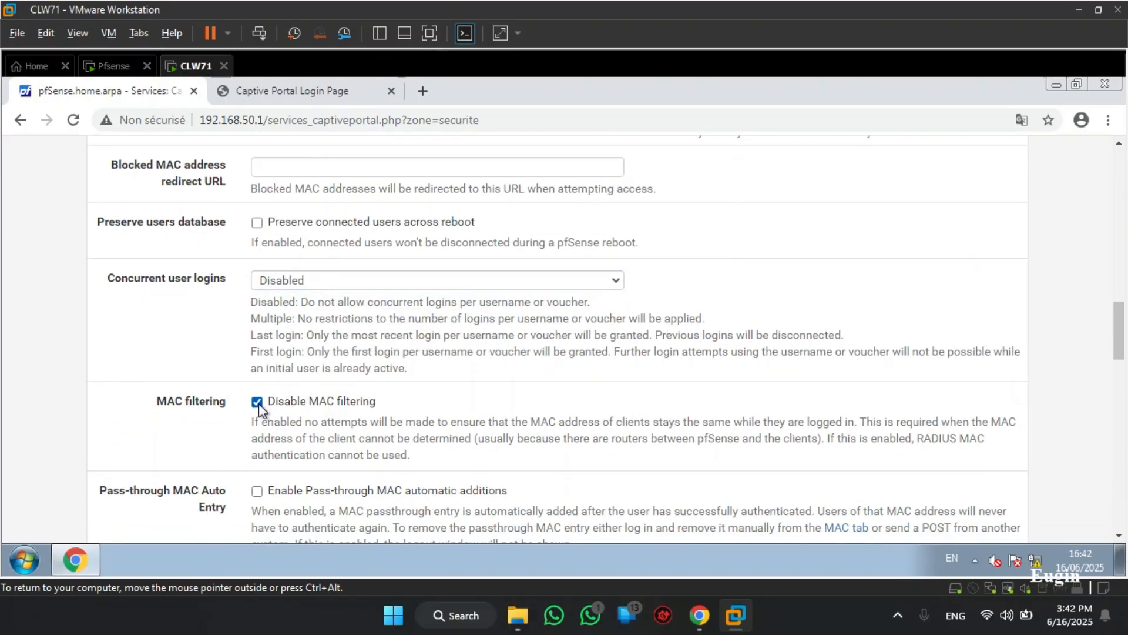
scroll(259, 404, down, 3)
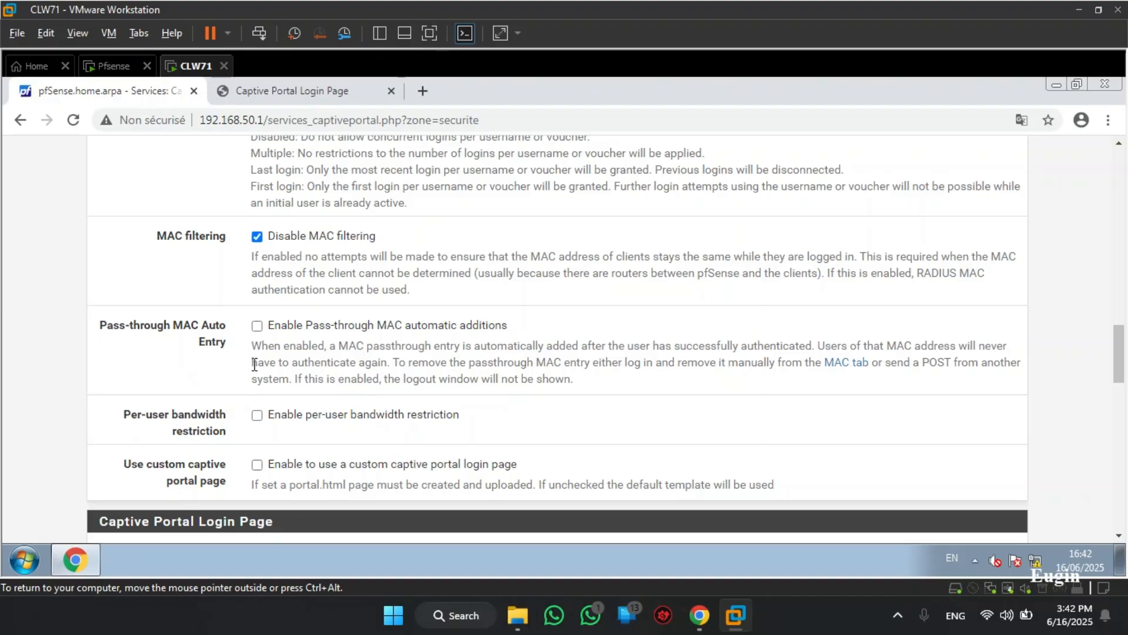
scroll(254, 365, up, 9)
click(258, 292)
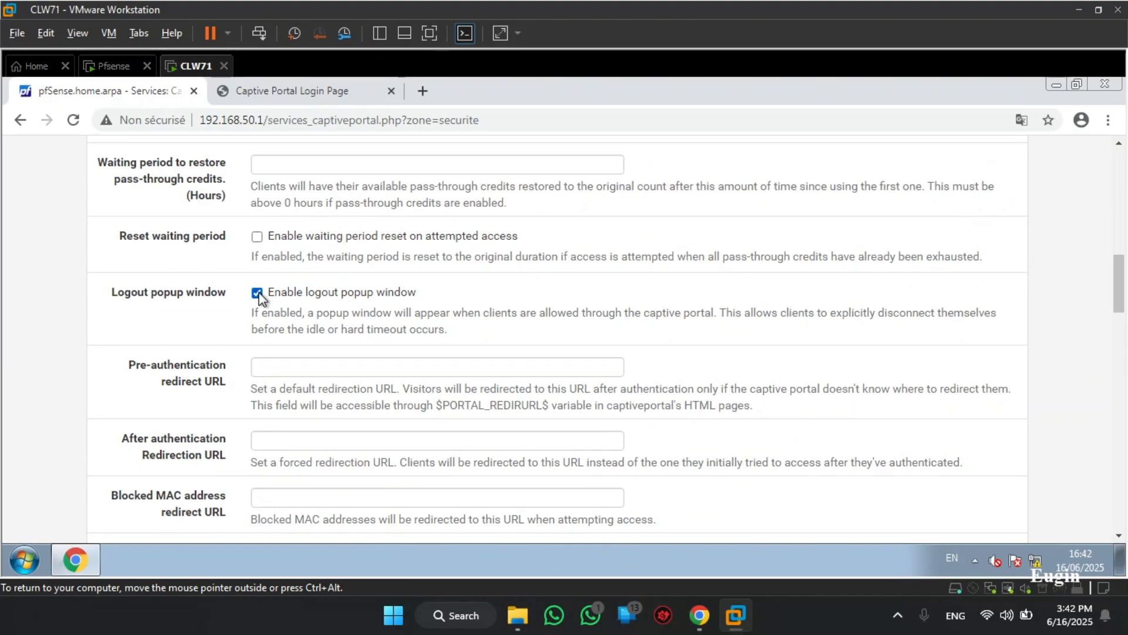
scroll(194, 344, down, 8)
scroll(194, 344, up, 6)
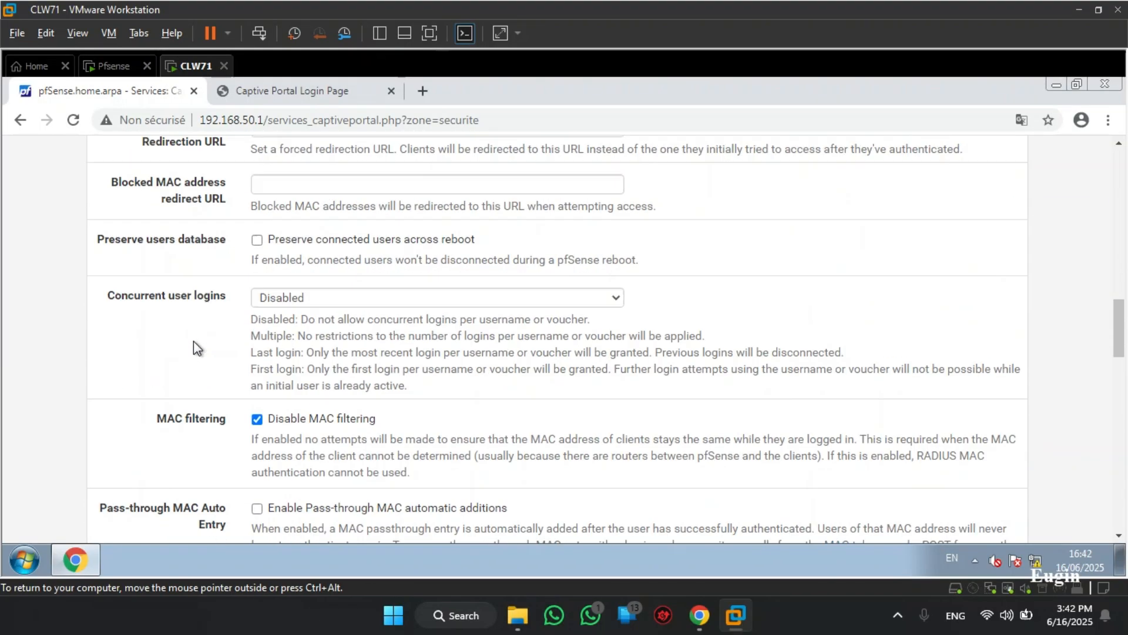
click(312, 276)
click(308, 306)
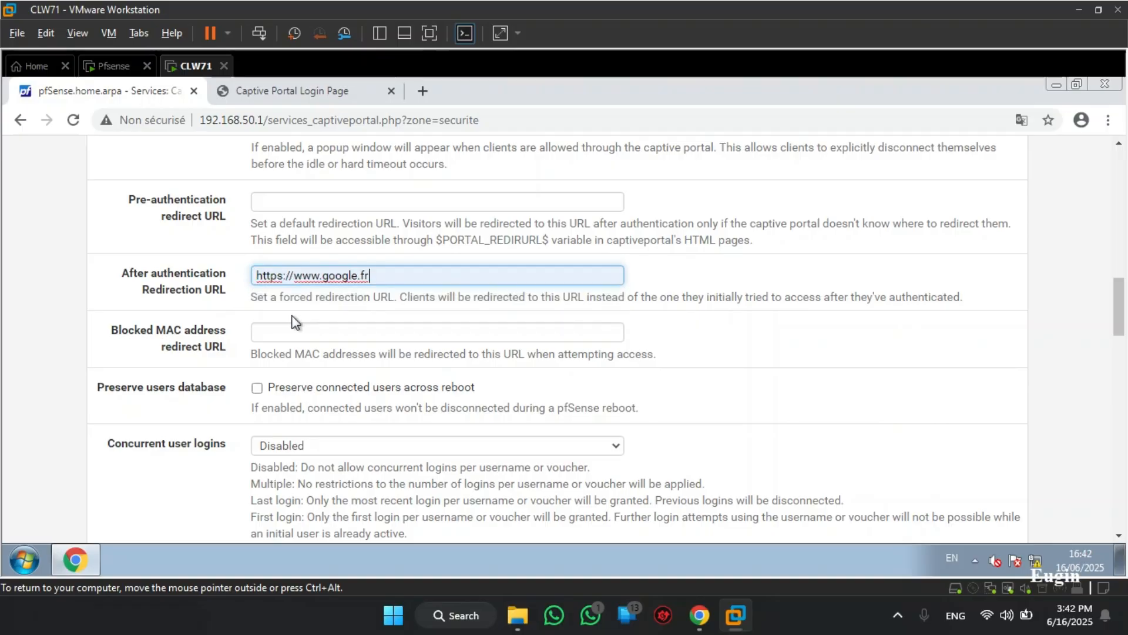
Select Local Database as the zone's authentication server and save the captive portal configuration
scroll(82, 342, down, 10)
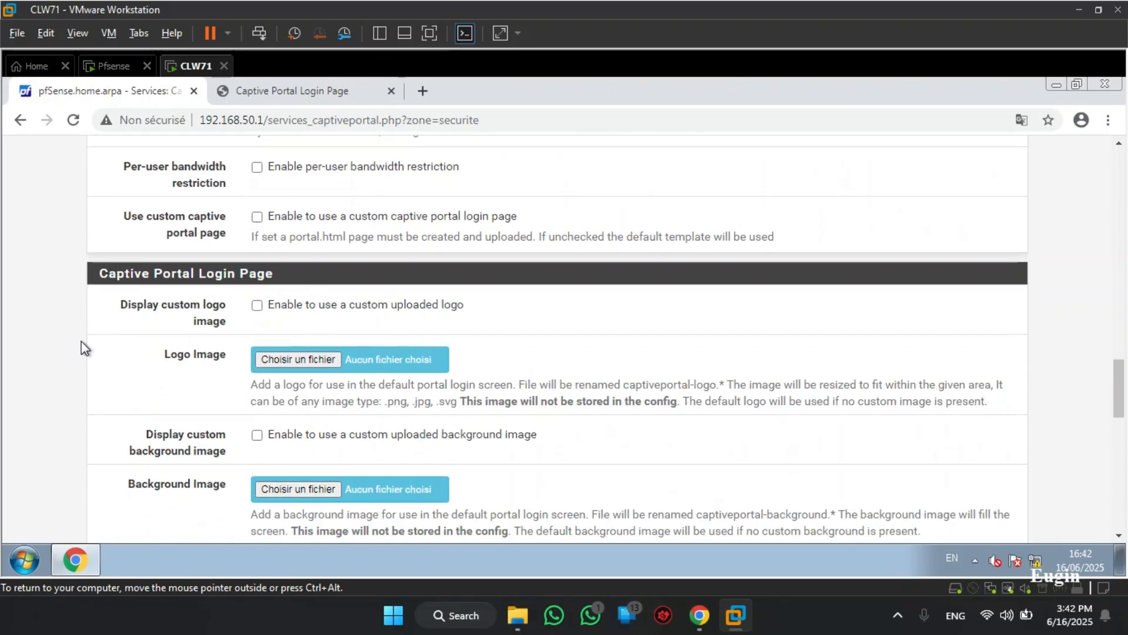
scroll(187, 369, down, 6)
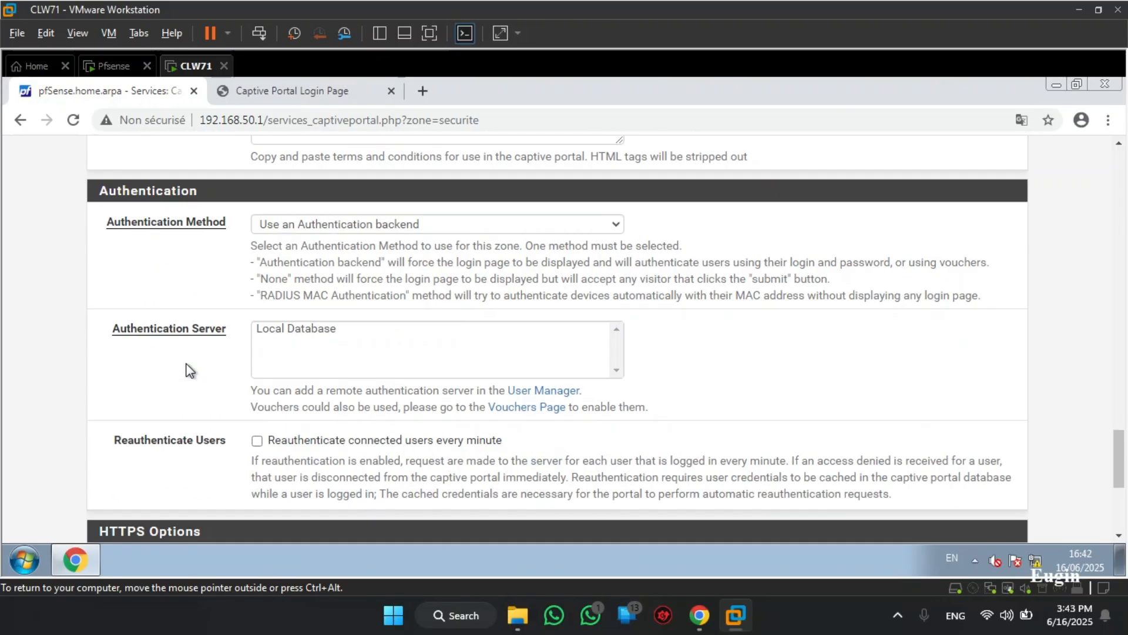
click(290, 330)
scroll(214, 338, down, 4)
scroll(201, 322, down, 3)
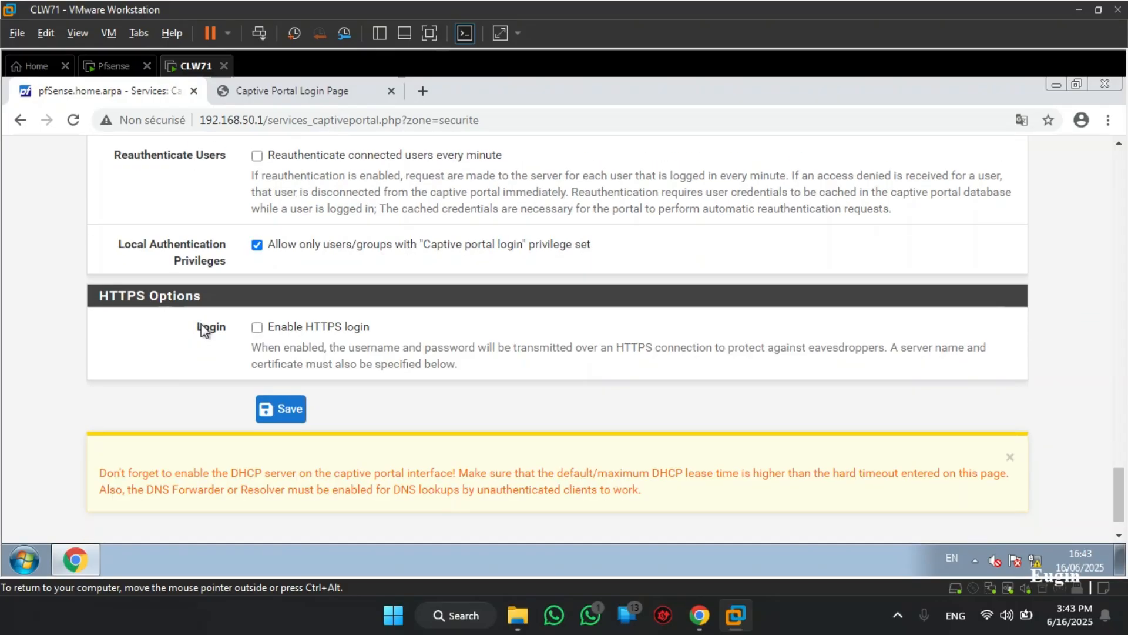
click(271, 407)
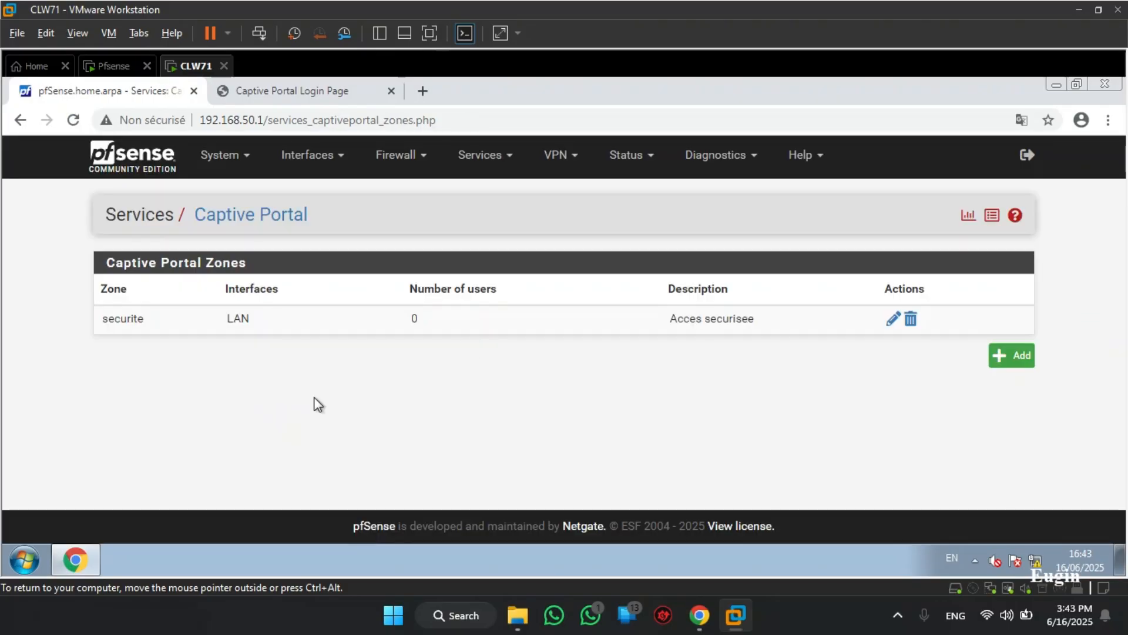
Close the old captive portal login page and open the group list in the pfSense User Manager
click(284, 92)
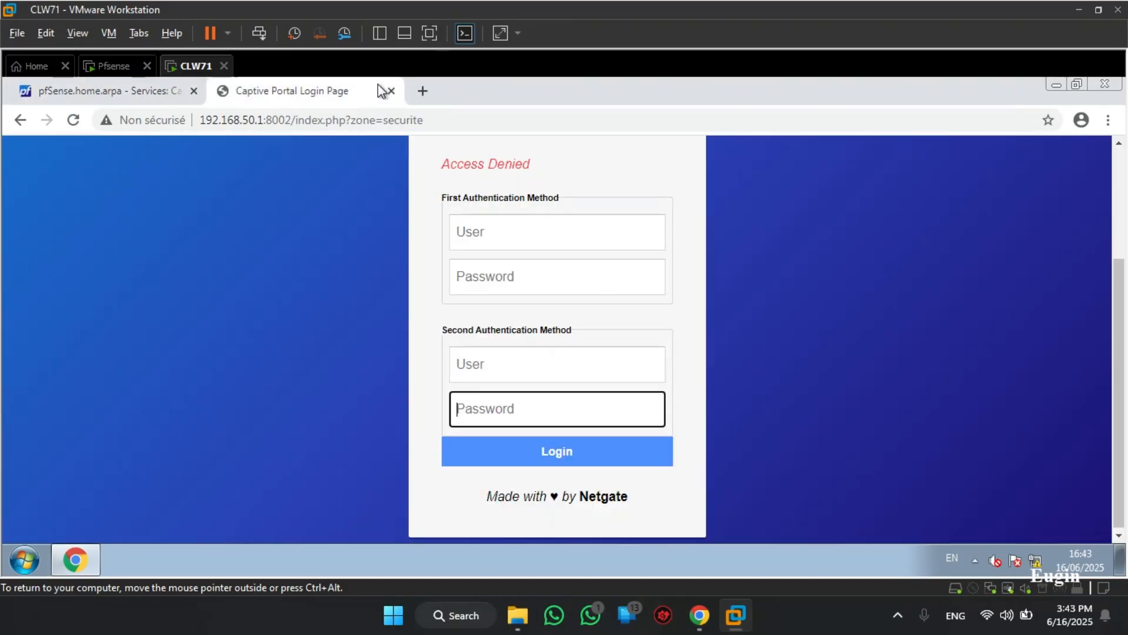
click(391, 92)
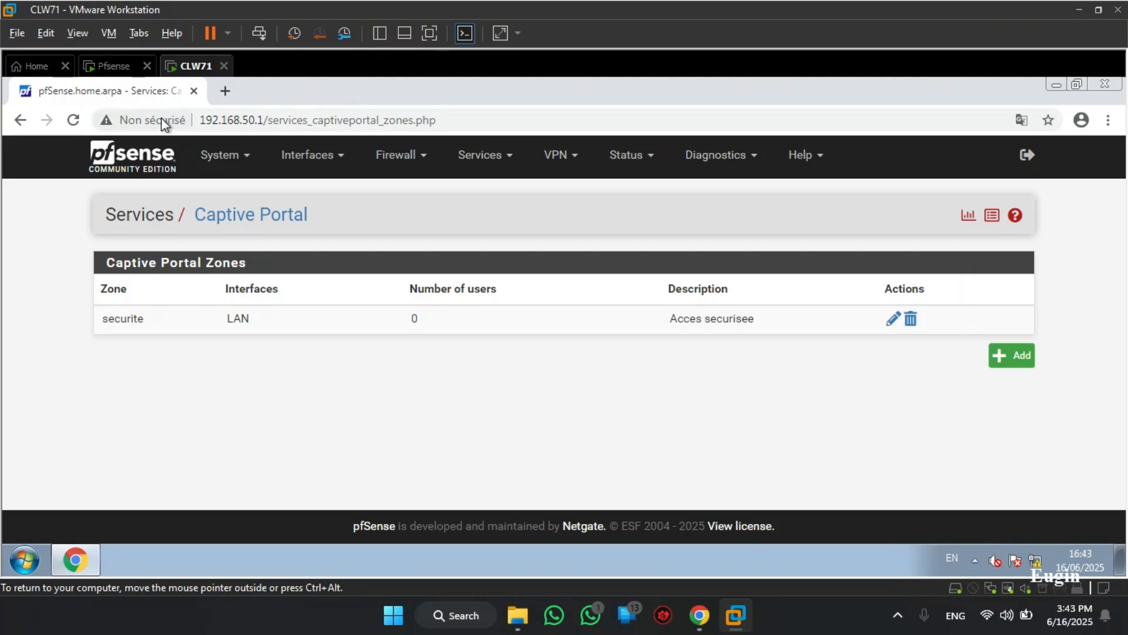
click(241, 156)
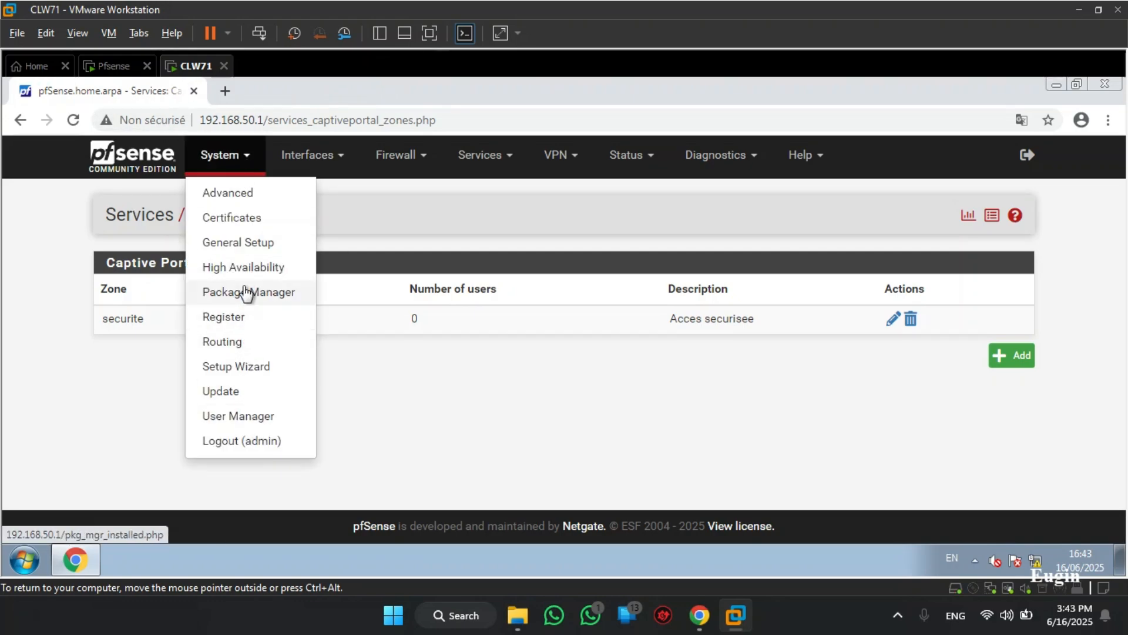
click(241, 416)
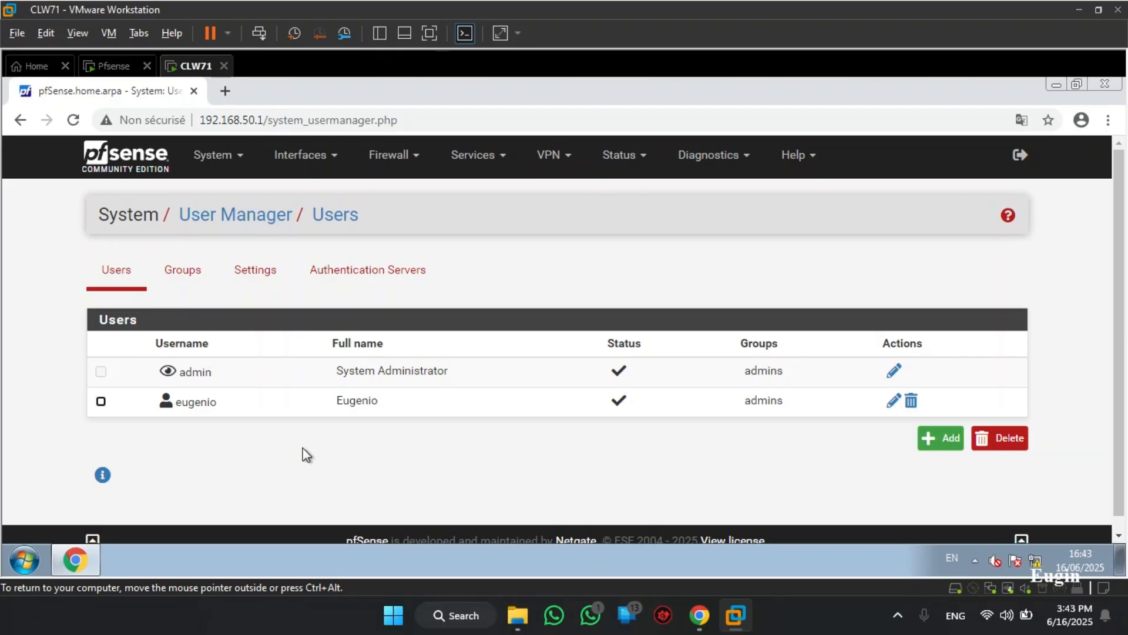
click(188, 274)
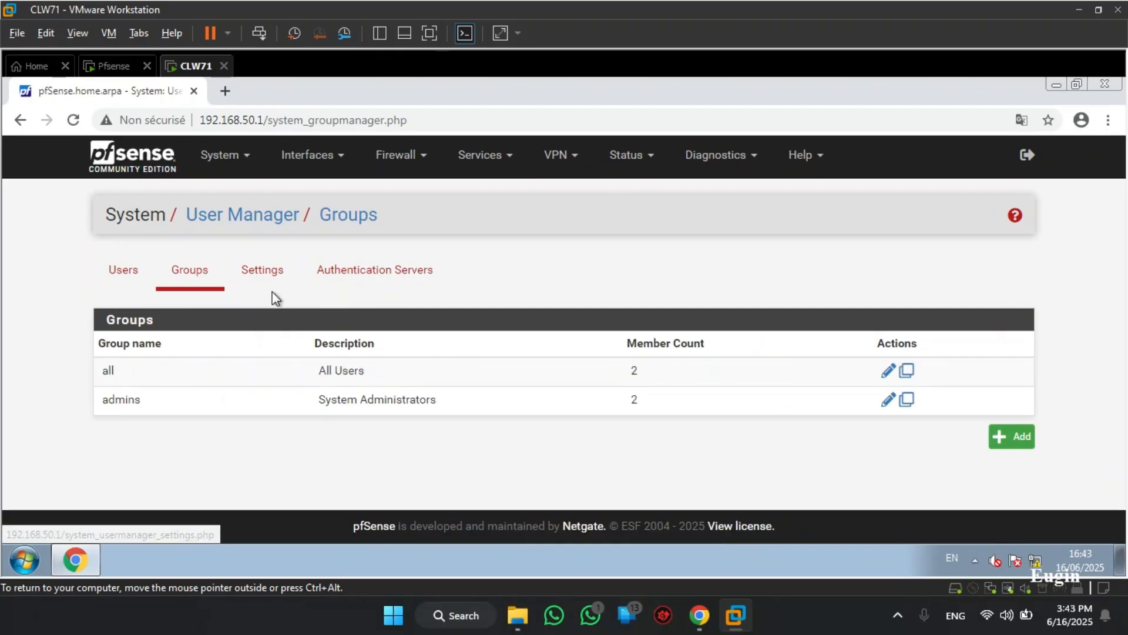
Create a local group named Clients with the non-admin user as its member and save it
click(1007, 439)
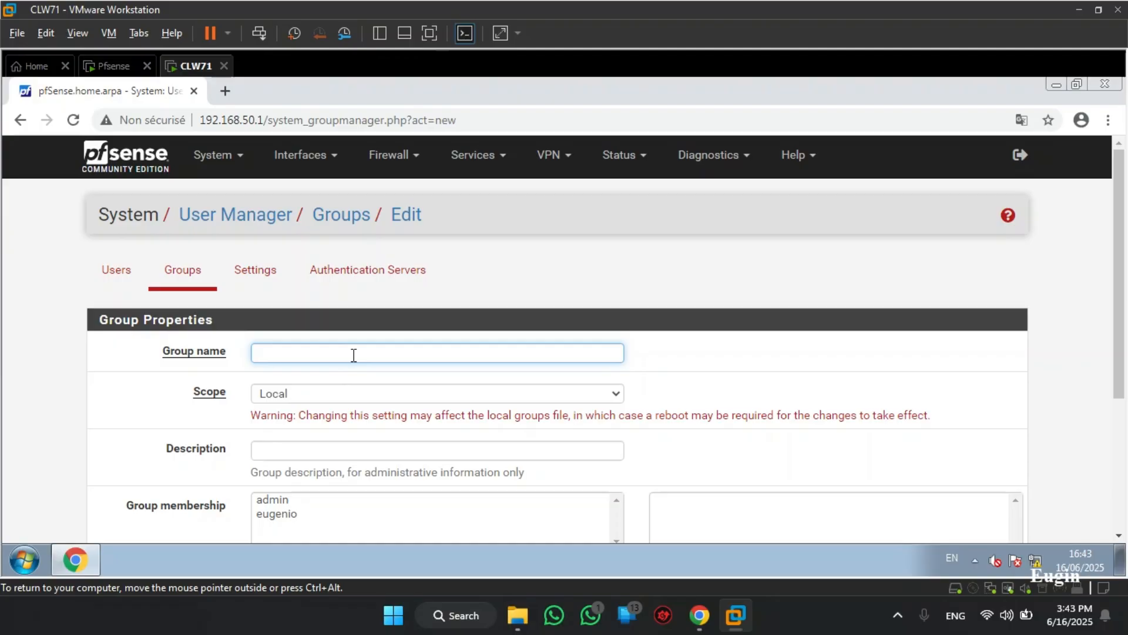
text(Clients)
scroll(68, 450, down, 4)
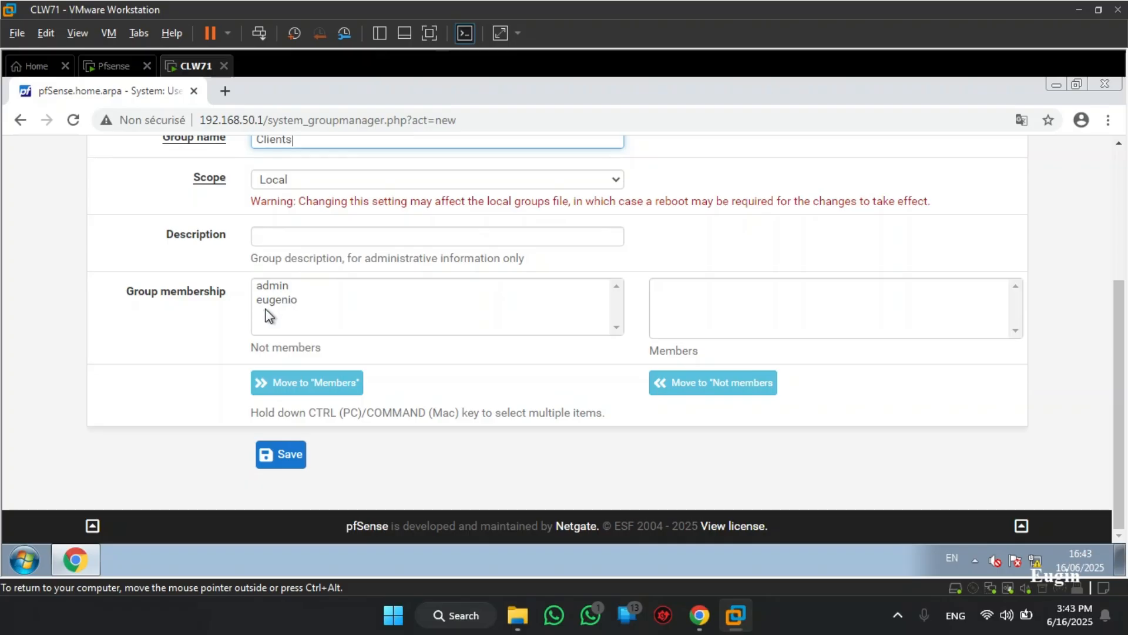
click(285, 301)
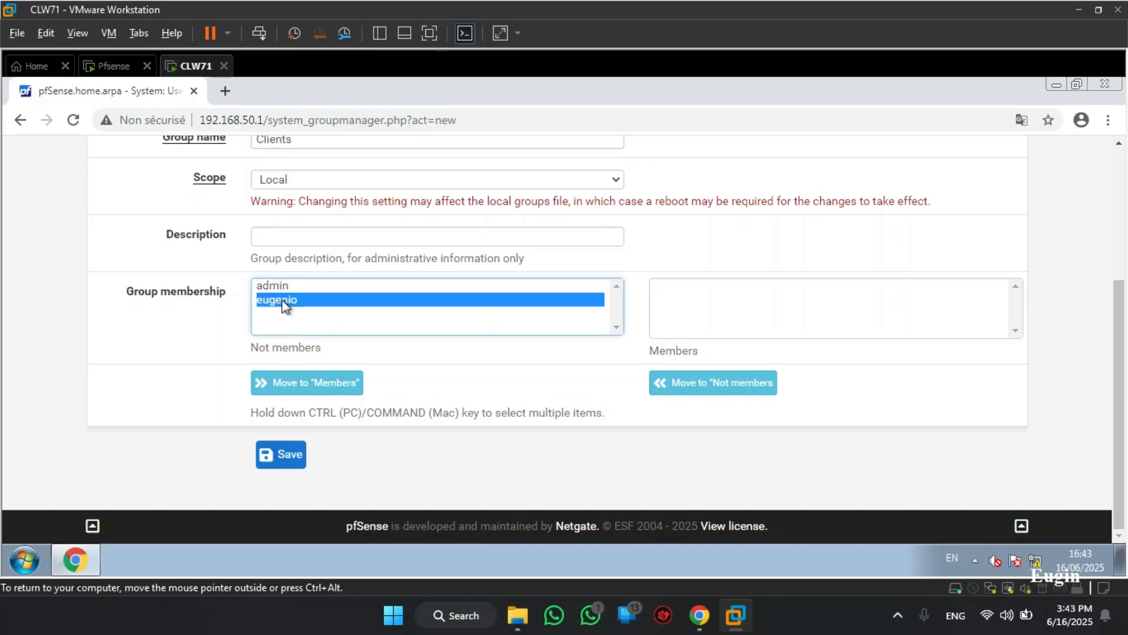
click(328, 385)
click(295, 453)
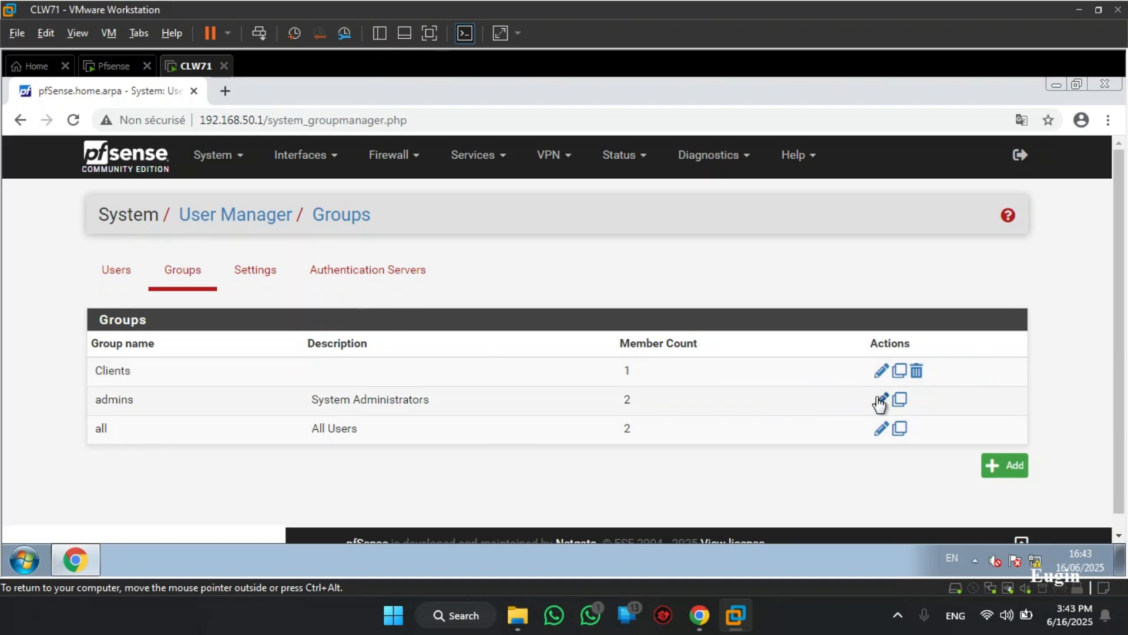
Assign the "User - Services: Captive Portal login" privilege to the Clients group and save the group
click(881, 371)
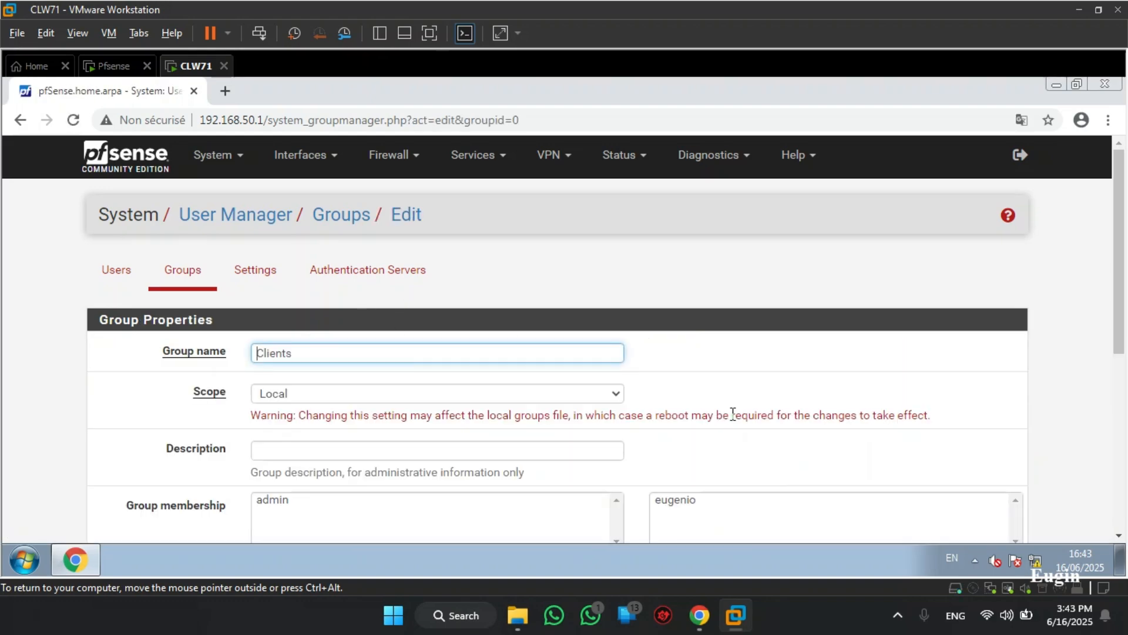
scroll(732, 414, down, 5)
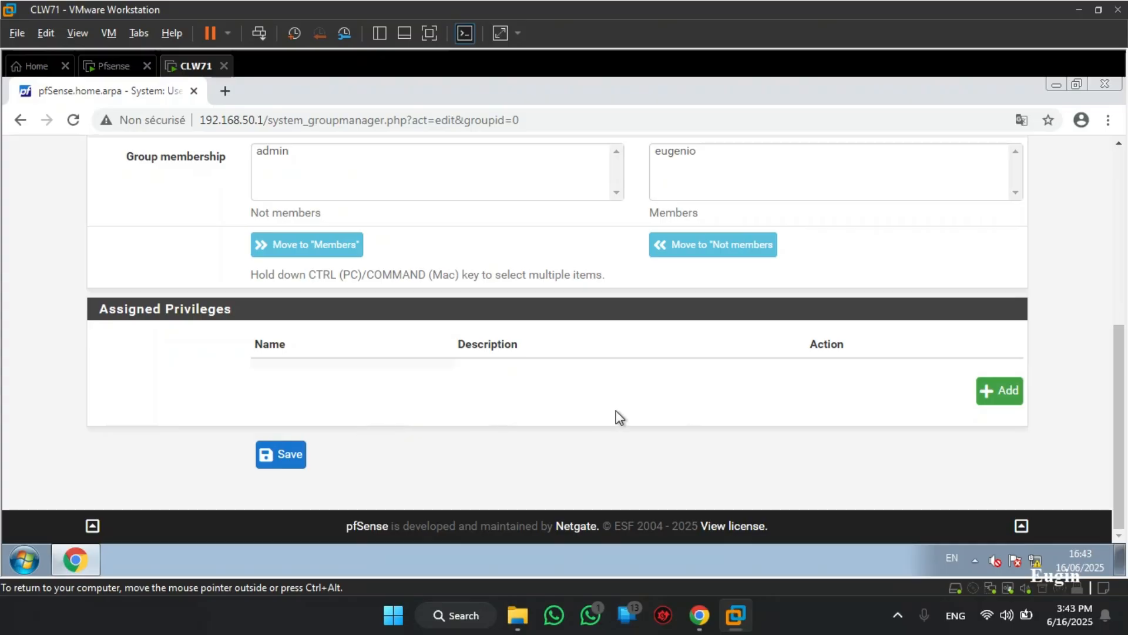
click(999, 390)
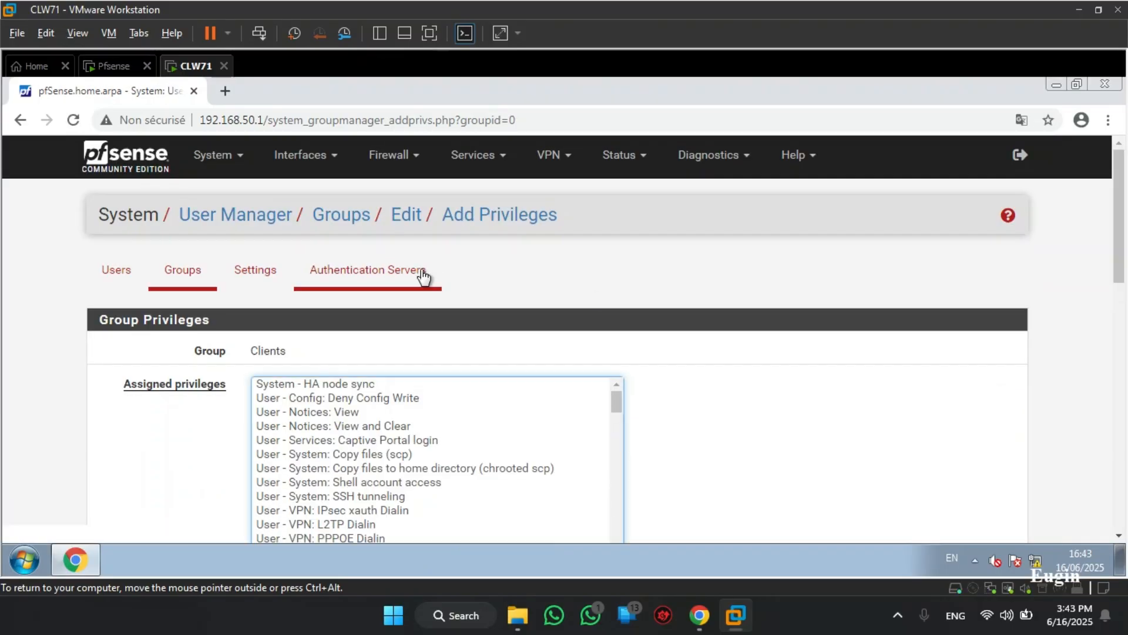
click(363, 442)
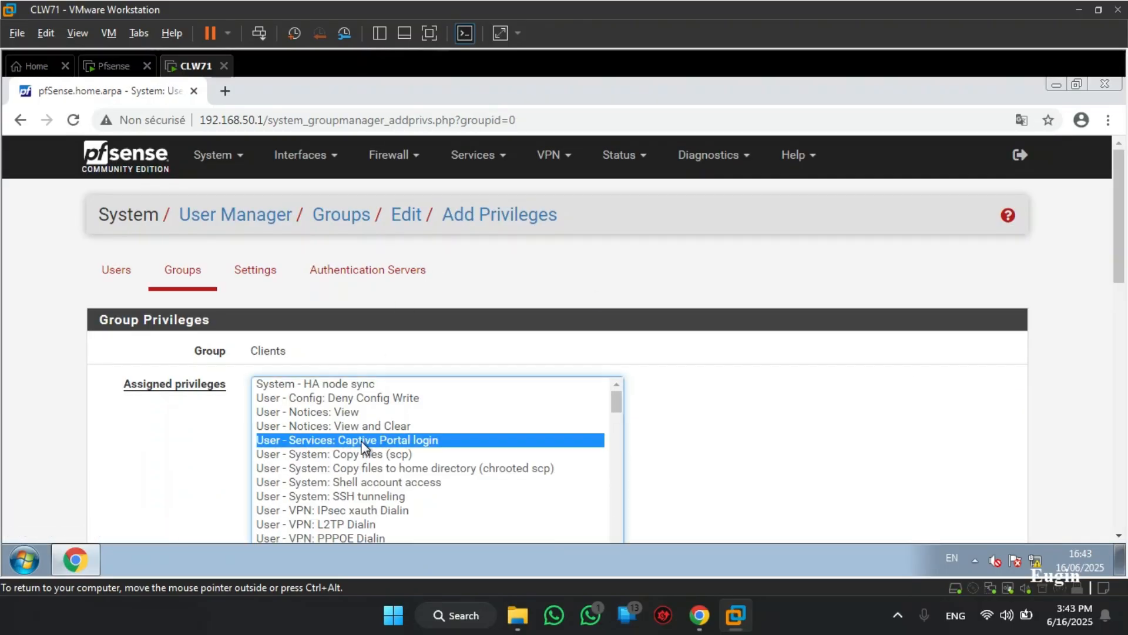
scroll(722, 438, down, 6)
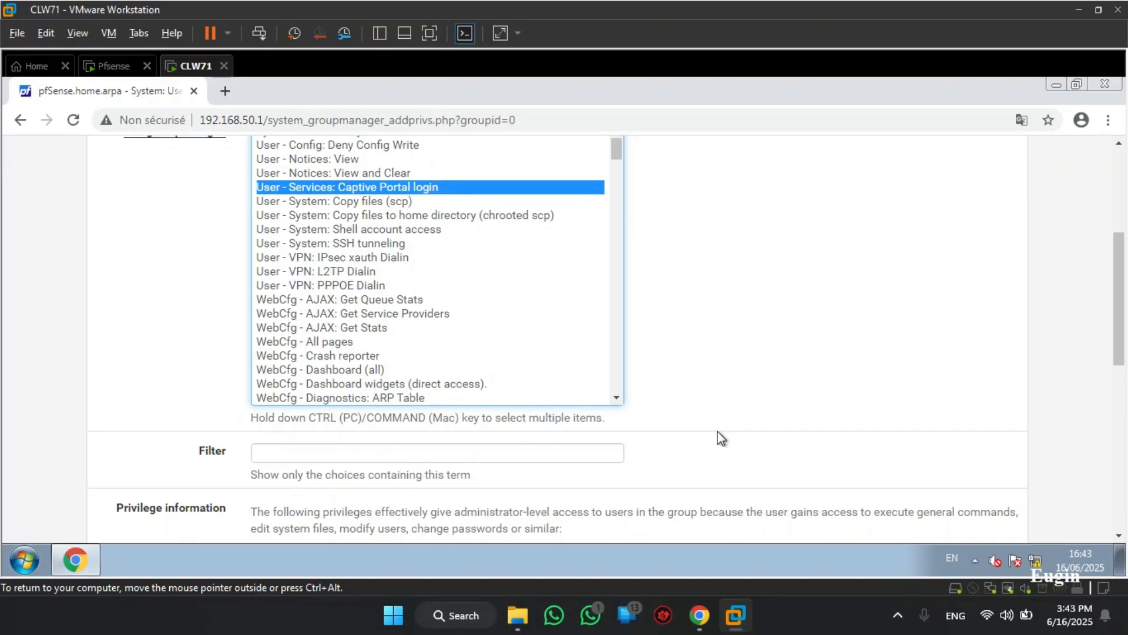
scroll(722, 438, down, 6)
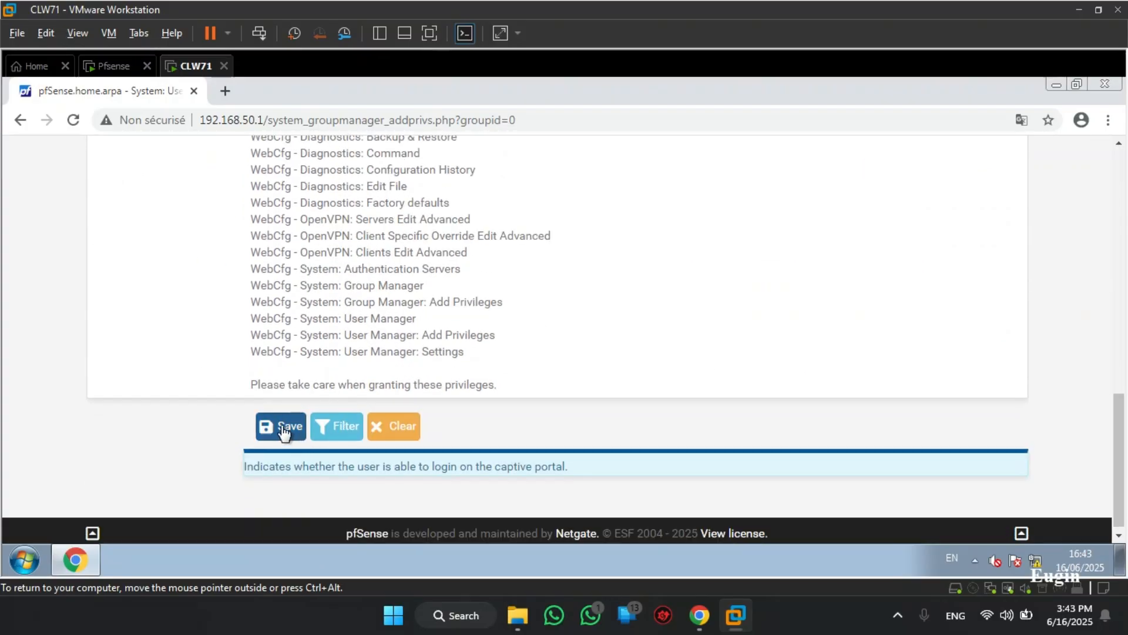
click(284, 426)
scroll(197, 411, down, 8)
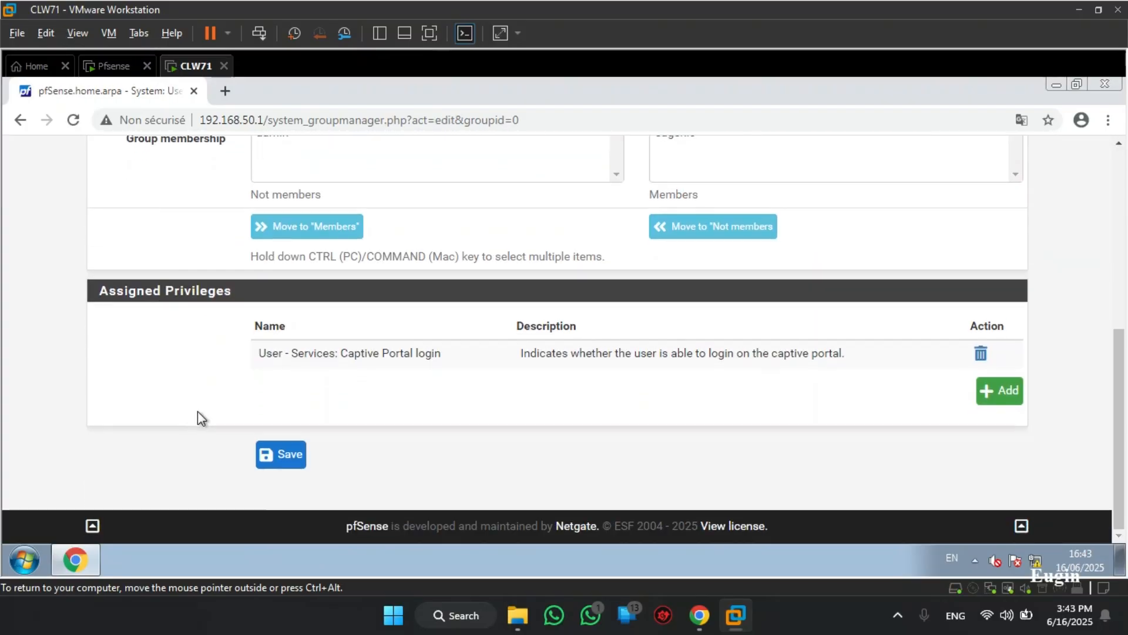
click(266, 460)
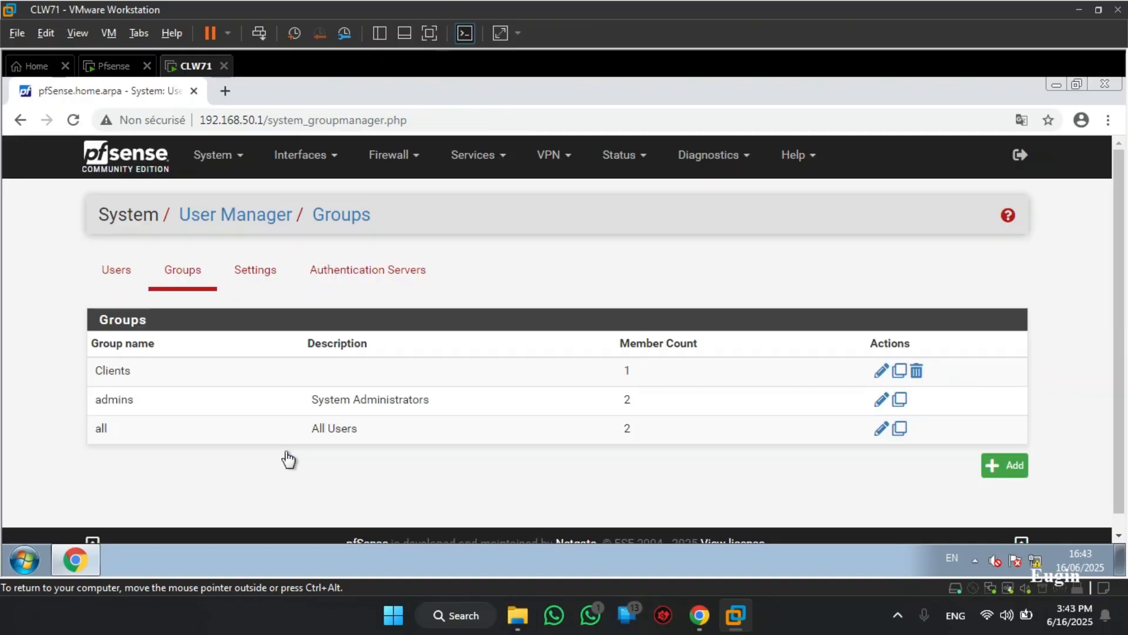
Open youtube.com in a new browser tab to test the portal redirection, and return to the pfSense group list
scroll(340, 454, down, 1)
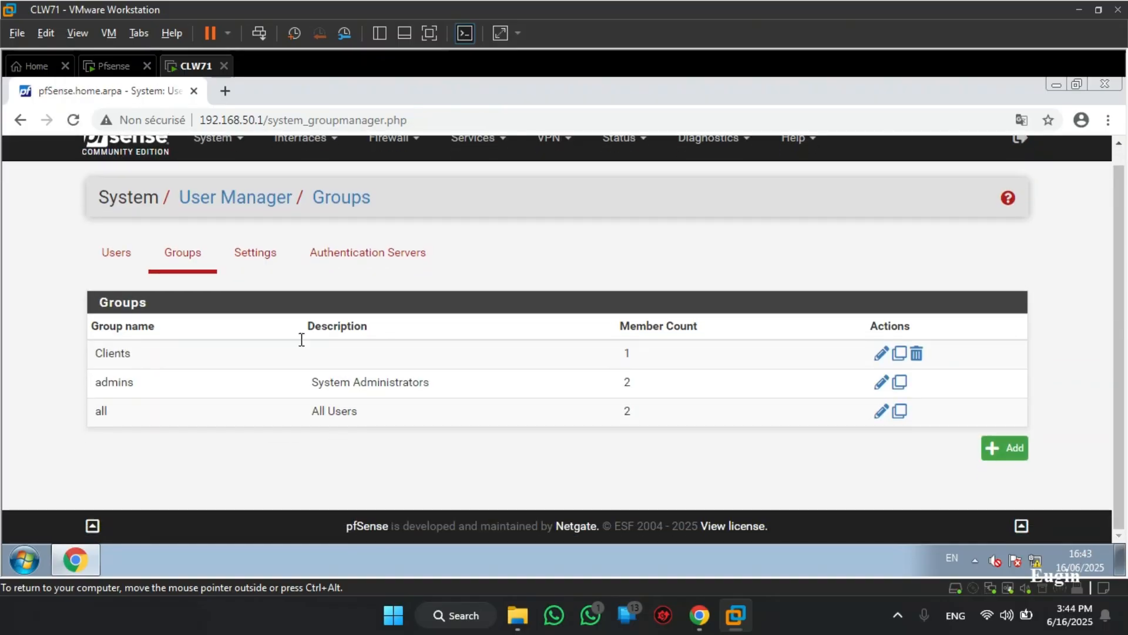
click(227, 92)
text(youtube.com)
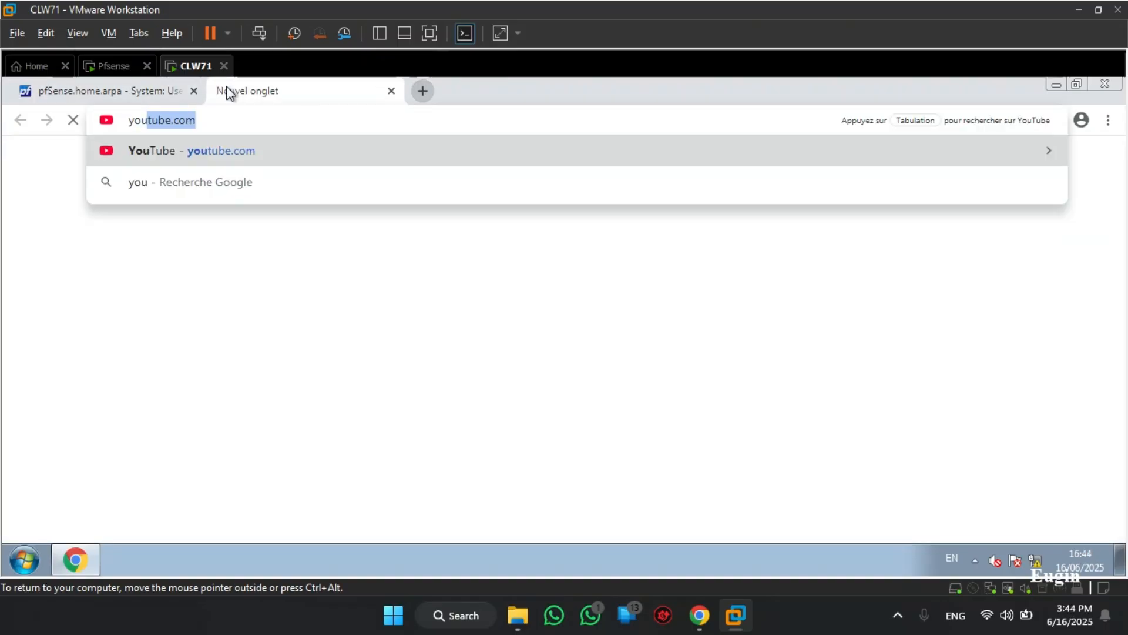
key(Return)
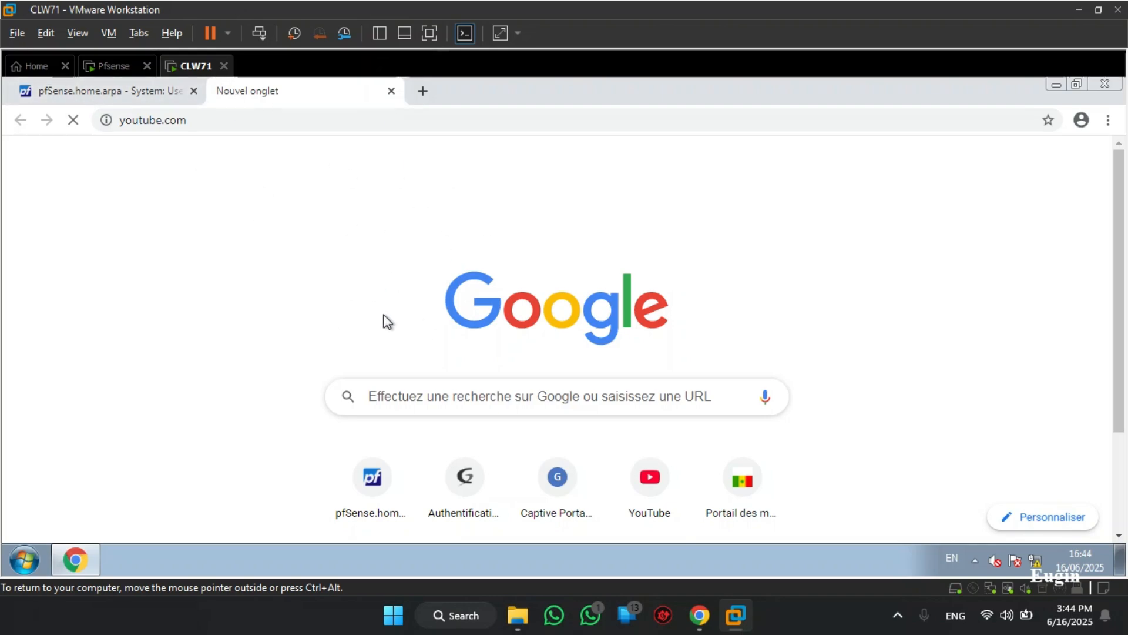
click(122, 96)
scroll(413, 362, up, 1)
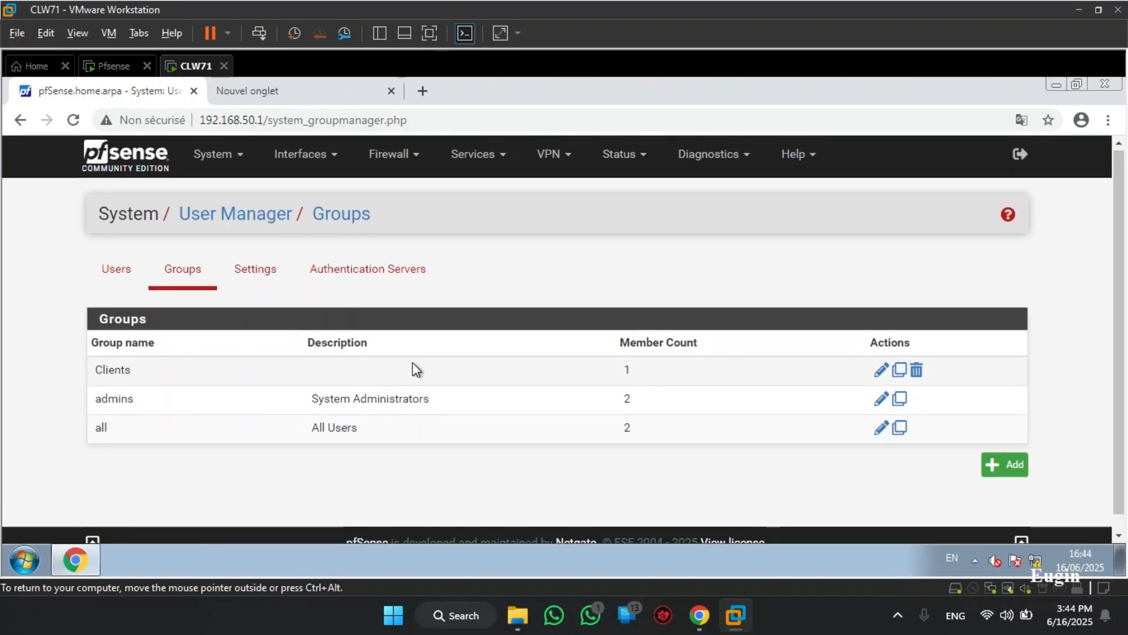
Open the non-admin user's properties in the User Manager and review the account's group membership
scroll(412, 362, down, 1)
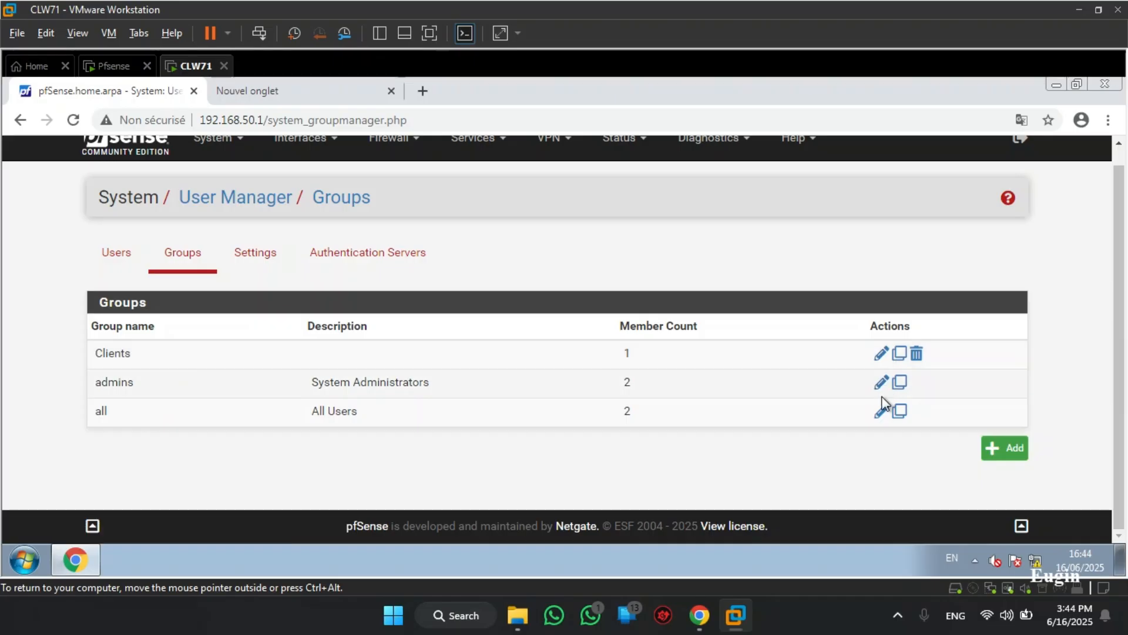
click(126, 254)
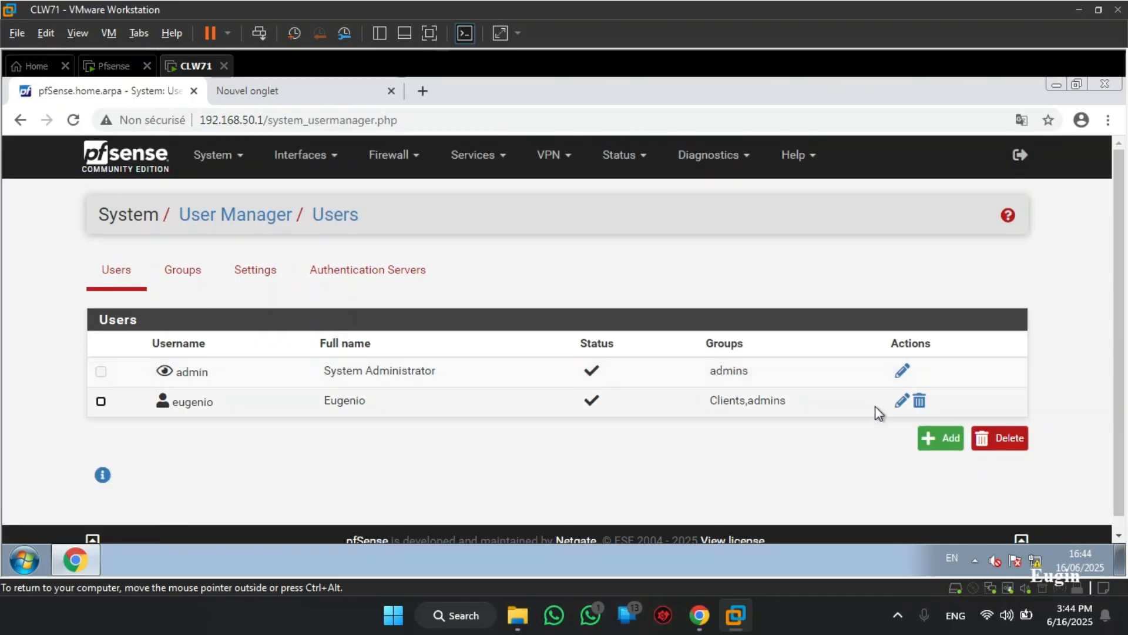
click(899, 405)
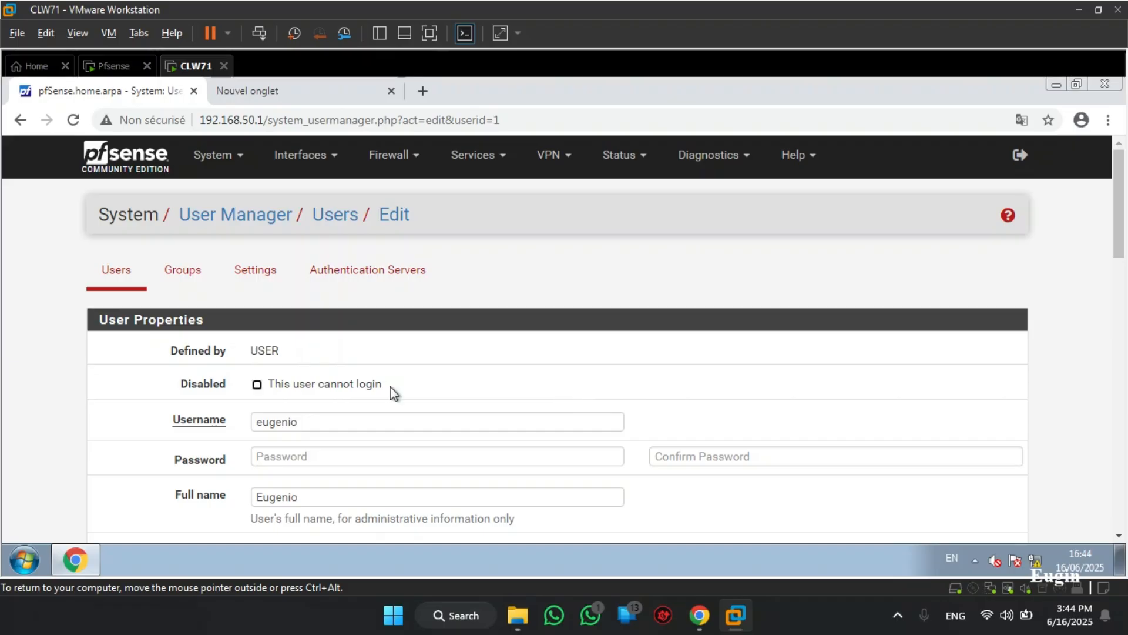
scroll(119, 453, down, 5)
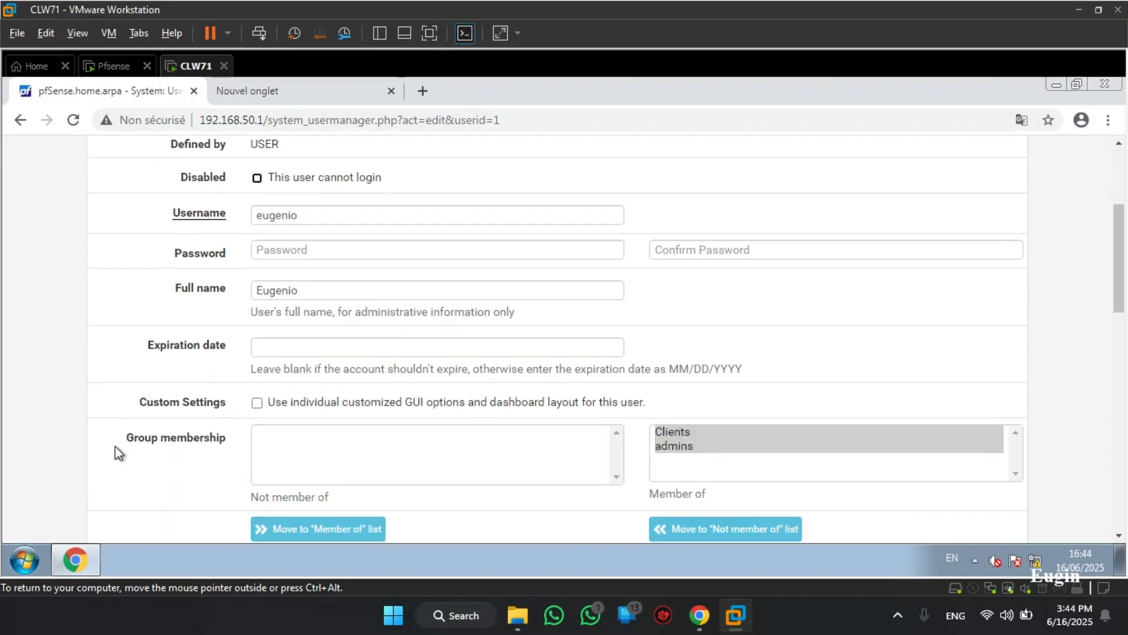
scroll(119, 453, down, 2)
scroll(656, 202, up, 4)
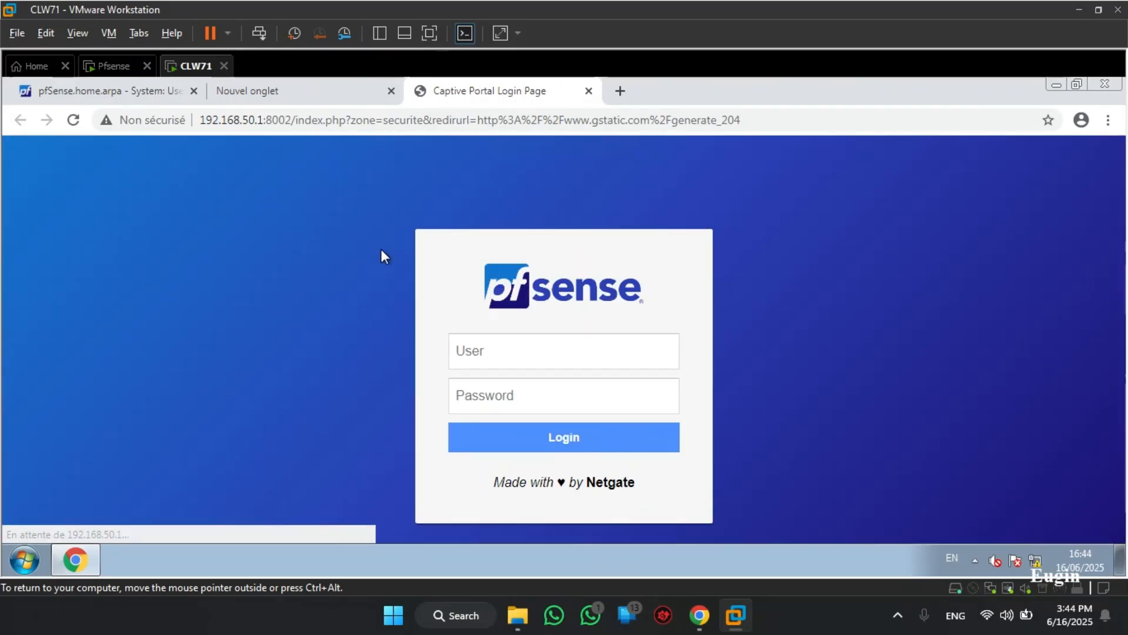
Log in to the captive portal with the non-admin user's username and password, and decline saving the password in the browser
click(541, 361)
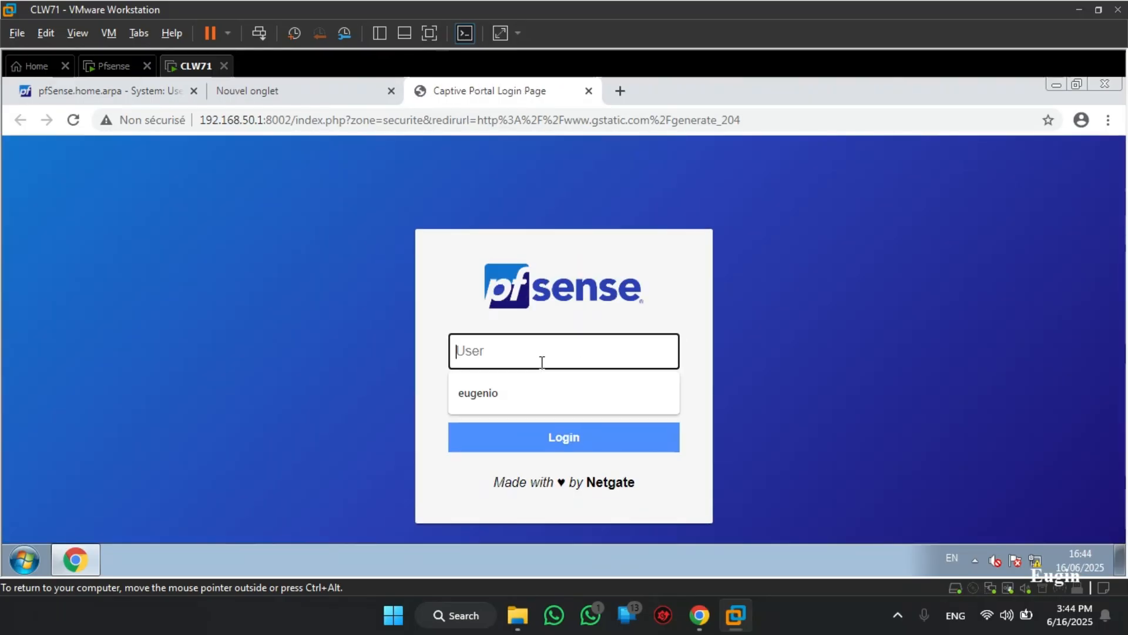
click(511, 400)
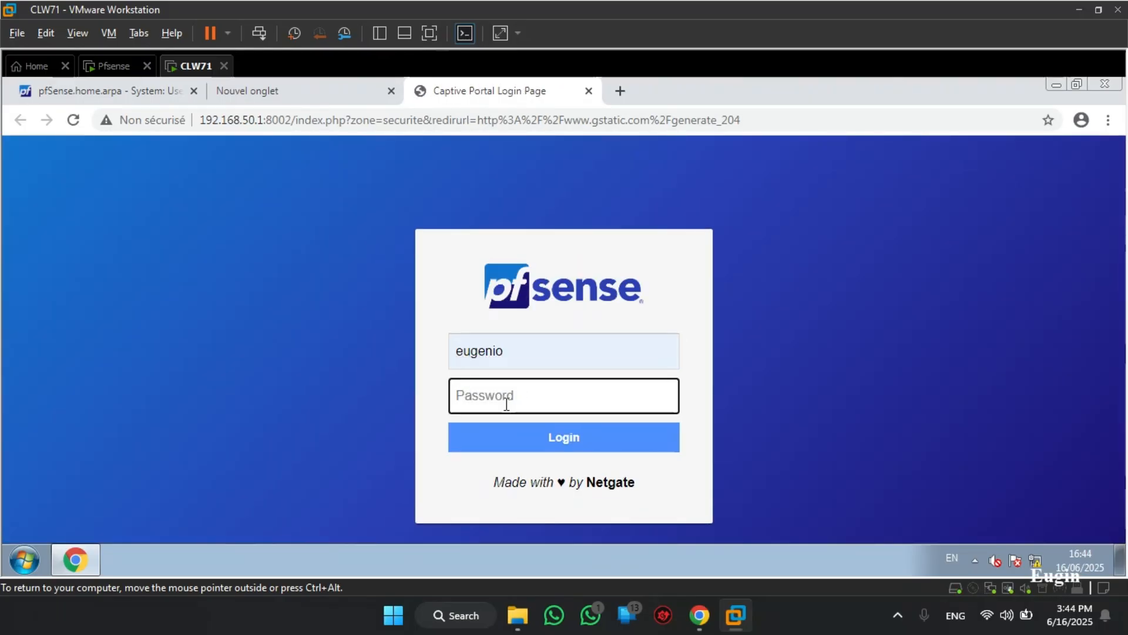
text(••)
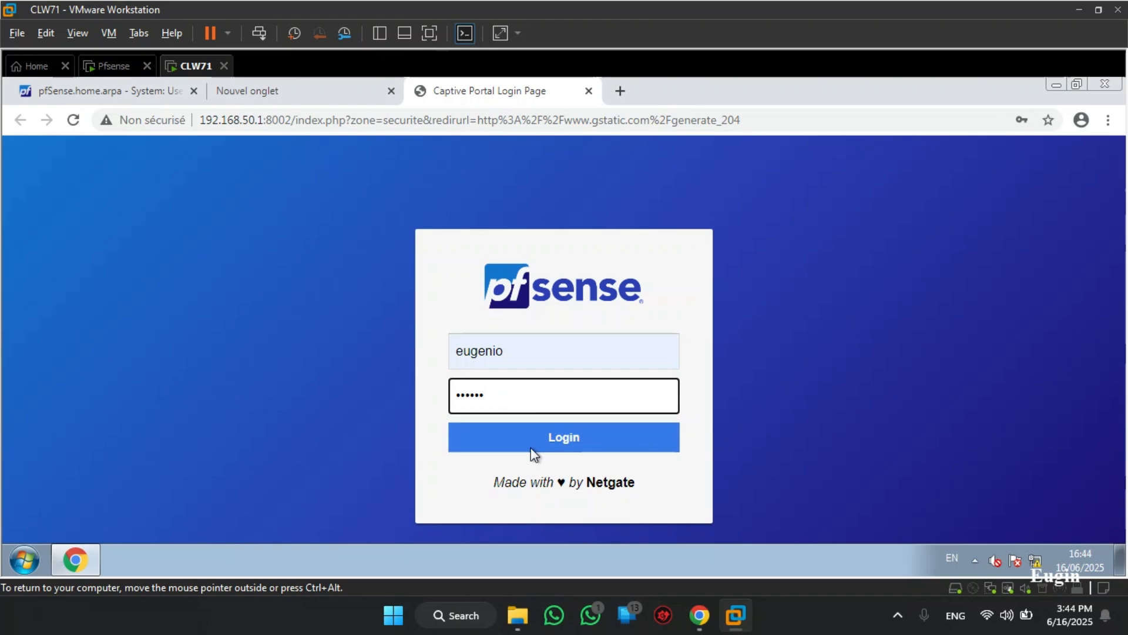
click(571, 441)
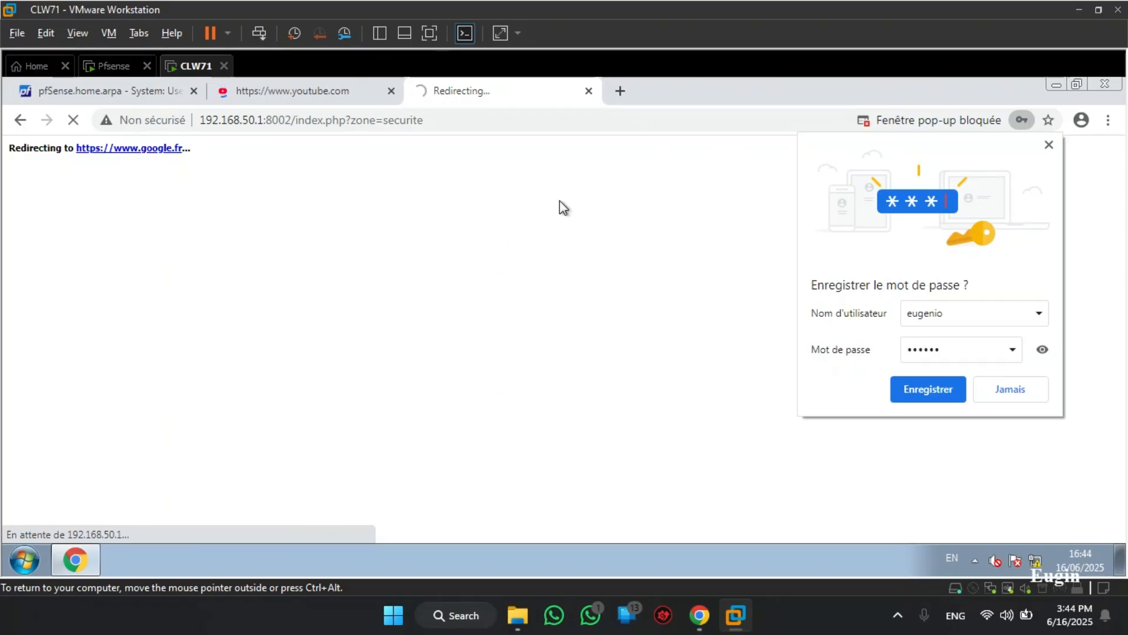
click(159, 120)
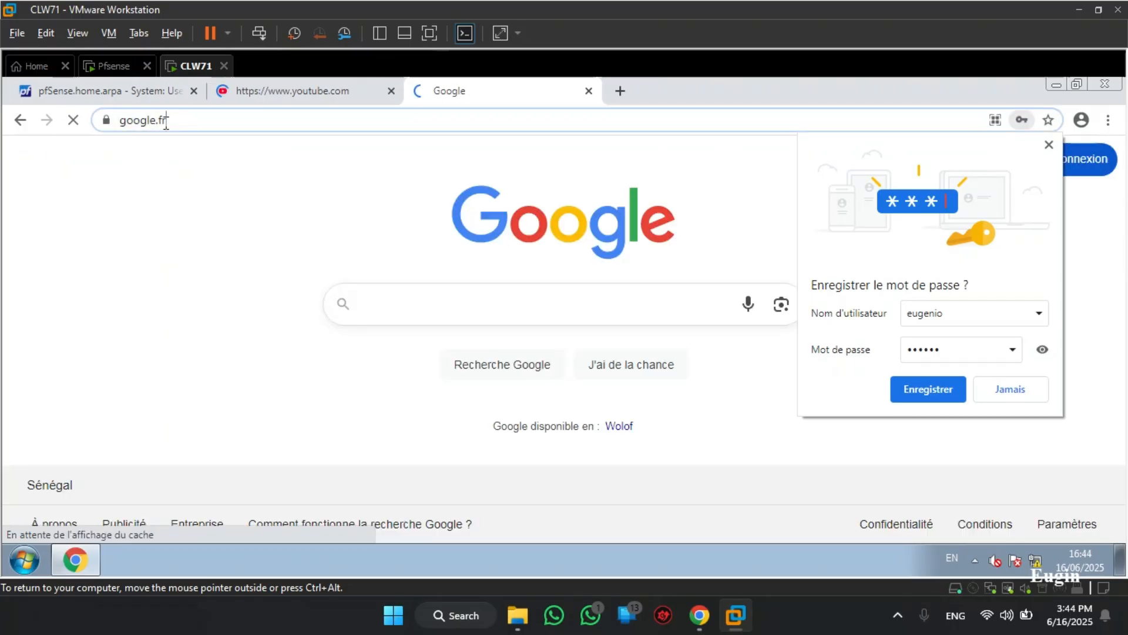
click(170, 219)
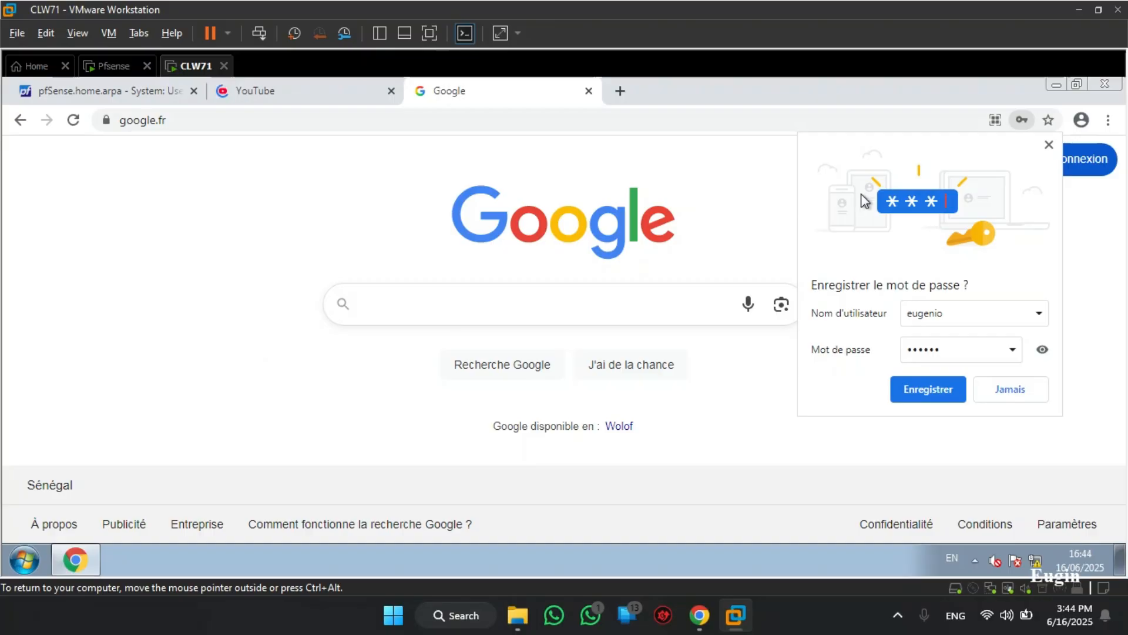
click(999, 388)
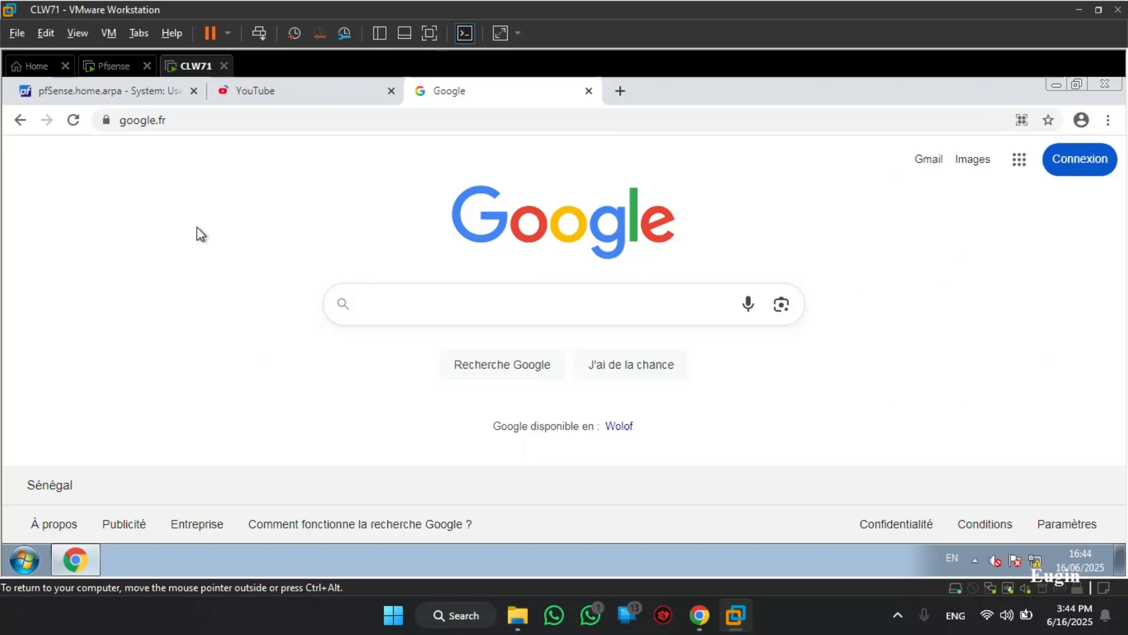
Switch to the open youtube.com page to check internet access through the captive portal
click(308, 94)
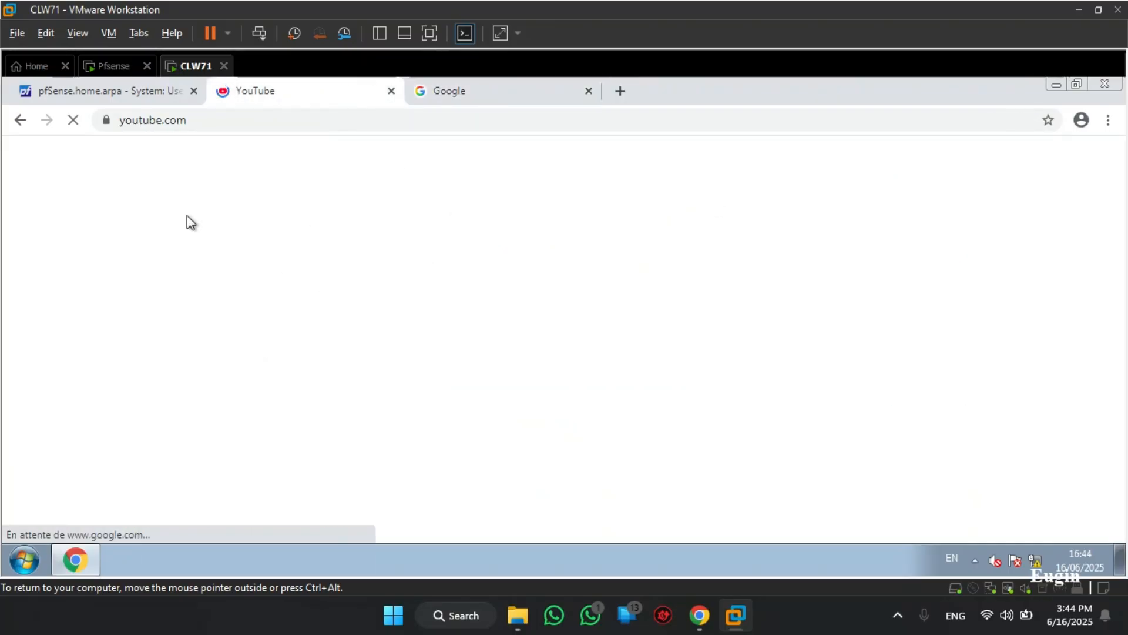
click(225, 120)
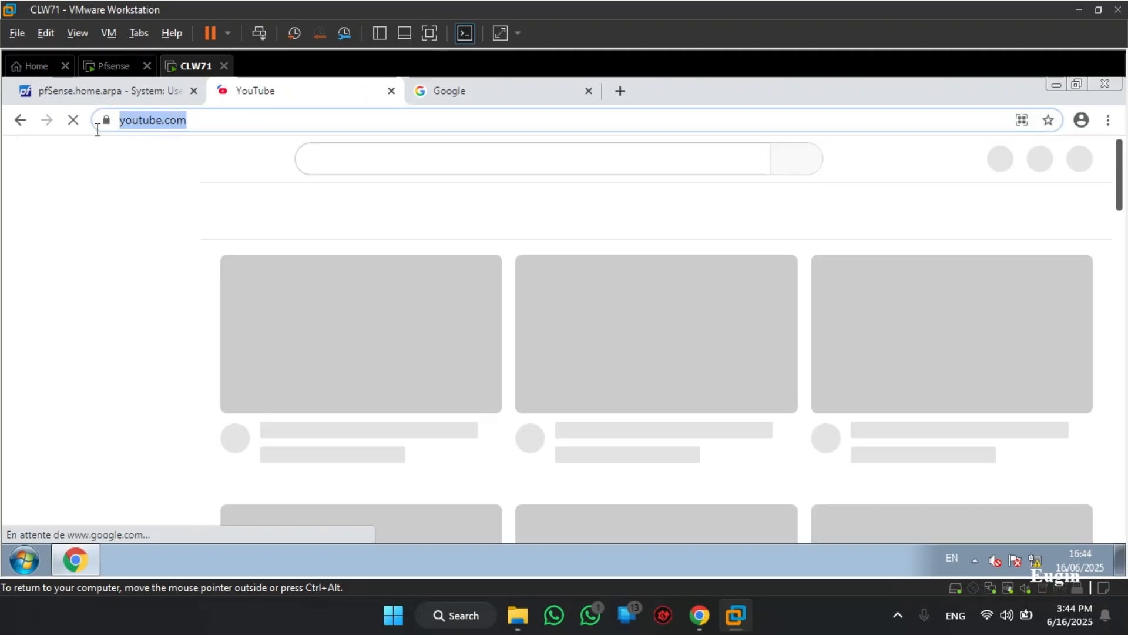
click(144, 227)
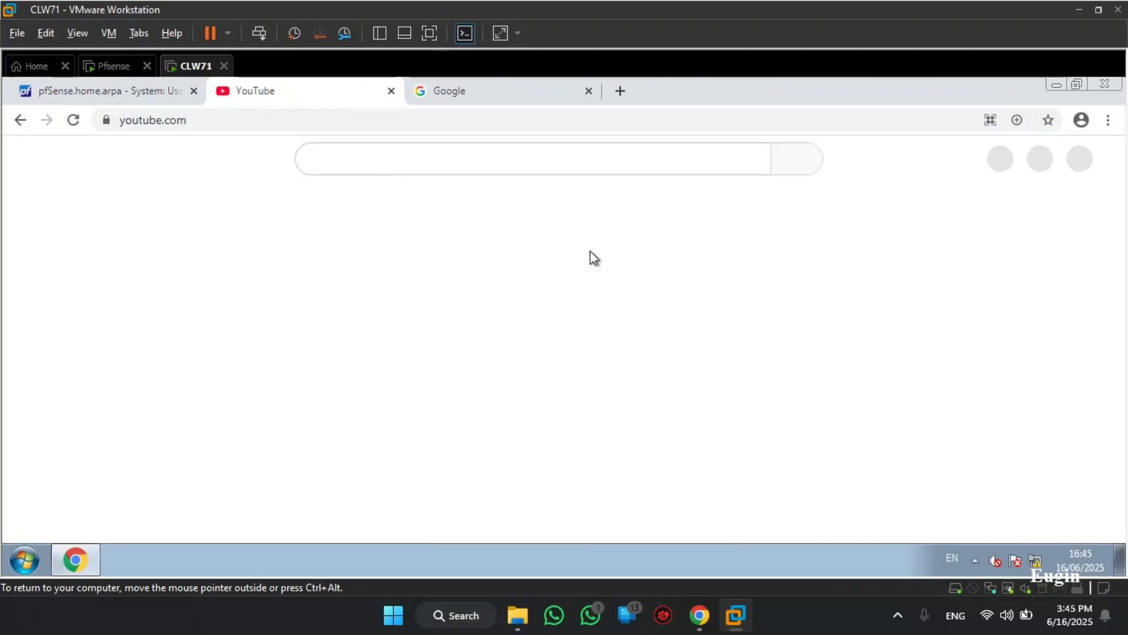